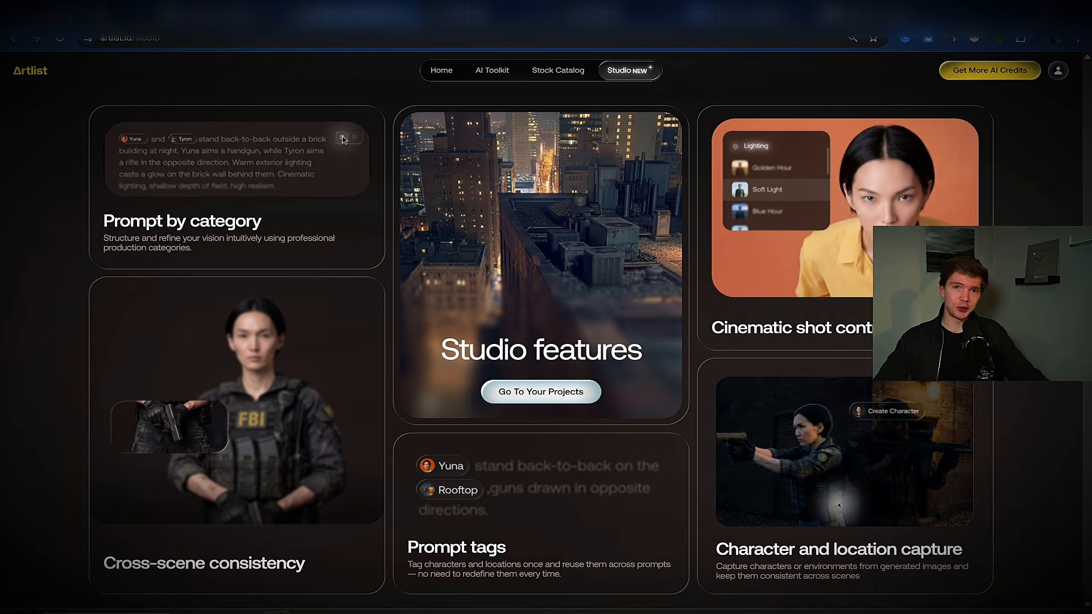
Step: Review the Artlist Studio overview page and compare the yearly AI Suite pricing plans
{"action": "scroll", "coordinate": [519, 137], "scroll_direction": "up", "scroll_amount": 10}
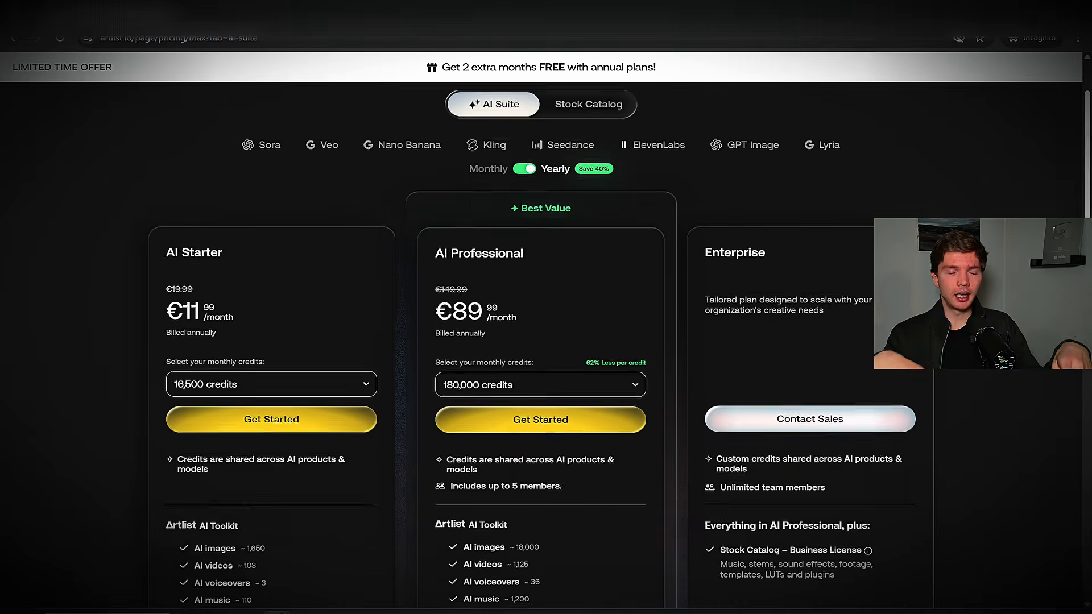
{"action": "scroll", "coordinate": [541, 346], "scroll_direction": "down", "scroll_amount": 1}
{"action": "scroll", "coordinate": [540, 347], "scroll_direction": "up", "scroll_amount": 1}
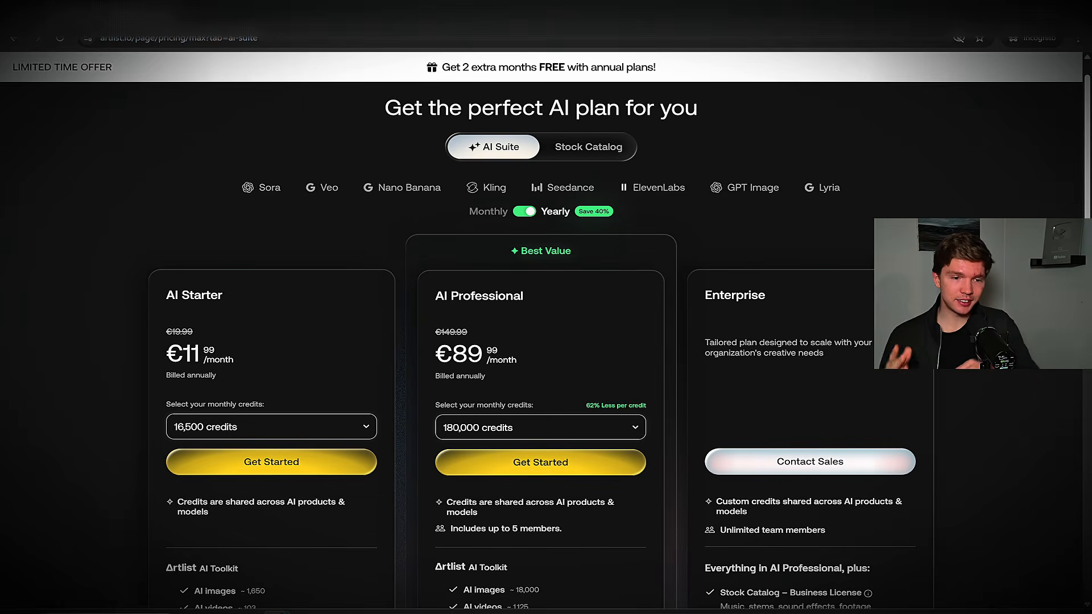
{"action": "scroll", "coordinate": [540, 347], "scroll_direction": "down", "scroll_amount": 1}
{"action": "scroll", "coordinate": [540, 347], "scroll_direction": "down", "scroll_amount": 1}
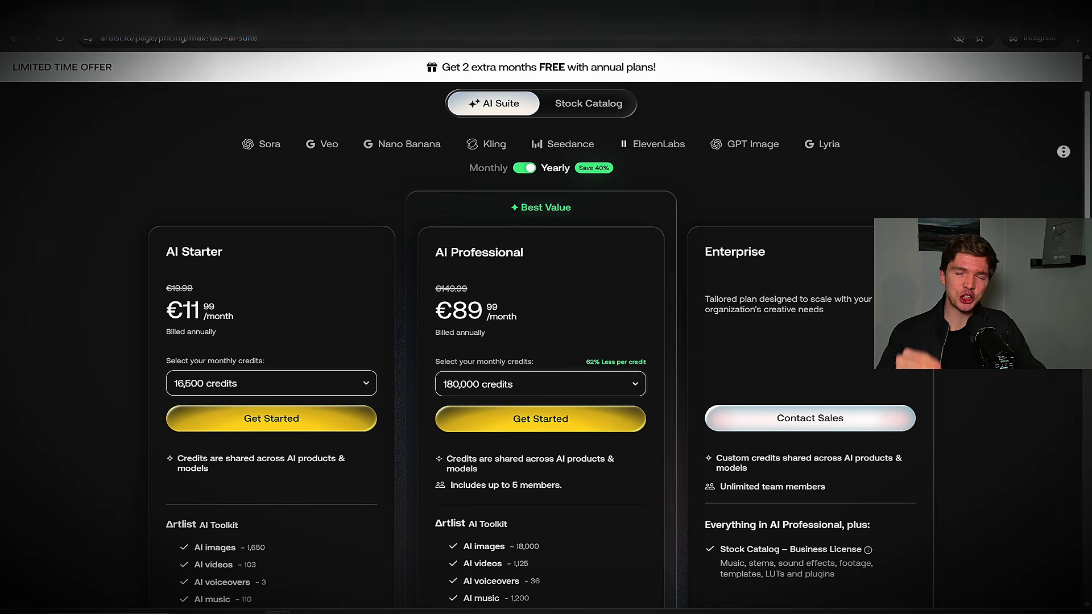
{"action": "scroll", "coordinate": [1067, 170], "scroll_direction": "down", "scroll_amount": 1}
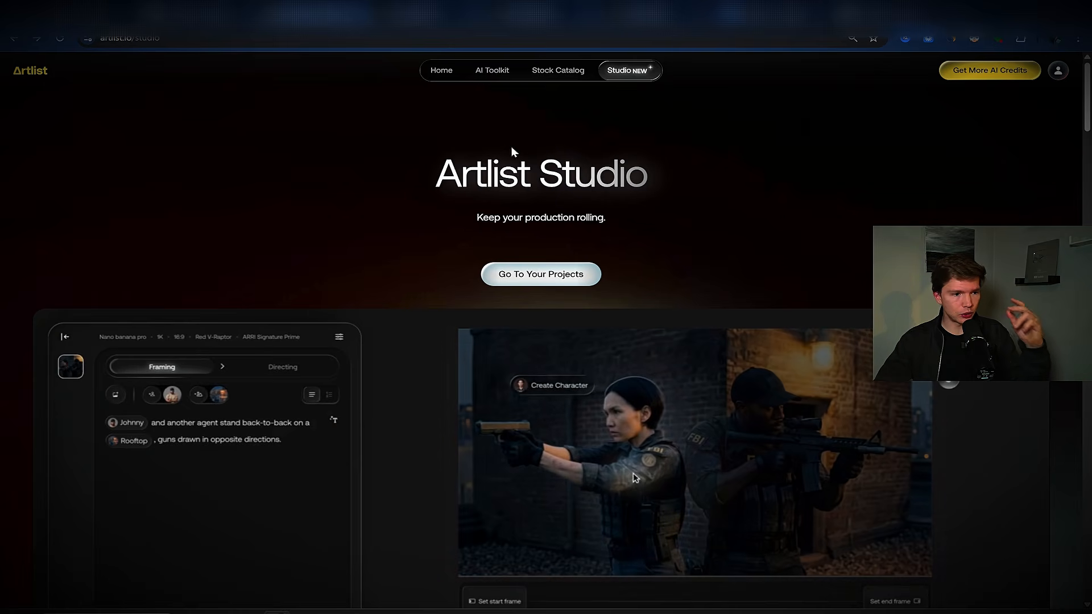
Step: Open the Rooftop Chase example project and examine Shot 1's directing and framing prompts
{"action": "left_click", "coordinate": [540, 274]}
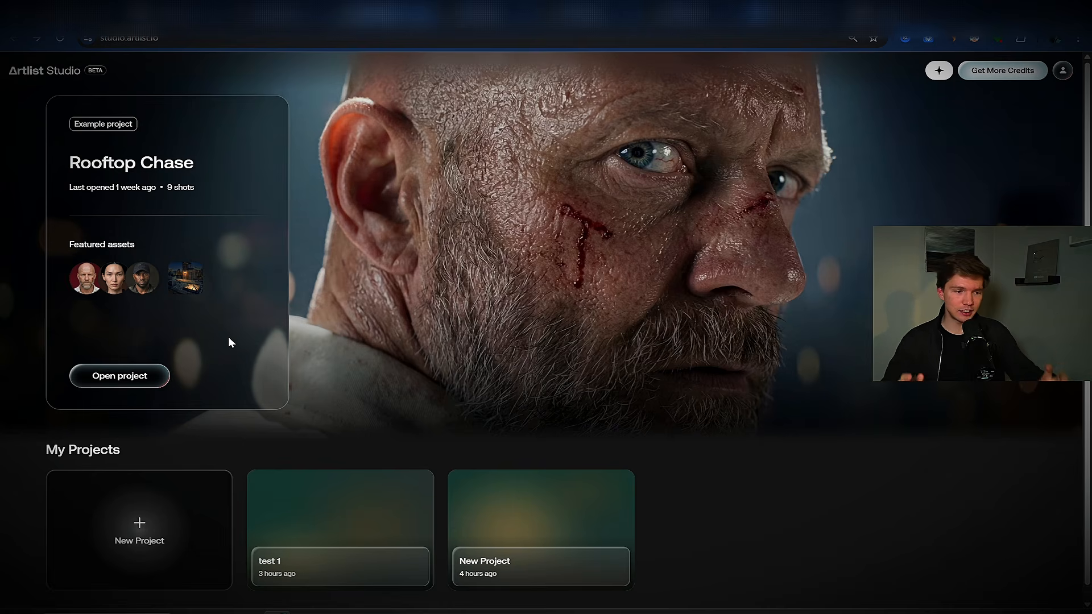
{"action": "left_click", "coordinate": [152, 373]}
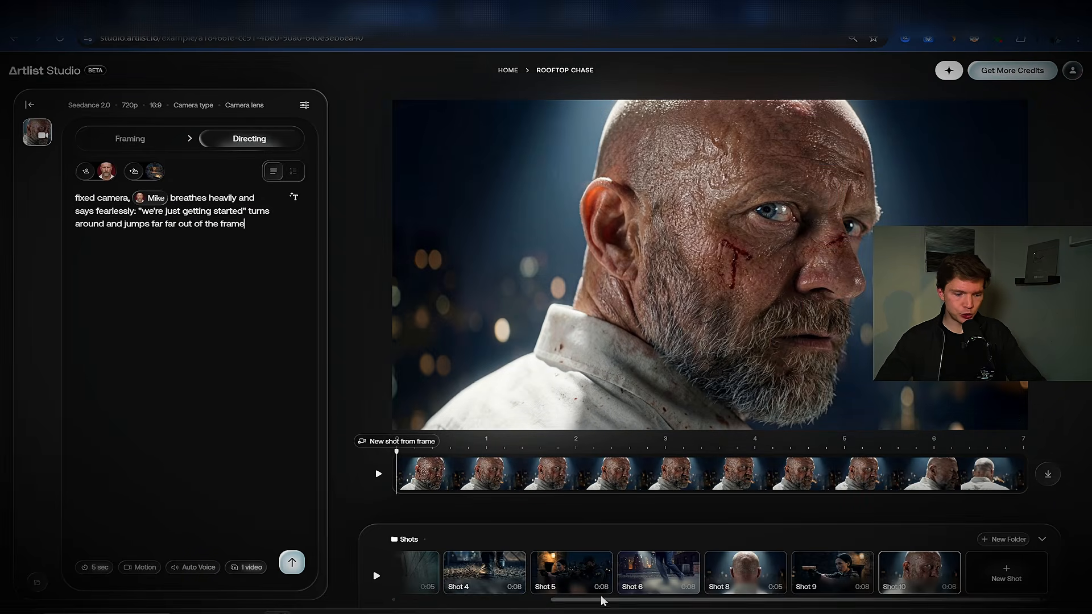
{"action": "scroll", "coordinate": [568, 574], "scroll_direction": "left", "scroll_amount": 5}
{"action": "left_click", "coordinate": [439, 570]}
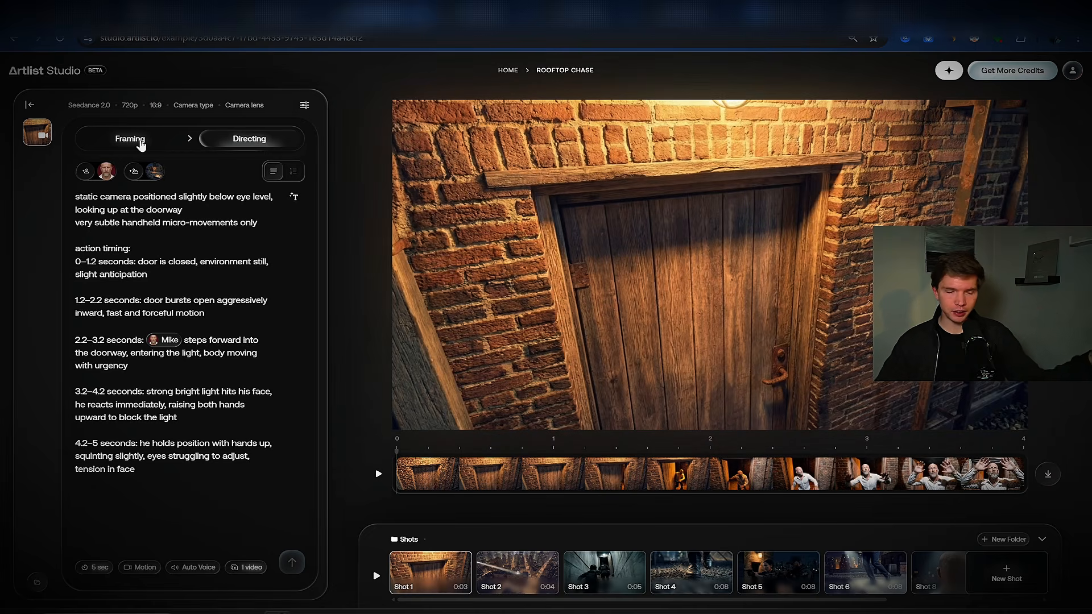
{"action": "left_click", "coordinate": [130, 139]}
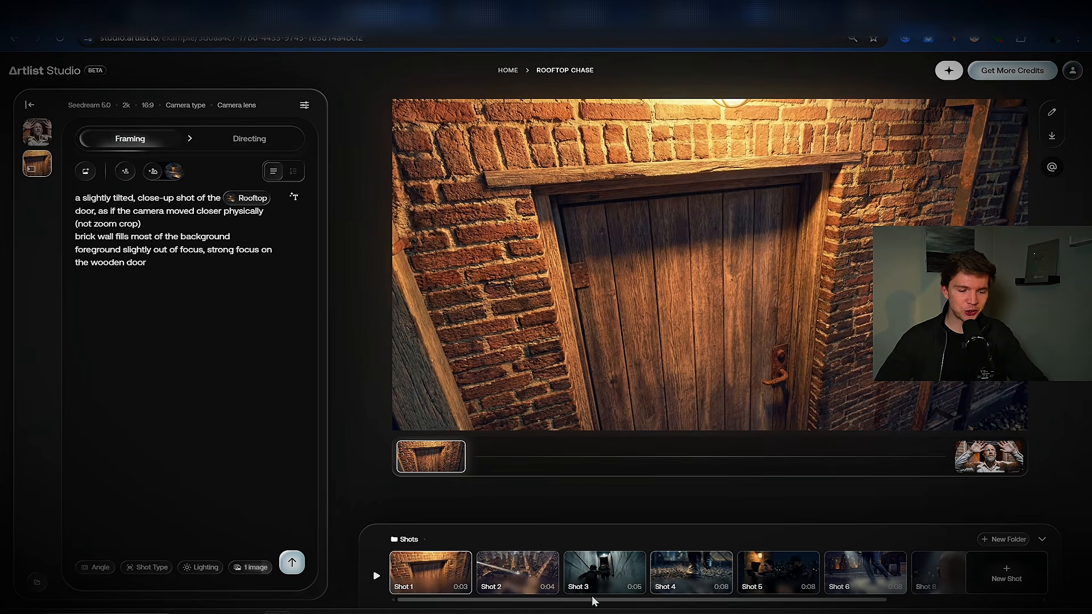
Step: Examine Shot 2's directing prompt and Shot 3's framing prompt in the example project
{"action": "left_click", "coordinate": [509, 574]}
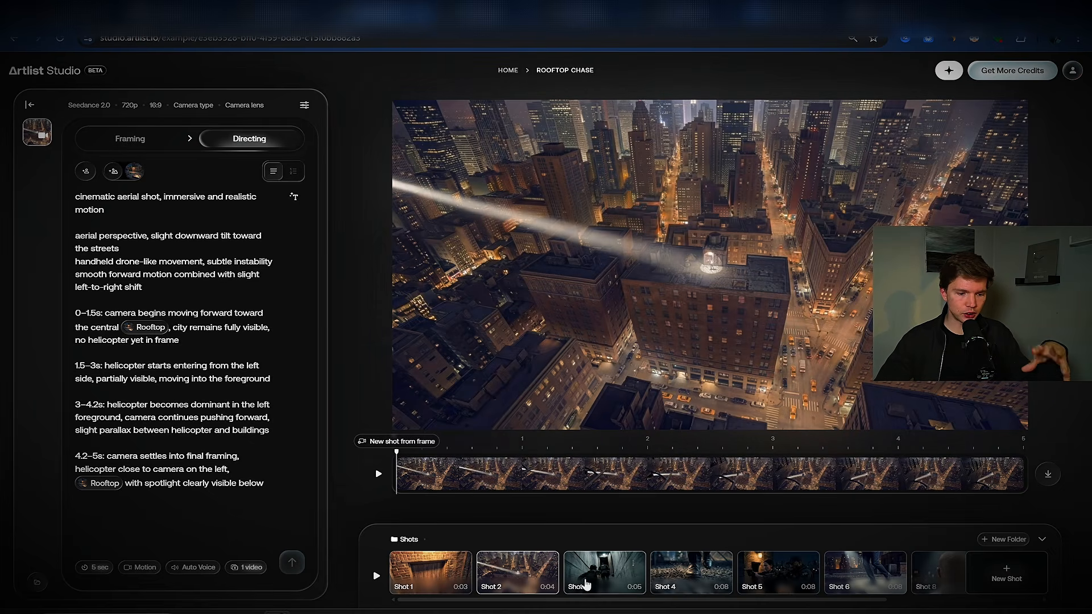
{"action": "left_click", "coordinate": [589, 572]}
{"action": "left_click", "coordinate": [160, 141]}
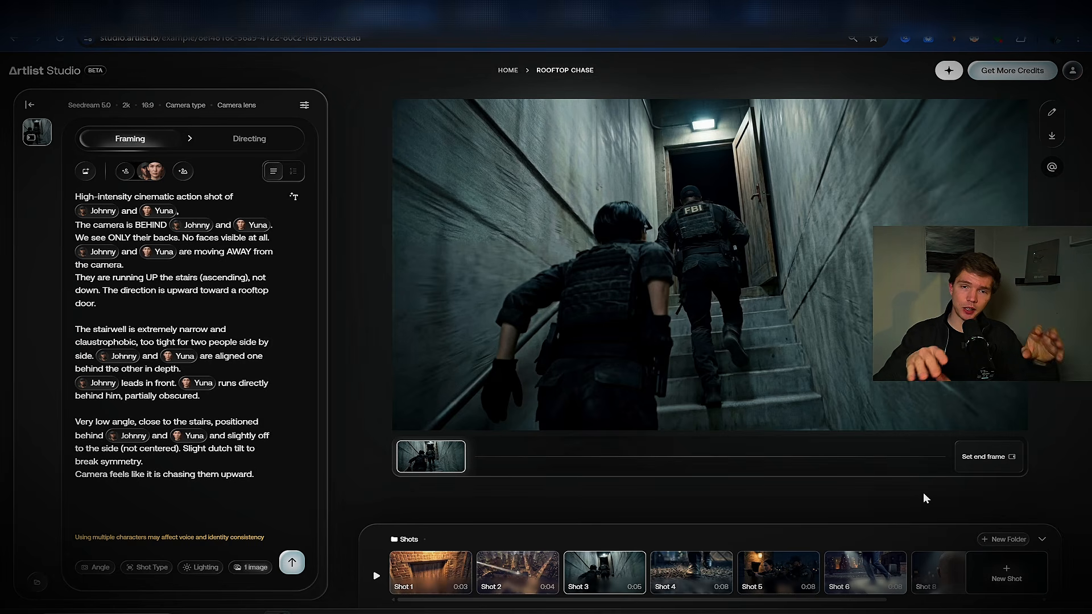
Step: Return to the projects overview and create a new project named "Sci-fi Movie"
{"action": "left_click", "coordinate": [14, 40]}
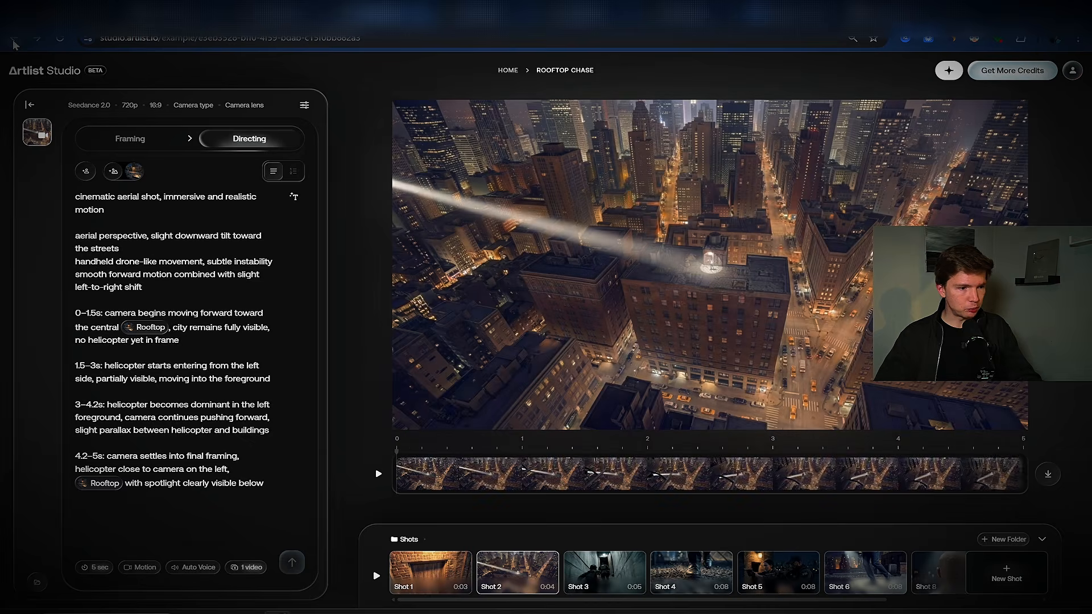
{"action": "left_click", "coordinate": [13, 41]}
{"action": "left_click", "coordinate": [13, 41]}
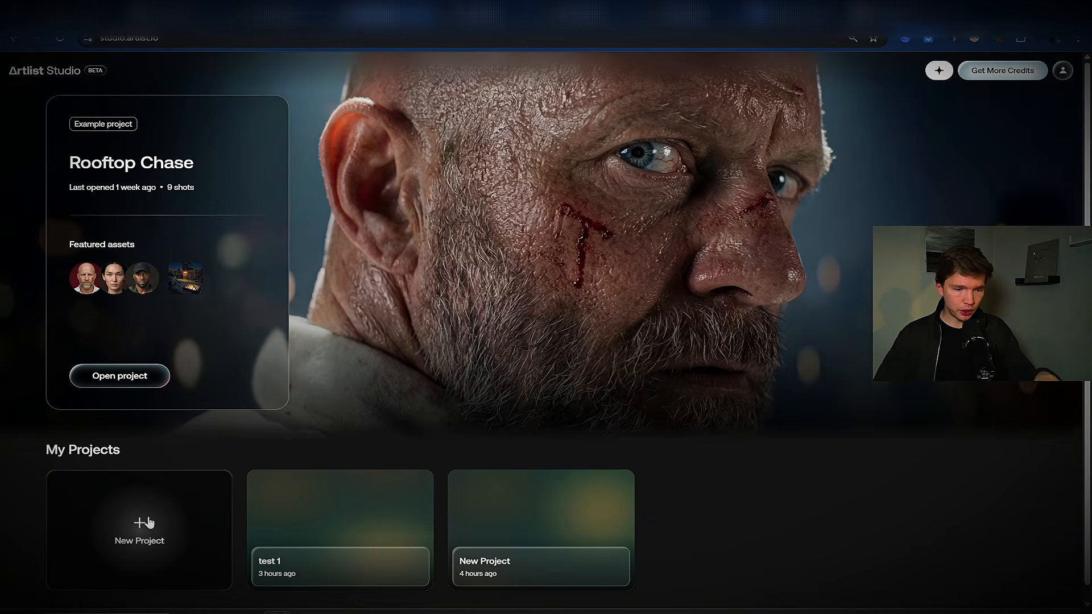
{"action": "left_click", "coordinate": [226, 479]}
{"action": "type", "text": "Sc"}
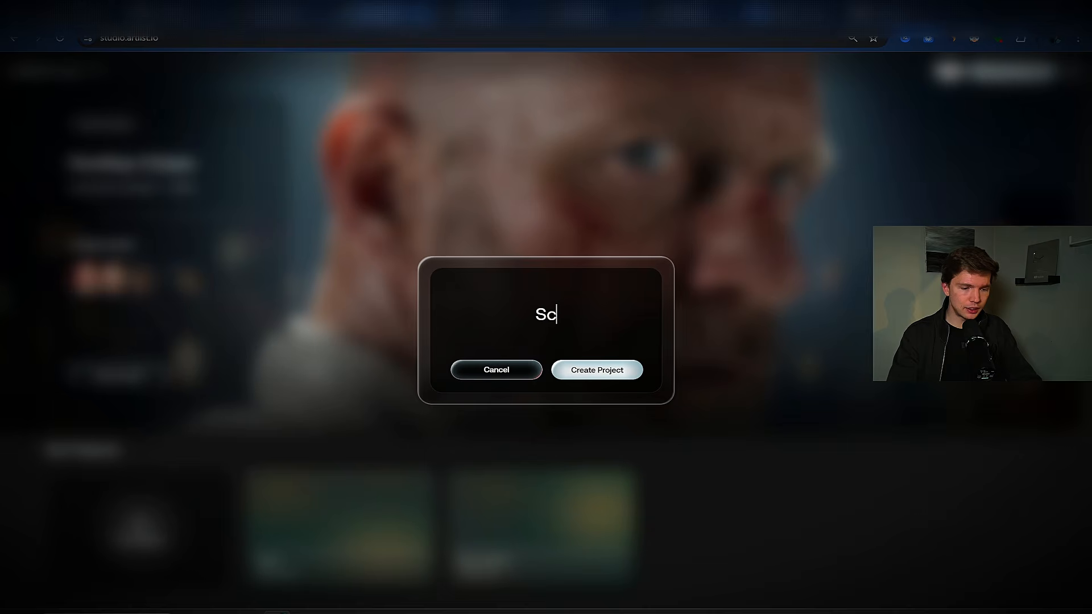
{"action": "type", "text": "i-fi Movie"}
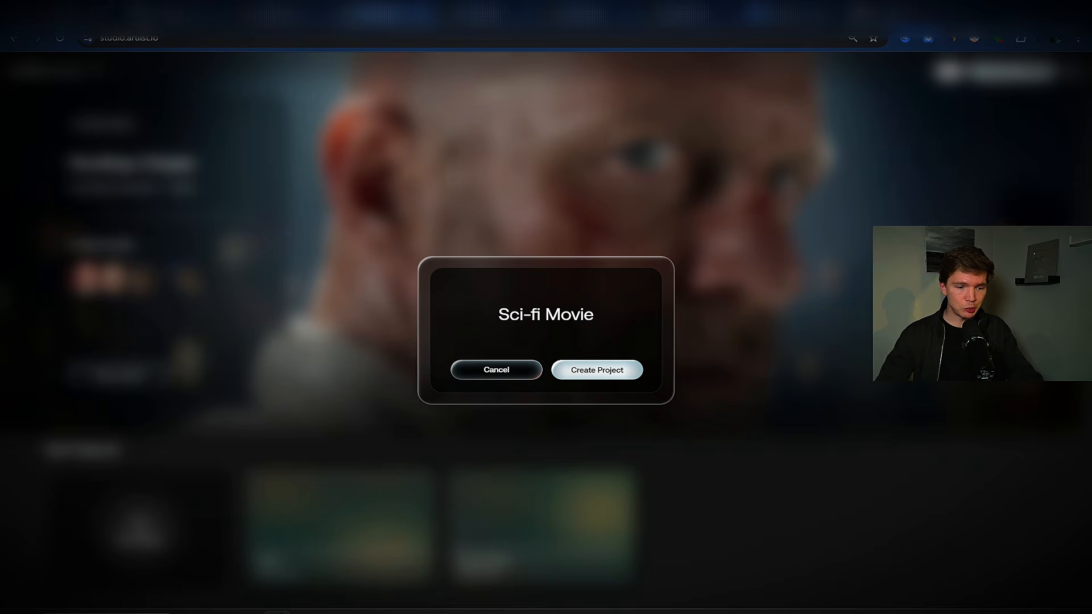
{"action": "left_click", "coordinate": [602, 370]}
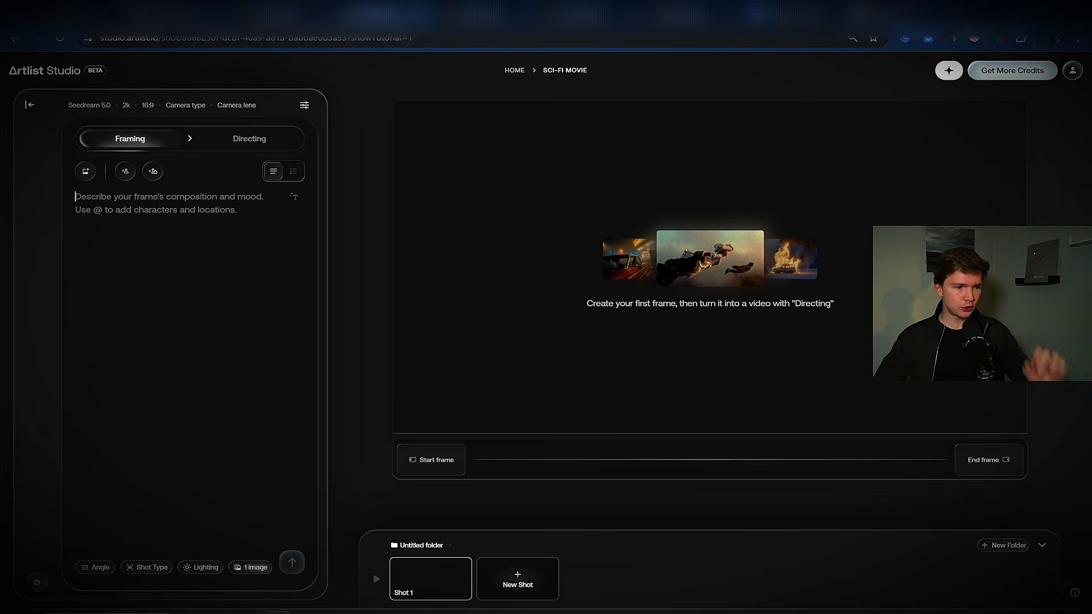
Step: Enlarge the page and look over the character library available for framing Shot 1
{"action": "key", "text": "ctrl+plus"}
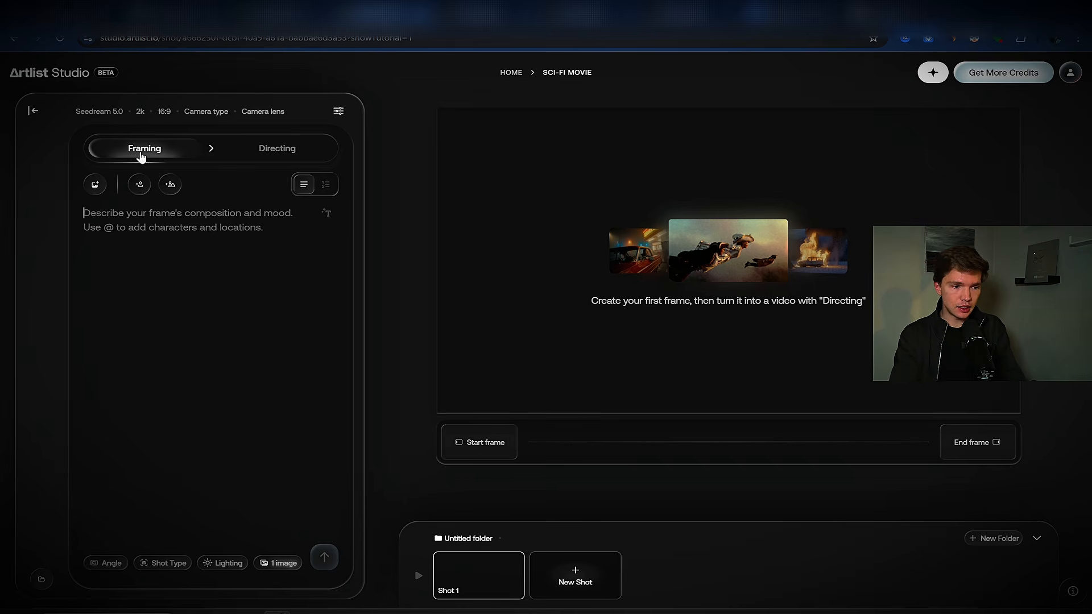
{"action": "left_click", "coordinate": [200, 176]}
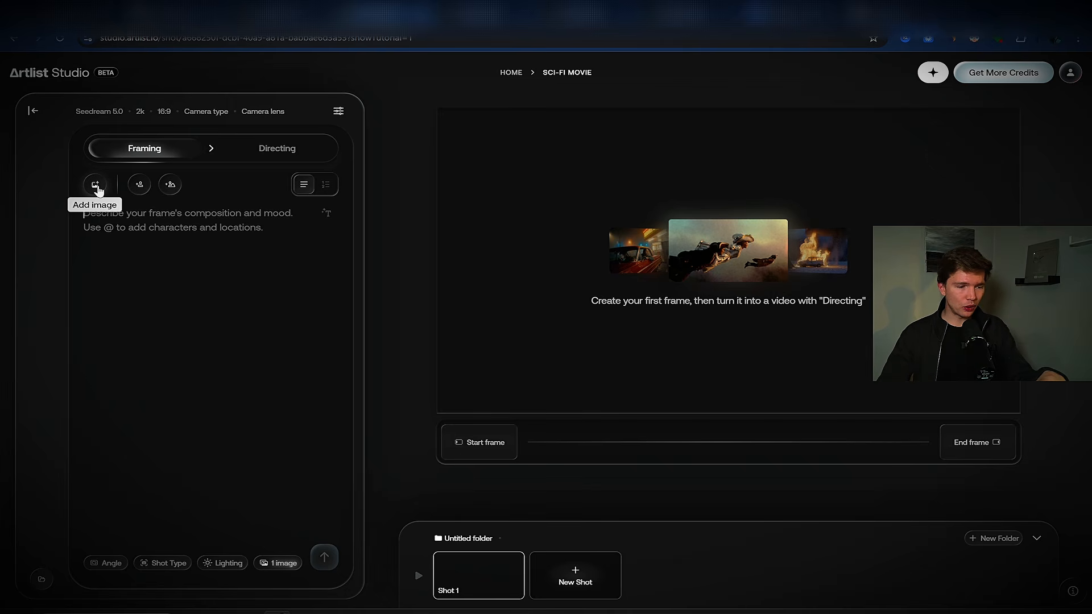
{"action": "left_click", "coordinate": [139, 185]}
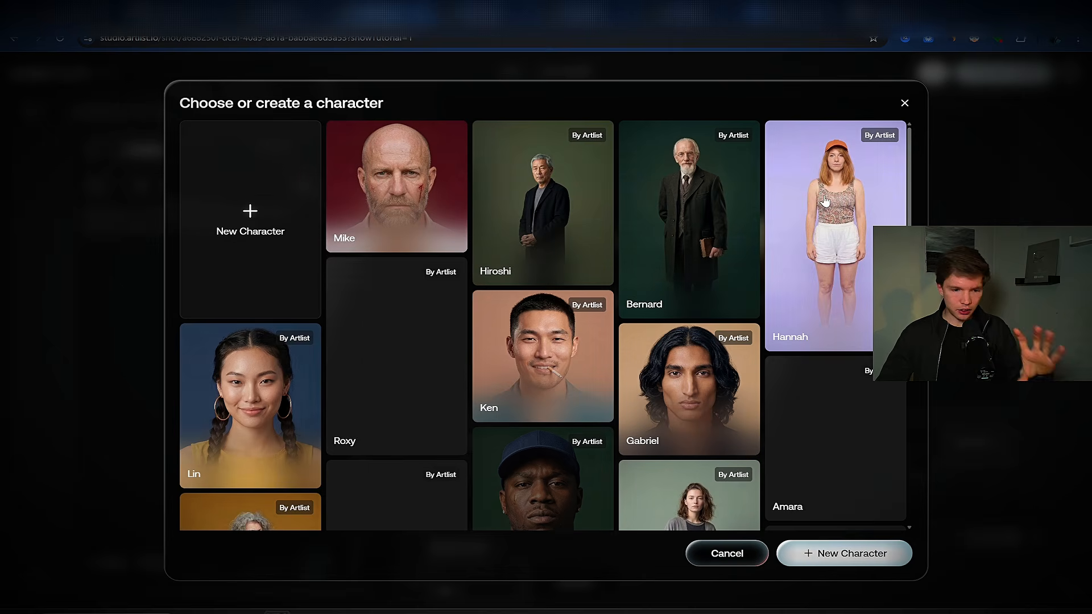
{"action": "left_click", "coordinate": [904, 104]}
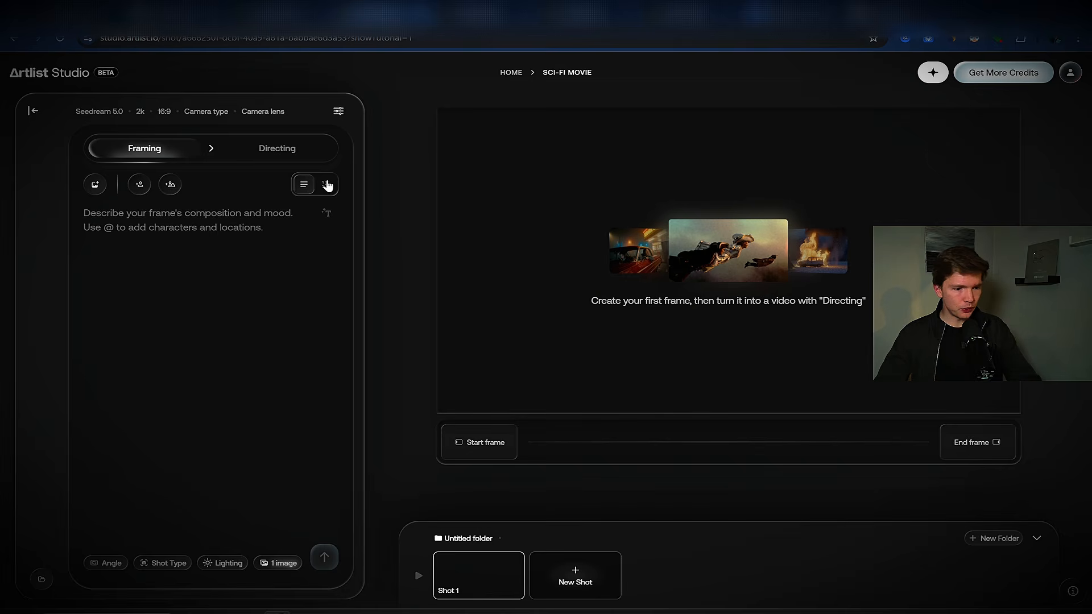
Step: Preview the category-based prompt layout for framing and return to the single free-text prompt
{"action": "left_click", "coordinate": [83, 213]}
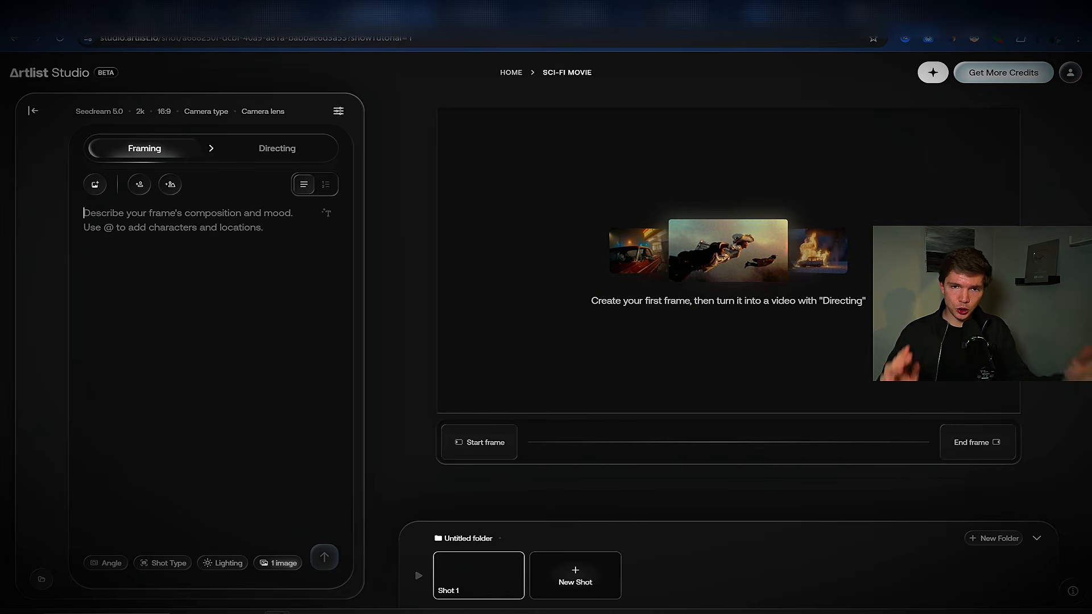
{"action": "left_click", "coordinate": [325, 184]}
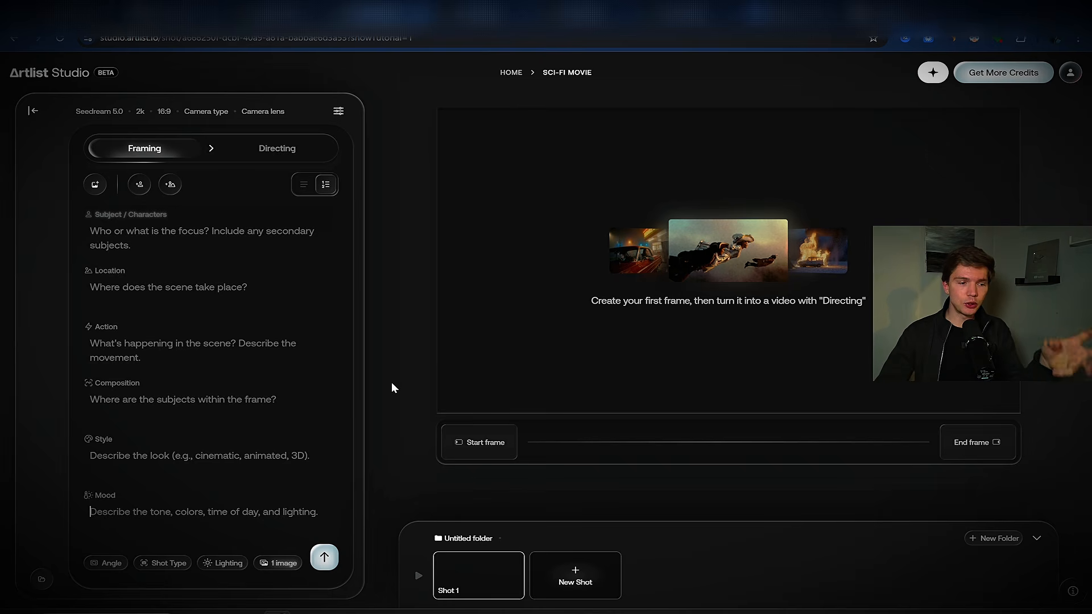
{"action": "left_click", "coordinate": [301, 189]}
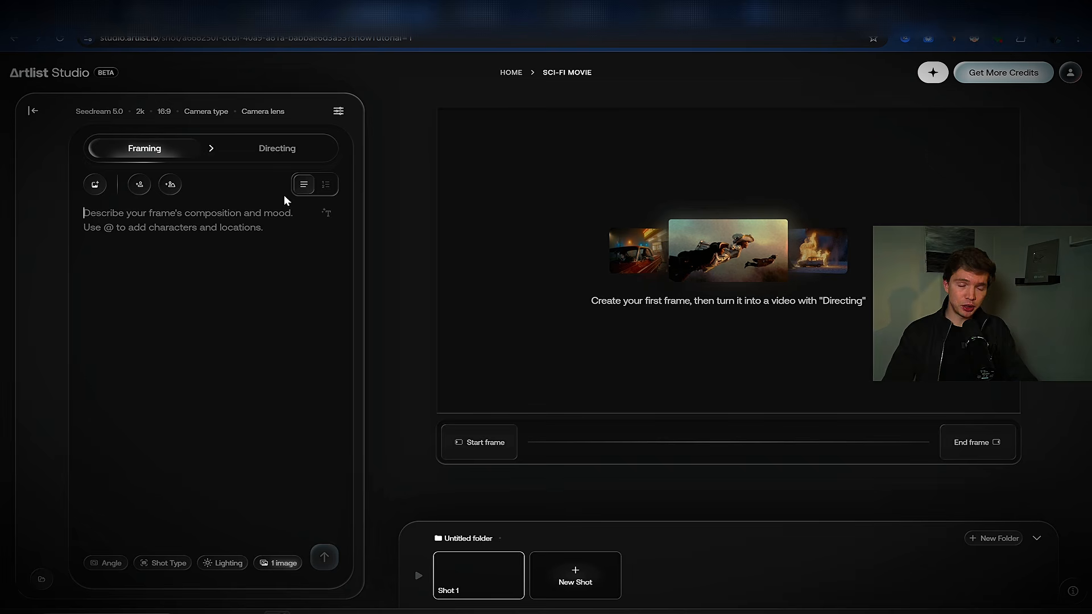
Step: Switch Shot 1 to Directing and look through the available camera motion presets
{"action": "left_click", "coordinate": [263, 157]}
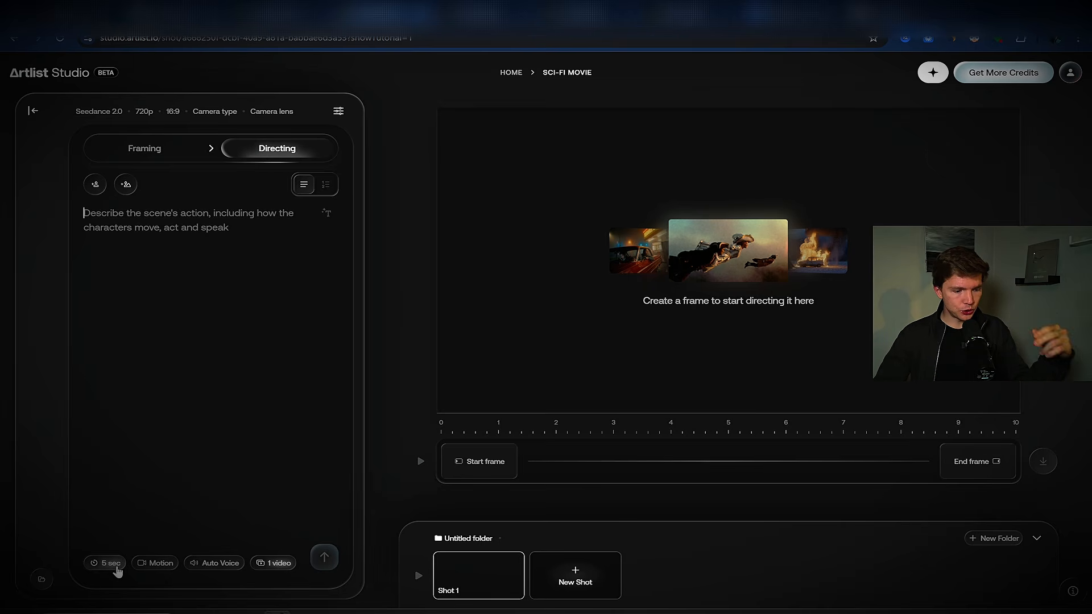
{"action": "left_click", "coordinate": [160, 563]}
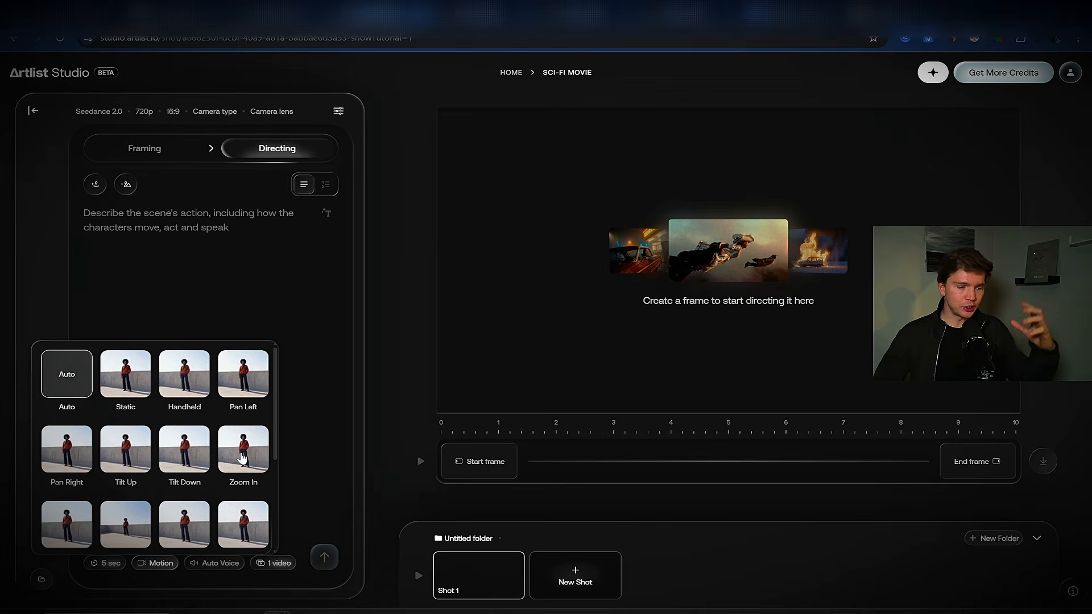
{"action": "scroll", "coordinate": [182, 443], "scroll_direction": "down", "scroll_amount": 3}
{"action": "scroll", "coordinate": [134, 477], "scroll_direction": "down", "scroll_amount": 1}
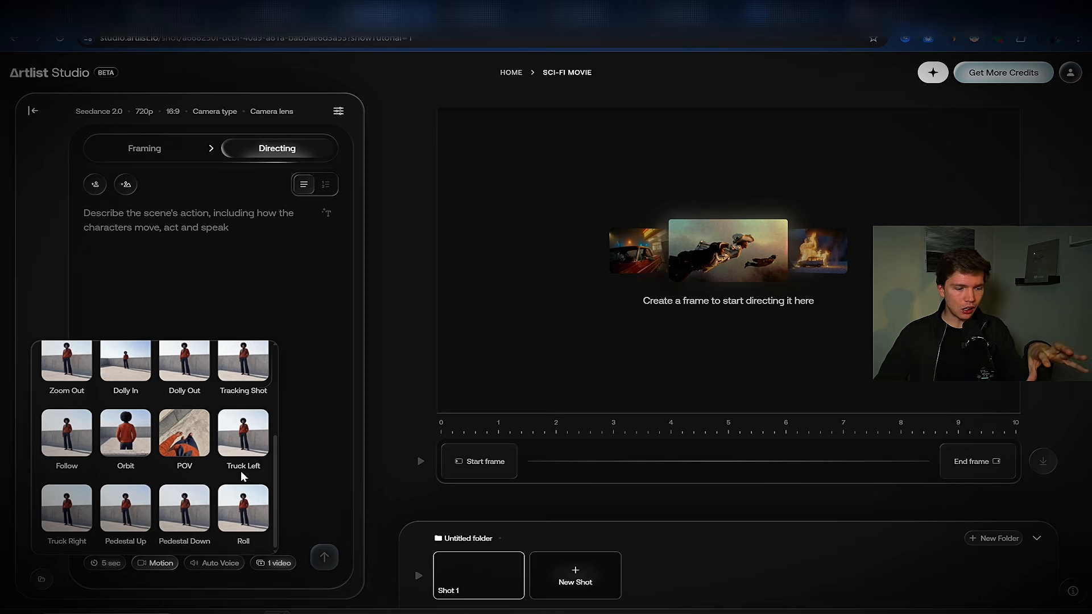
{"action": "left_click", "coordinate": [312, 424]}
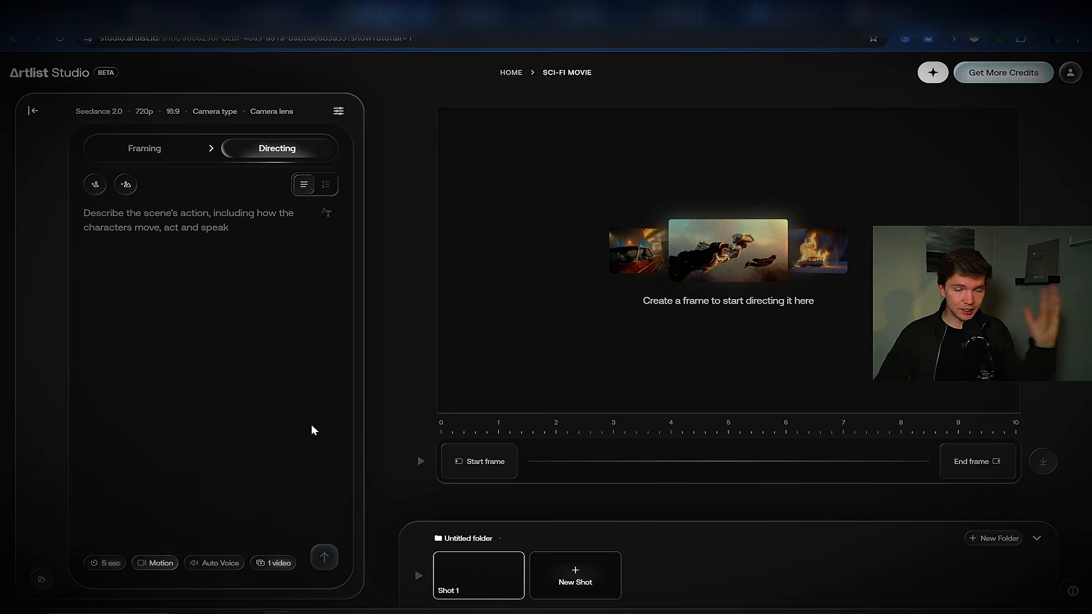
Step: Try Character Voice for the audio, restore Auto-Generated Voice, and check the video count setting
{"action": "left_click", "coordinate": [224, 563]}
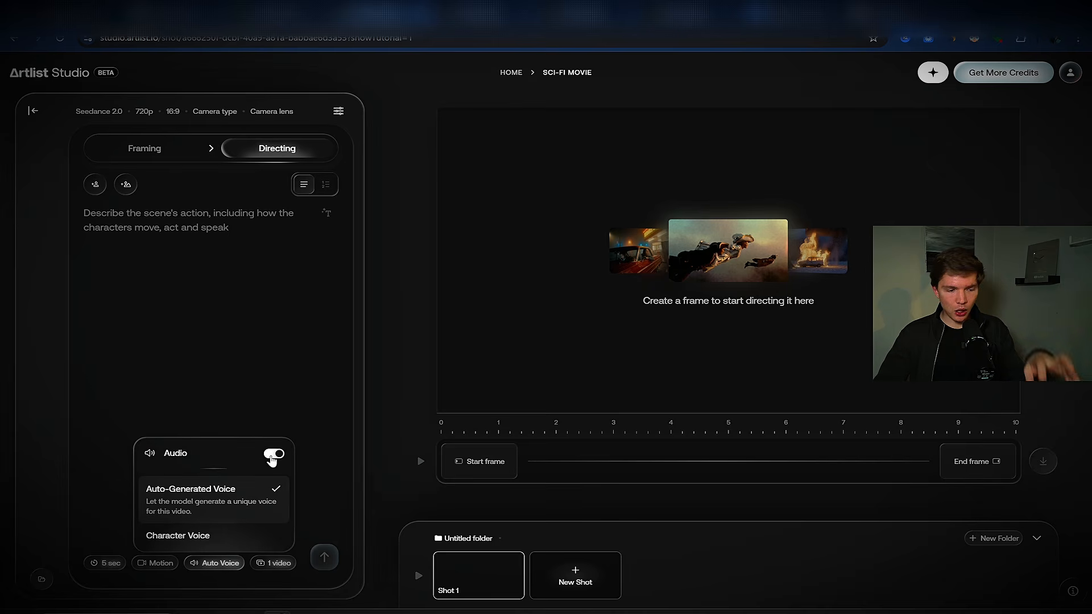
{"action": "left_click", "coordinate": [206, 534]}
{"action": "left_click", "coordinate": [227, 564]}
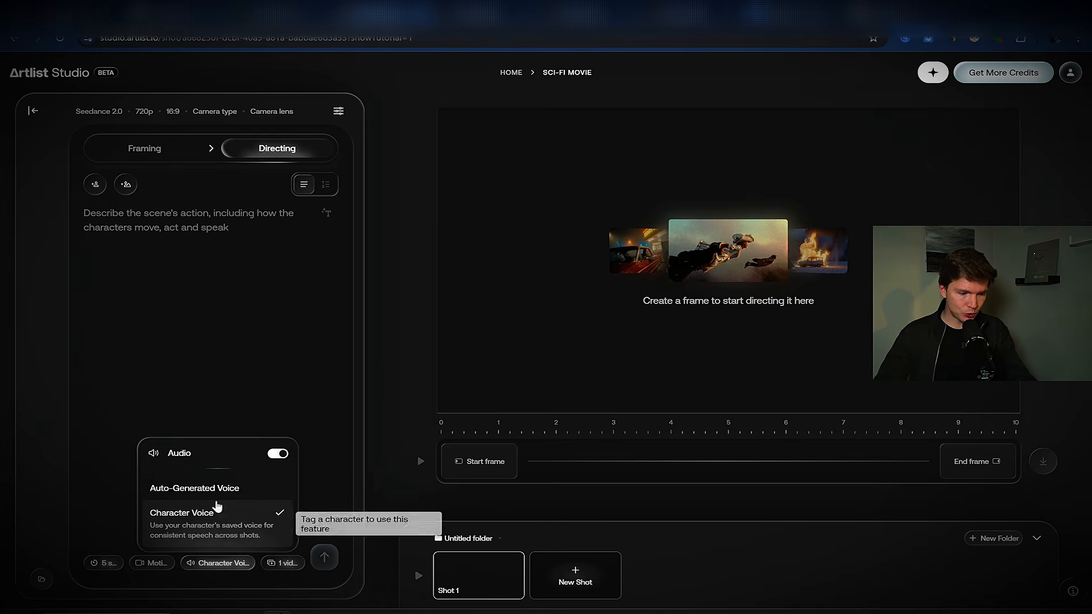
{"action": "left_click", "coordinate": [219, 492]}
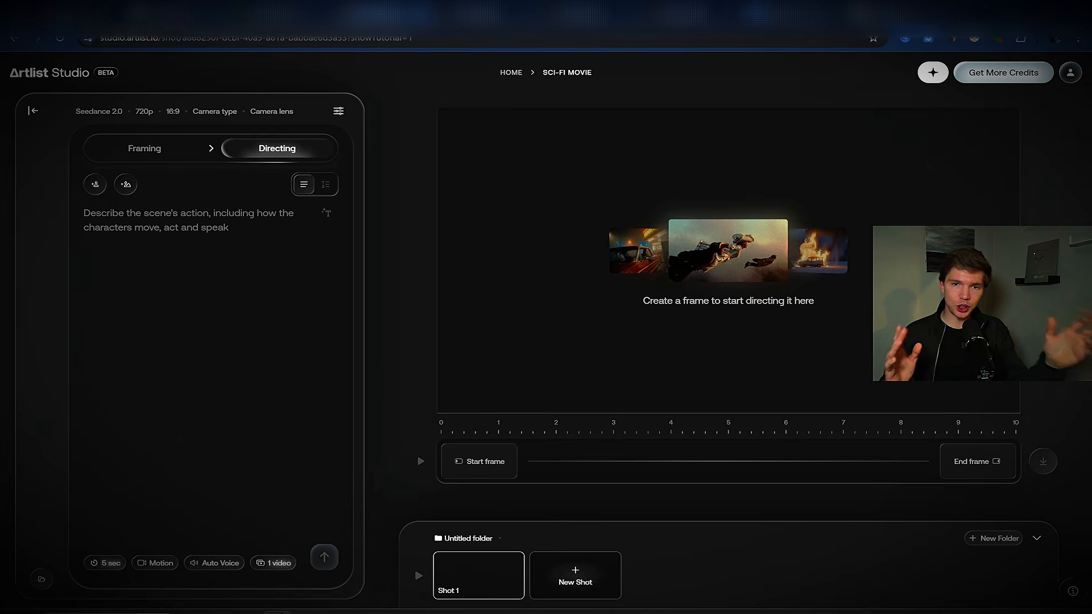
{"action": "left_click", "coordinate": [278, 562]}
{"action": "left_click", "coordinate": [310, 393]}
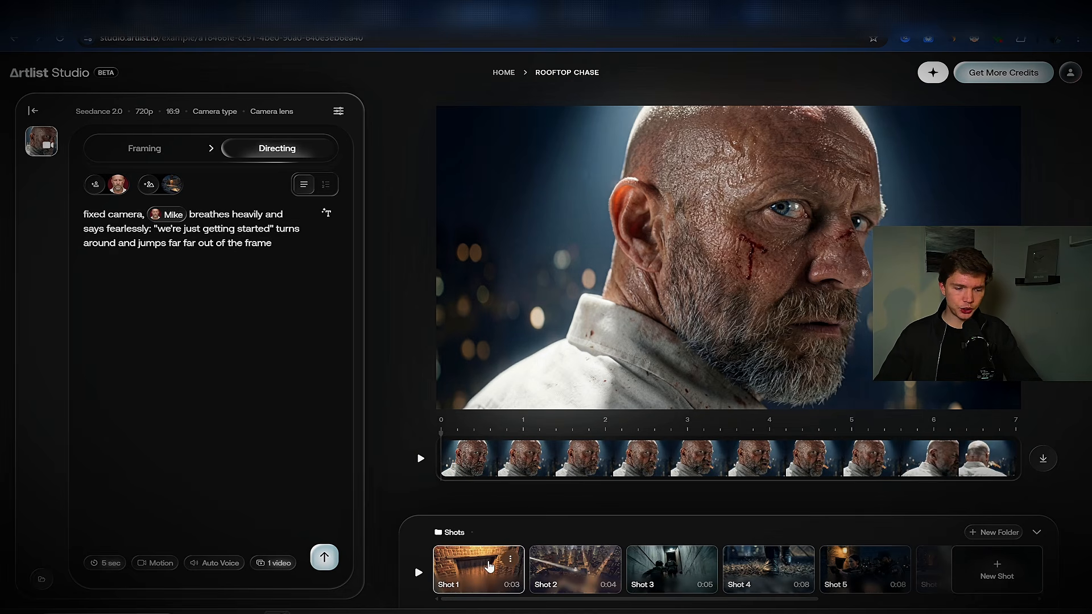
Step: Look through the full sequence of shots in the Rooftop Chase example project
{"action": "scroll", "coordinate": [614, 571], "scroll_direction": "right", "scroll_amount": 3}
{"action": "scroll", "coordinate": [614, 572], "scroll_direction": "right", "scroll_amount": 5}
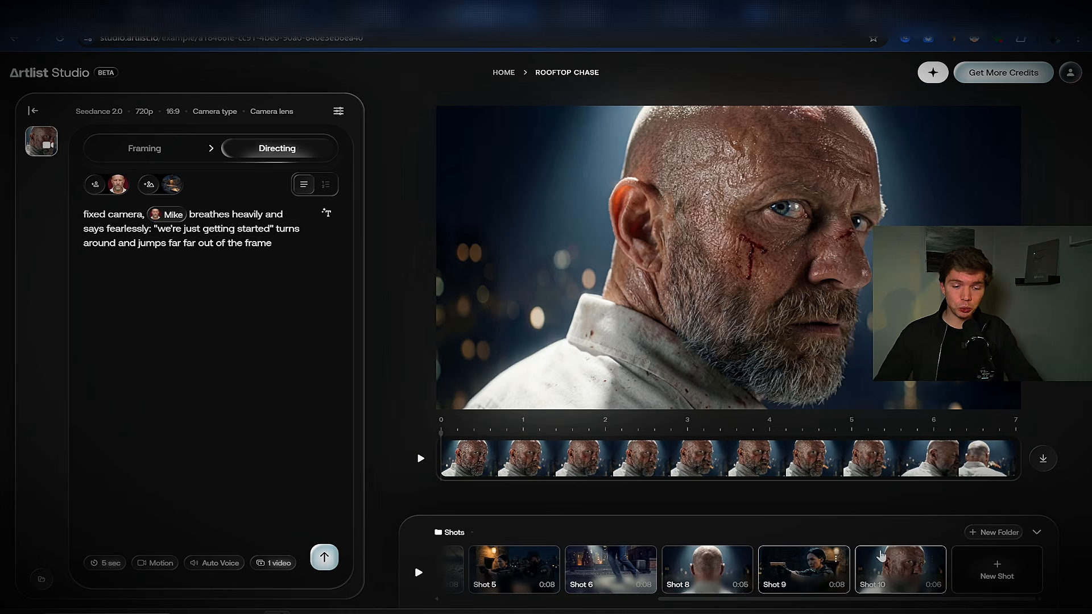
{"action": "scroll", "coordinate": [790, 565], "scroll_direction": "left", "scroll_amount": 5}
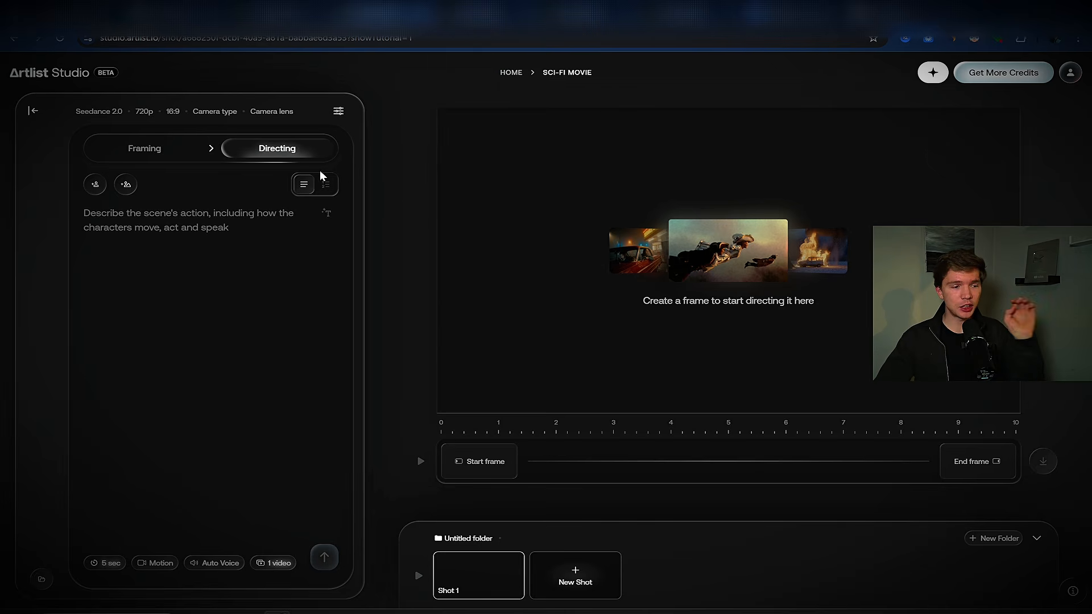
Step: Return Shot 1 to Framing and open the existing creations as a source for an exactly matched reference image
{"action": "left_click", "coordinate": [177, 150]}
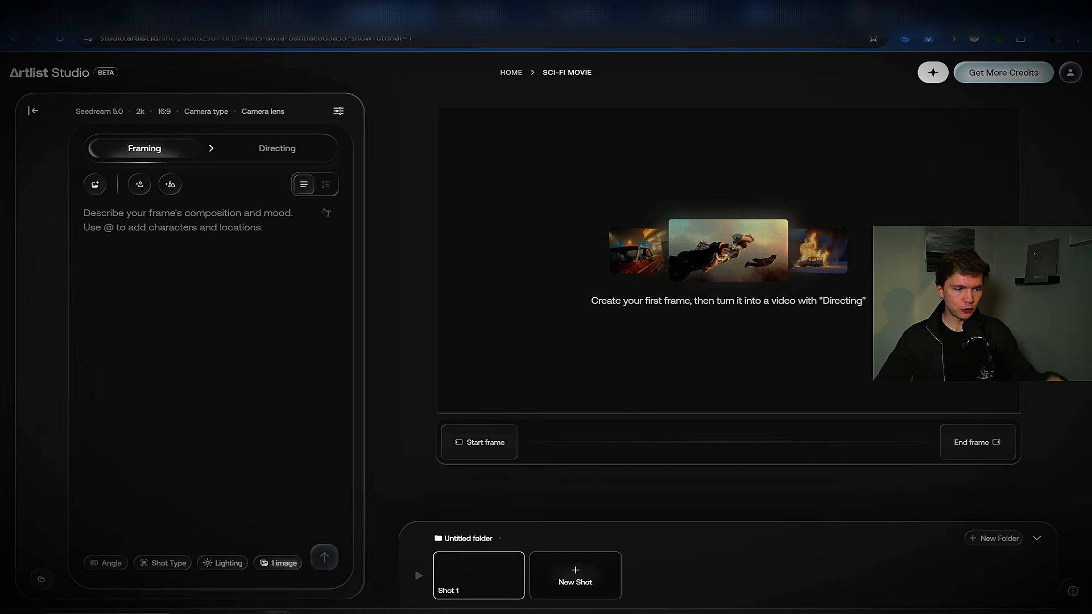
{"action": "key", "text": "ctrl+plus"}
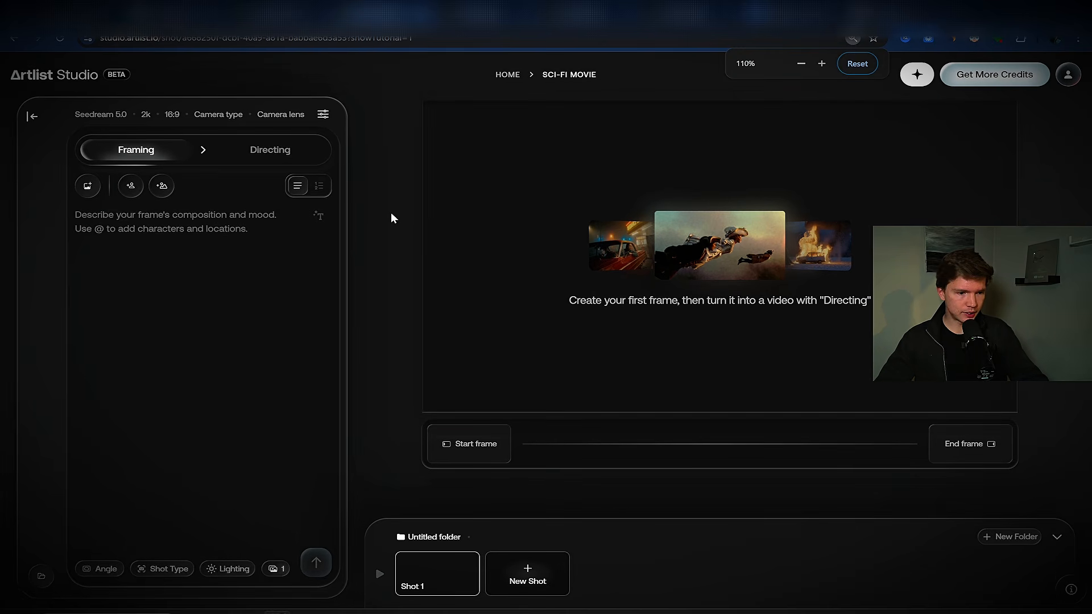
{"action": "left_click", "coordinate": [90, 189]}
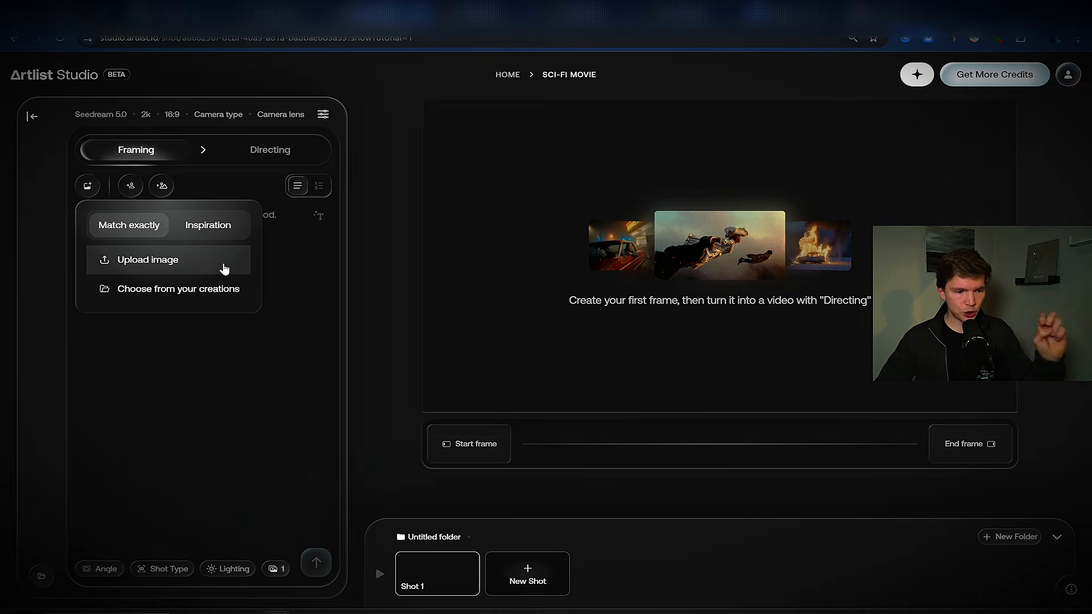
{"action": "left_click", "coordinate": [193, 290]}
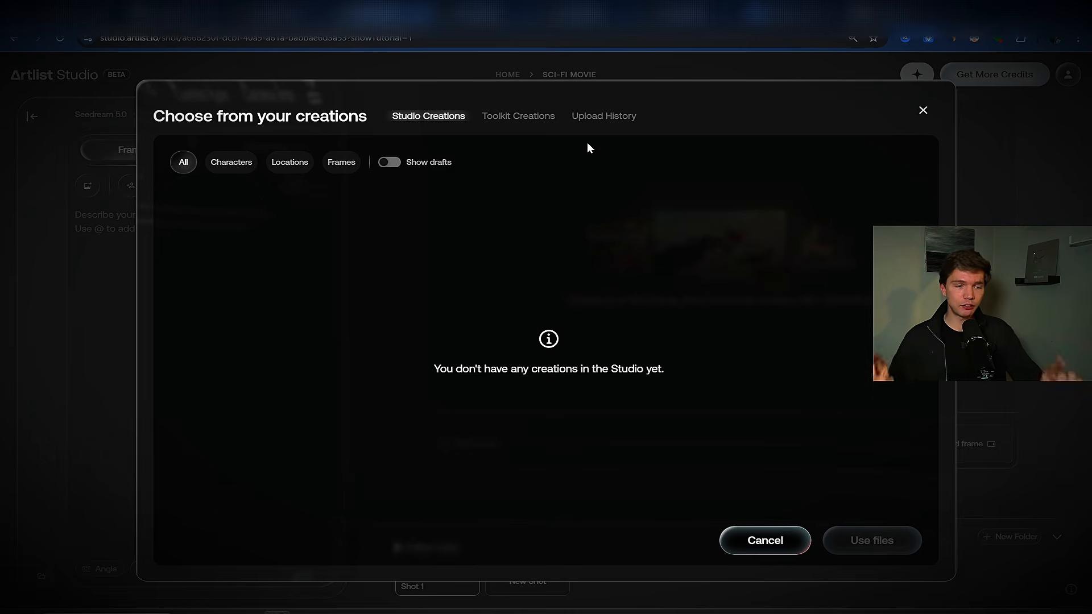
Step: Look through the Toolkit Creations and Studio Creations, then close the image picker without choosing a file
{"action": "left_click", "coordinate": [533, 120]}
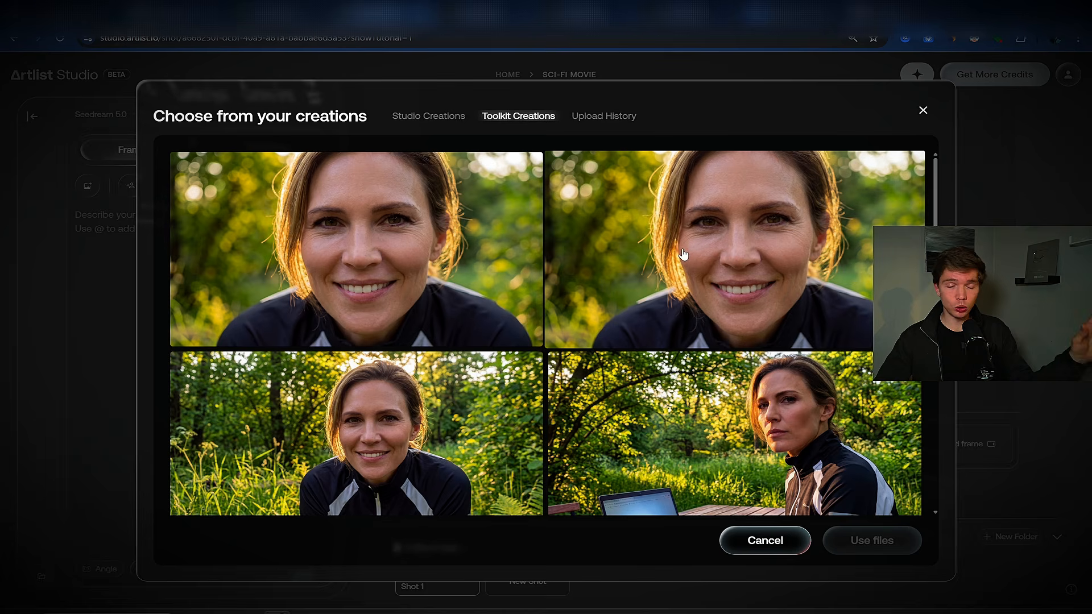
{"action": "scroll", "coordinate": [684, 256], "scroll_direction": "down", "scroll_amount": 10}
{"action": "scroll", "coordinate": [669, 265], "scroll_direction": "up", "scroll_amount": 10}
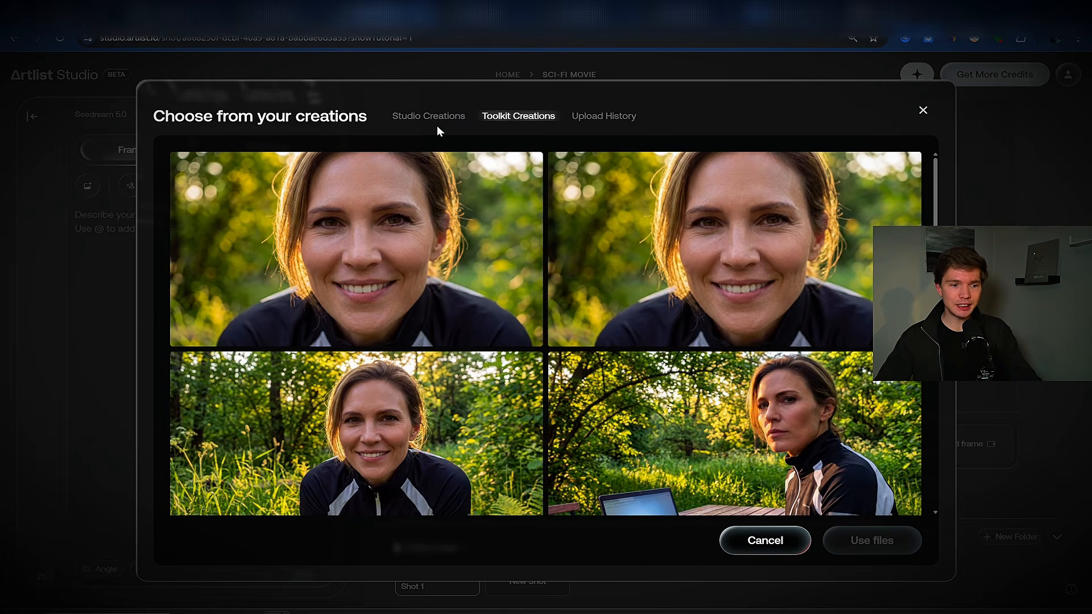
{"action": "left_click", "coordinate": [431, 119]}
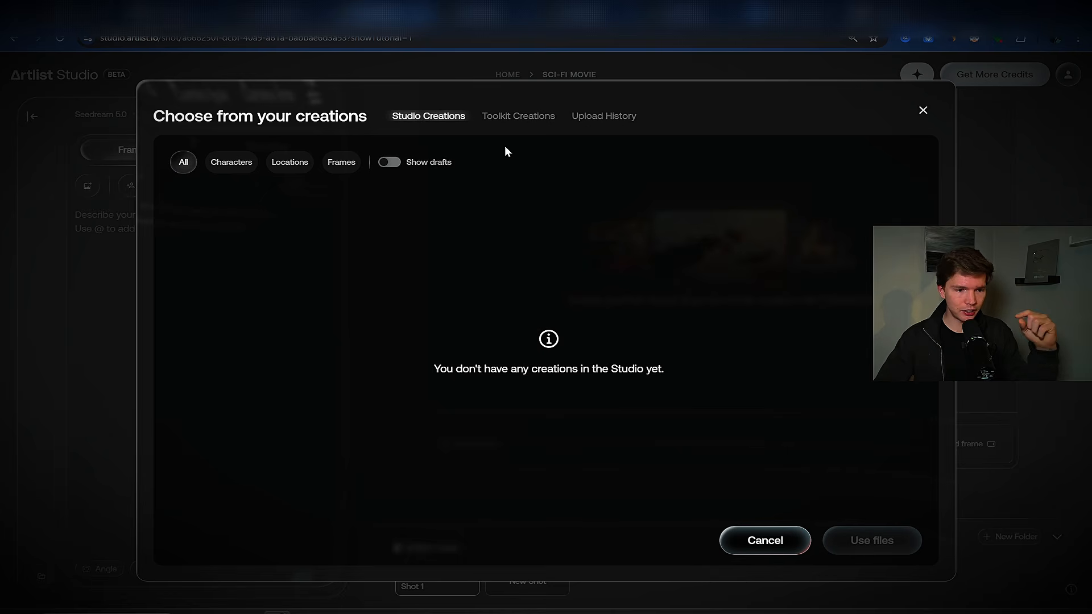
{"action": "left_click", "coordinate": [523, 119]}
{"action": "scroll", "coordinate": [626, 261], "scroll_direction": "down", "scroll_amount": 5}
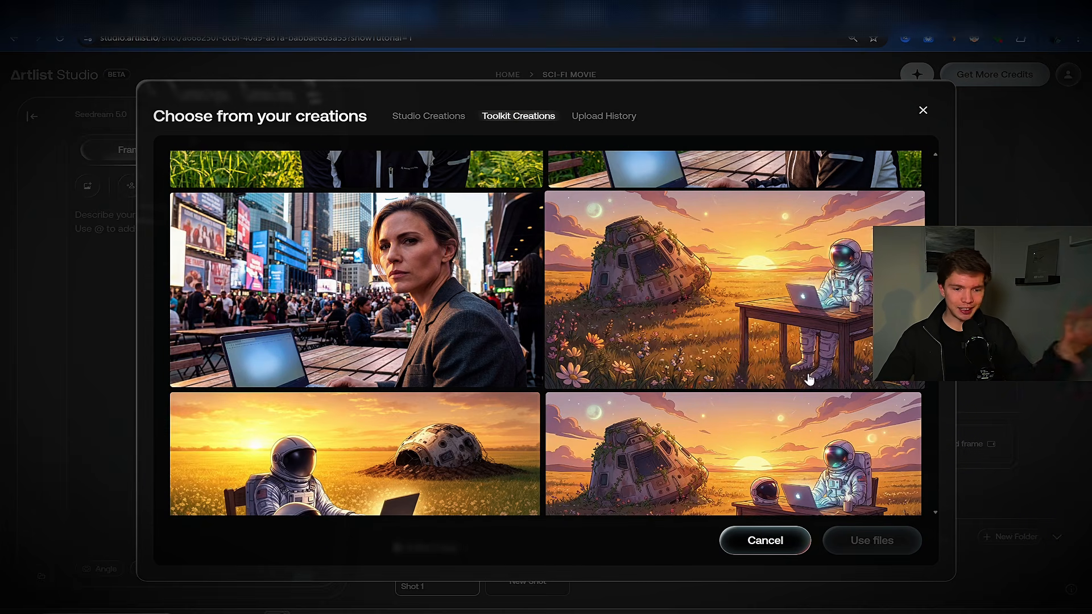
{"action": "left_click", "coordinate": [923, 111]}
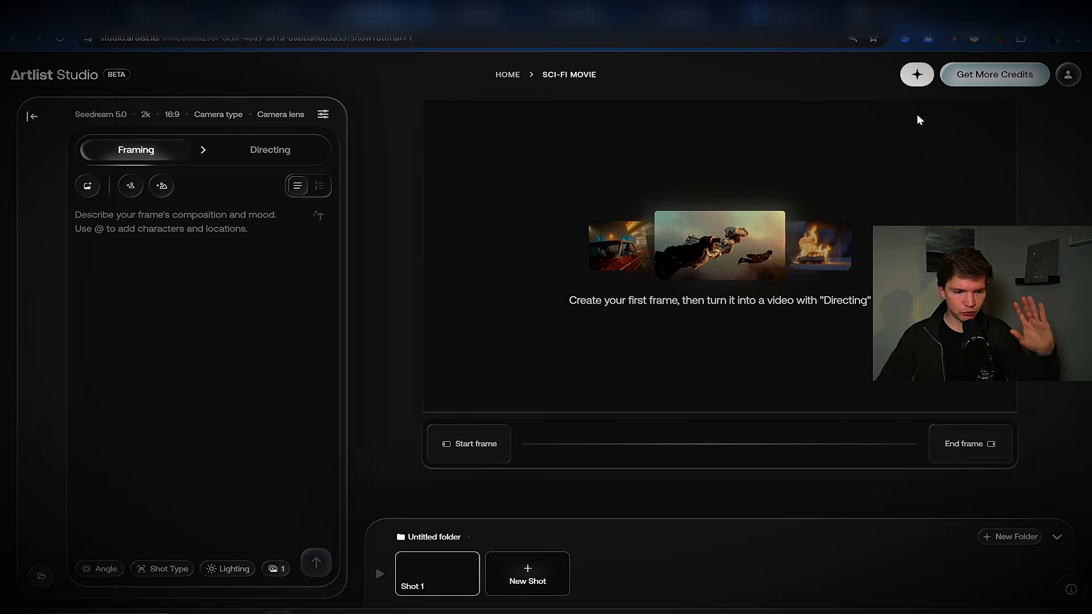
Step: Browse the library of ready-made Artlist characters available for the shot
{"action": "left_click", "coordinate": [131, 187]}
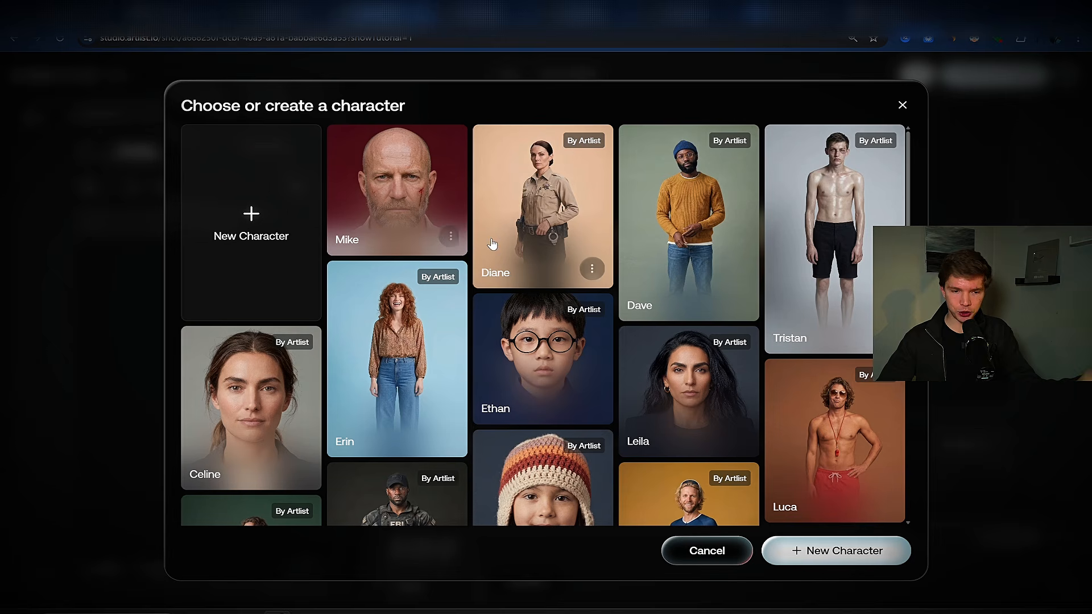
{"action": "scroll", "coordinate": [625, 263], "scroll_direction": "down", "scroll_amount": 15}
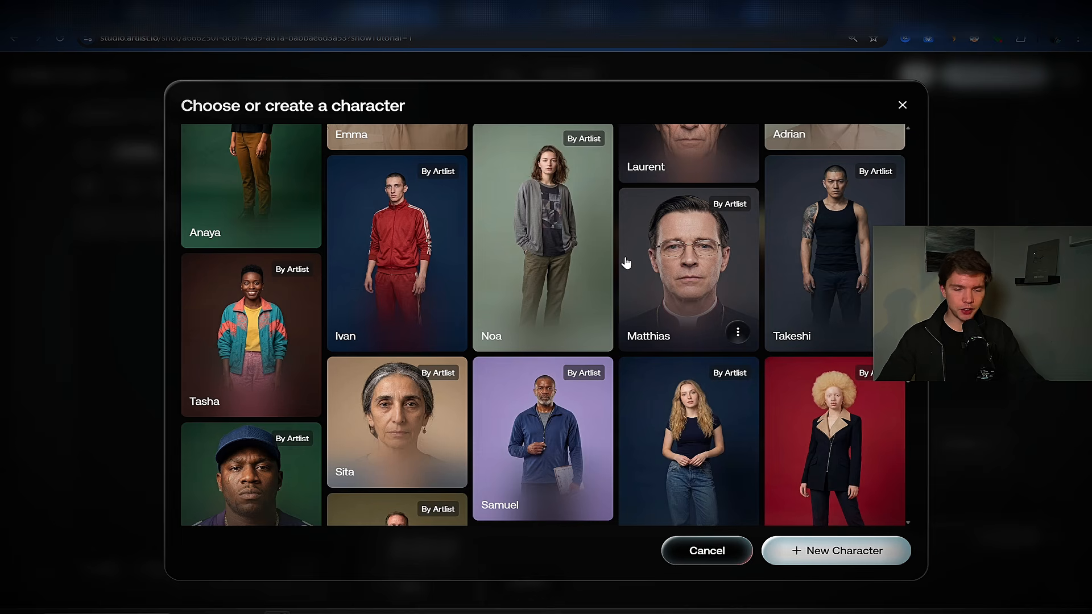
{"action": "scroll", "coordinate": [626, 263], "scroll_direction": "down", "scroll_amount": 10}
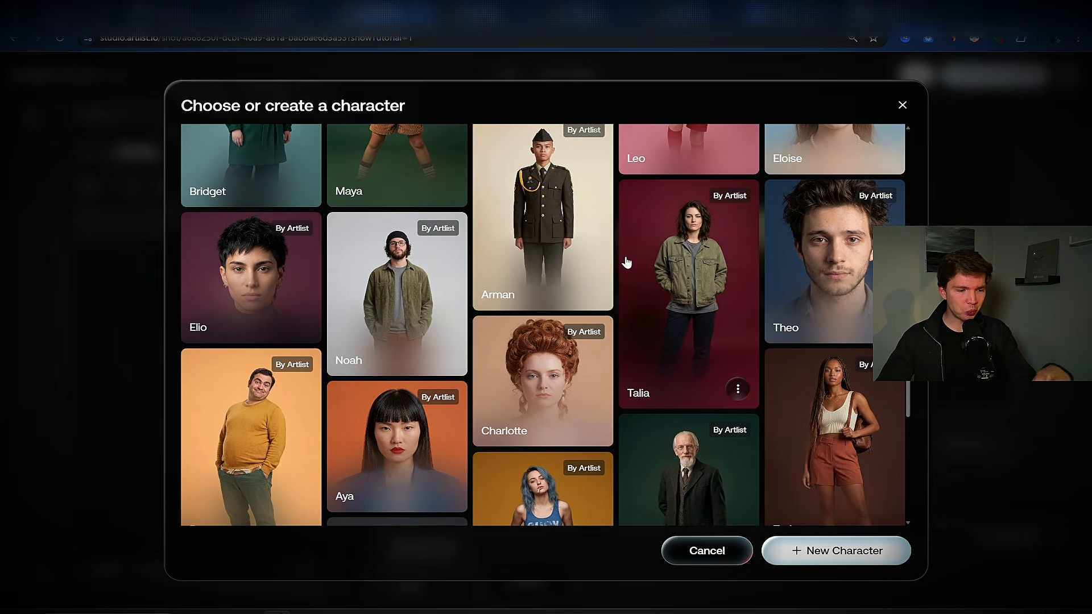
{"action": "scroll", "coordinate": [626, 262], "scroll_direction": "down", "scroll_amount": 8}
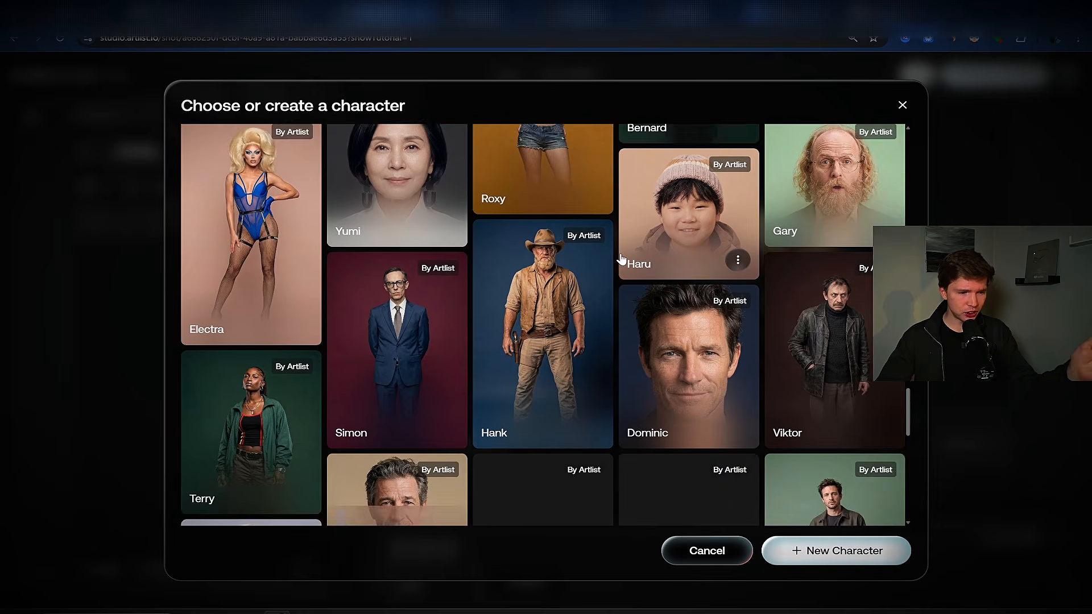
{"action": "scroll", "coordinate": [592, 251], "scroll_direction": "down", "scroll_amount": 5}
{"action": "scroll", "coordinate": [593, 261], "scroll_direction": "down", "scroll_amount": 5}
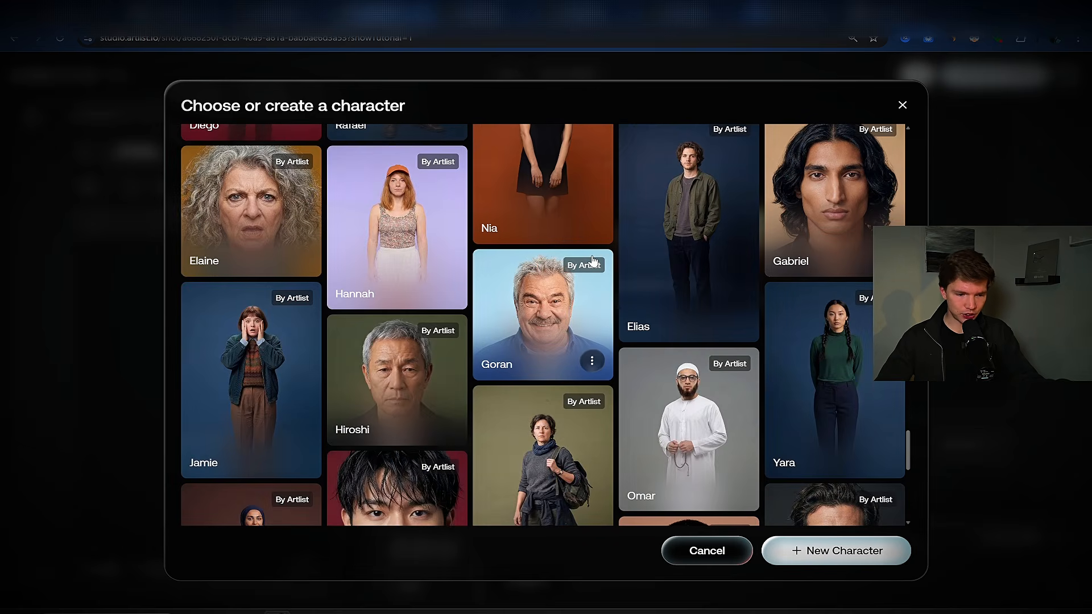
{"action": "scroll", "coordinate": [592, 260], "scroll_direction": "down", "scroll_amount": 4}
{"action": "scroll", "coordinate": [639, 283], "scroll_direction": "up", "scroll_amount": 4}
{"action": "scroll", "coordinate": [636, 282], "scroll_direction": "up", "scroll_amount": 5}
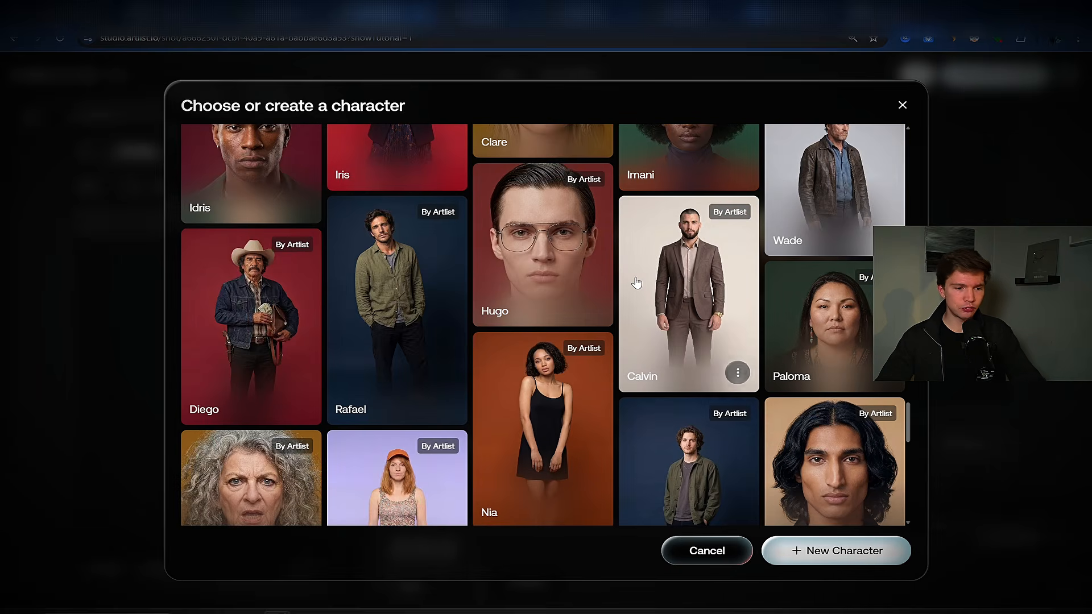
{"action": "scroll", "coordinate": [636, 283], "scroll_direction": "up", "scroll_amount": 5}
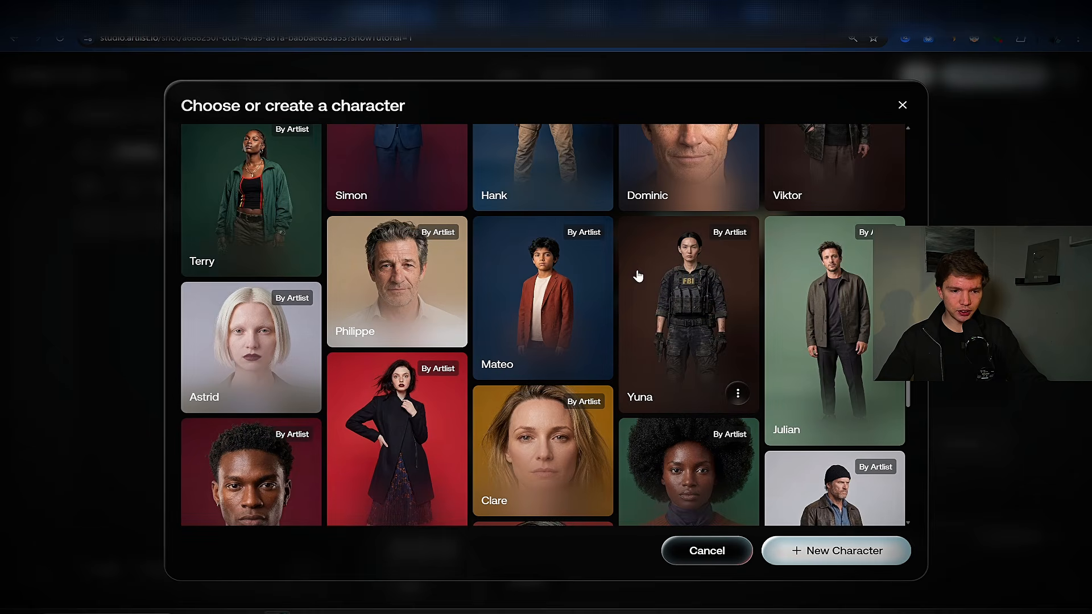
{"action": "scroll", "coordinate": [638, 276], "scroll_direction": "up", "scroll_amount": 5}
{"action": "scroll", "coordinate": [634, 283], "scroll_direction": "up", "scroll_amount": 3}
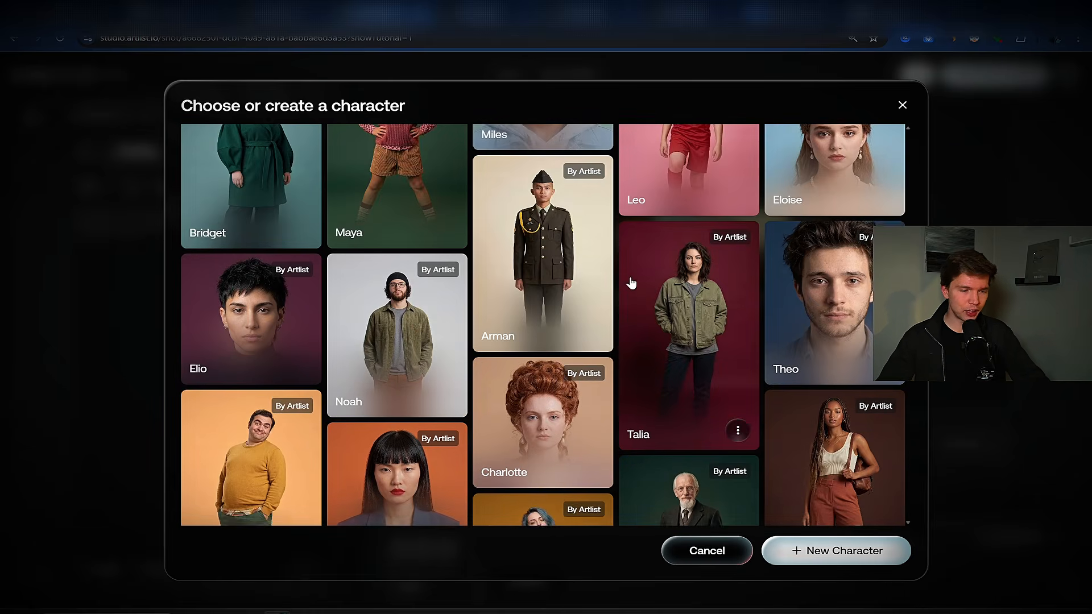
{"action": "scroll", "coordinate": [631, 282], "scroll_direction": "down", "scroll_amount": 5}
{"action": "scroll", "coordinate": [618, 287], "scroll_direction": "up", "scroll_amount": 4}
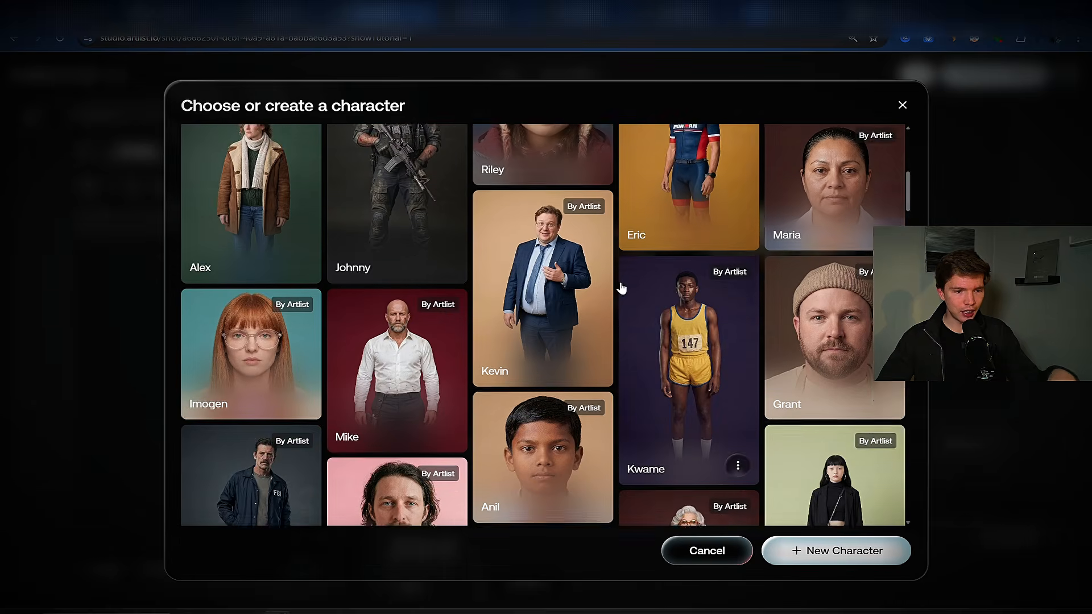
{"action": "scroll", "coordinate": [621, 288], "scroll_direction": "up", "scroll_amount": 5}
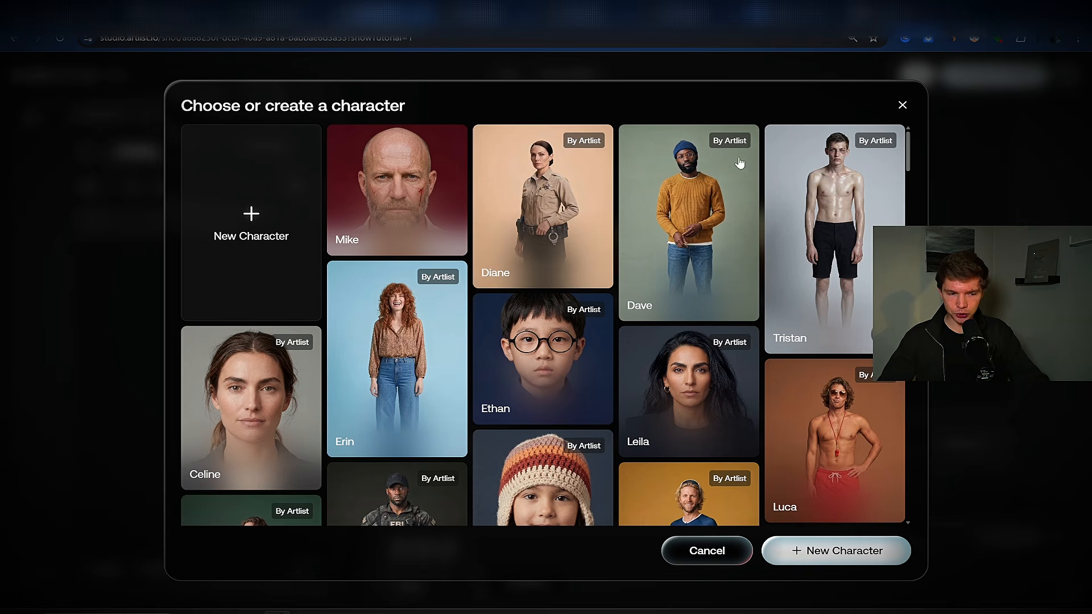
Step: Open the ready-made female character in the tan police uniform for viewing and editing
{"action": "left_click", "coordinate": [589, 233]}
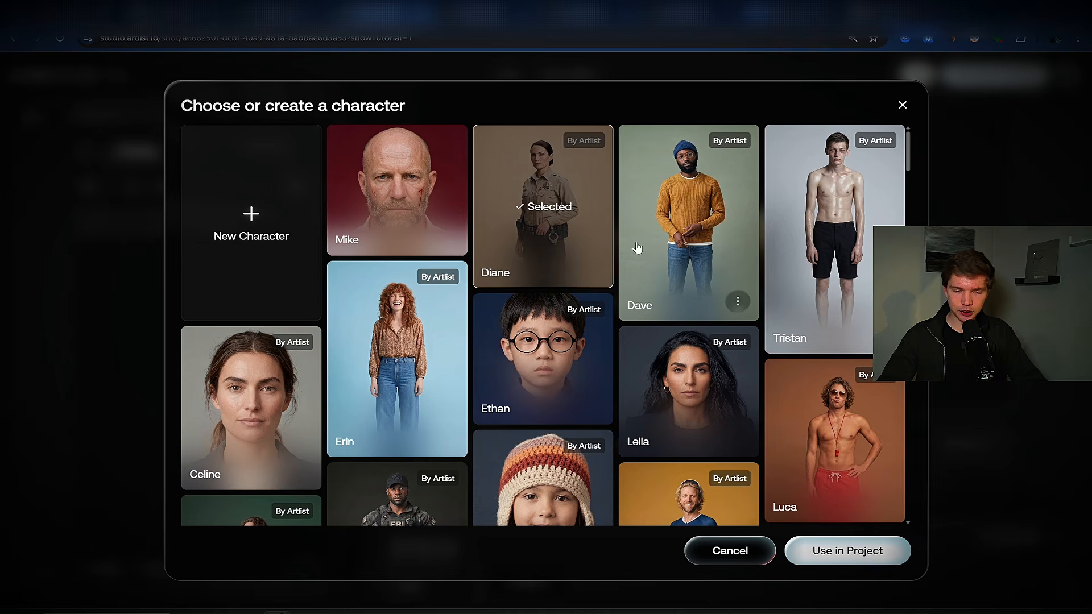
{"action": "left_click", "coordinate": [568, 220]}
{"action": "left_click", "coordinate": [592, 268]}
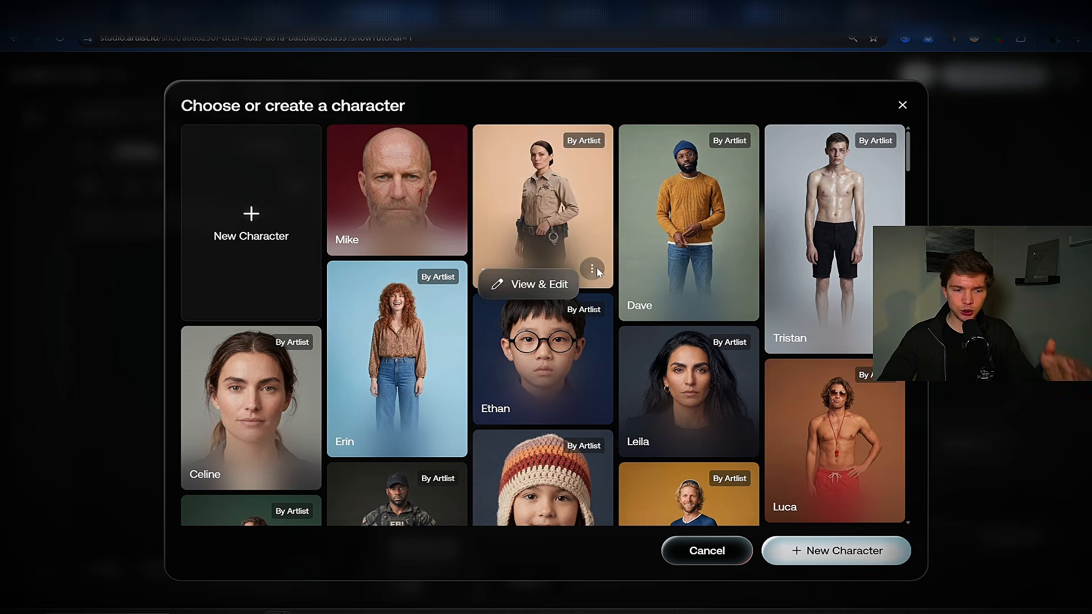
{"action": "left_click", "coordinate": [530, 286]}
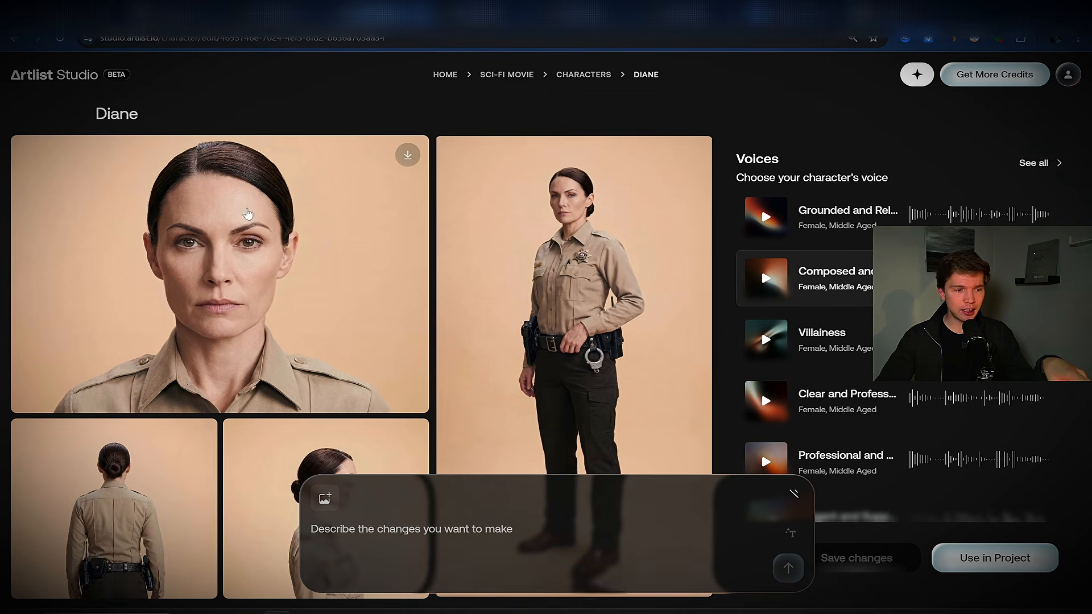
Step: Generate a new version of the police officer character with the prompt "change her hair to blond"
{"action": "left_click", "coordinate": [365, 530]}
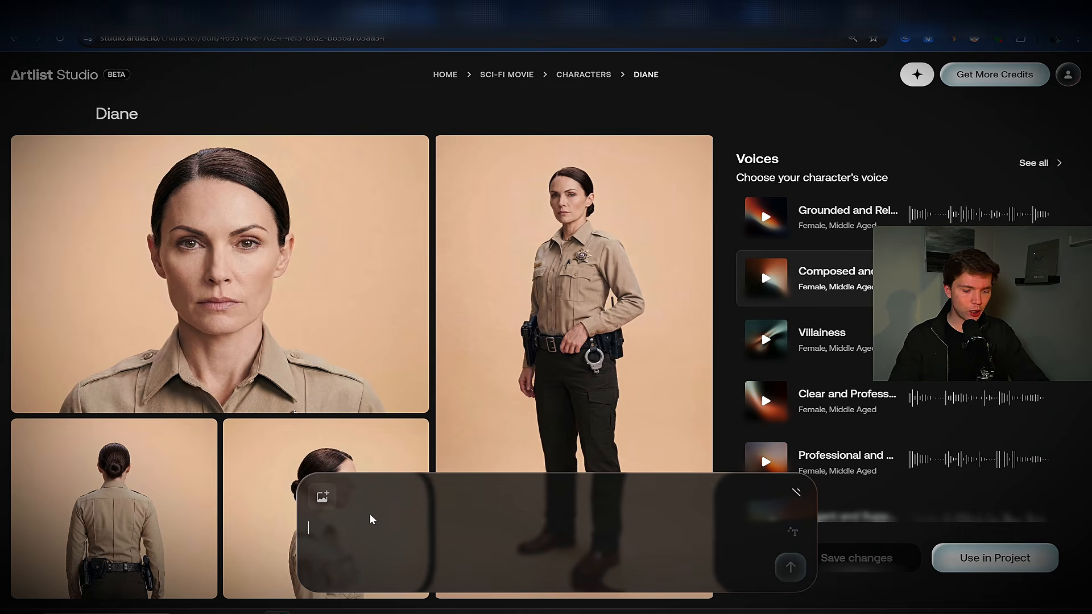
{"action": "type", "text": "change her hair to blond"}
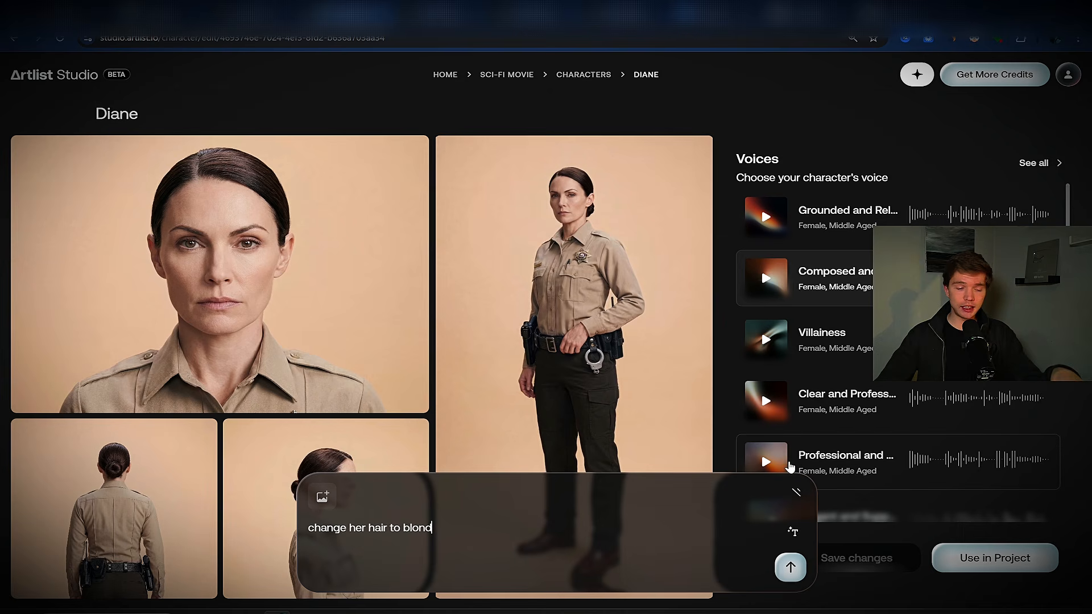
{"action": "left_click", "coordinate": [791, 567]}
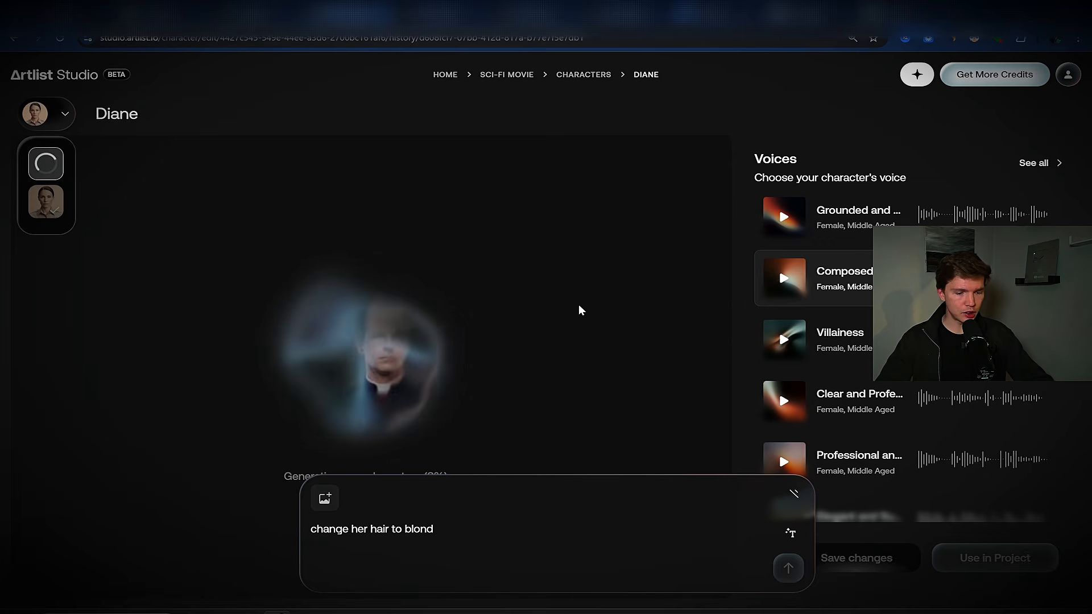
{"action": "key", "text": "ctrl+minus"}
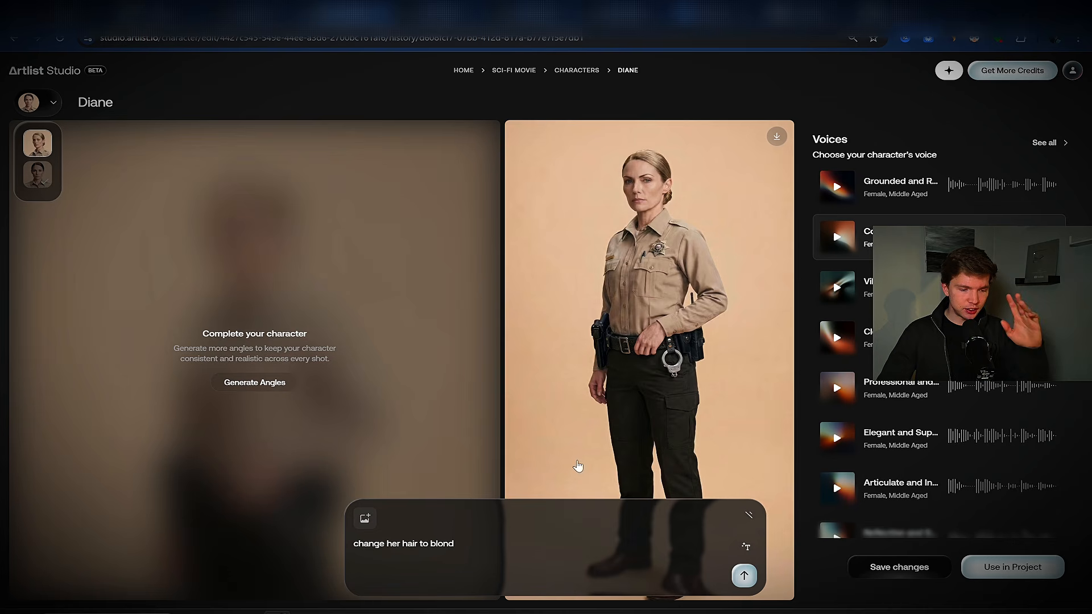
Step: Inspect the blond version at full size and generate more angles of the character for consistency
{"action": "left_click", "coordinate": [685, 227]}
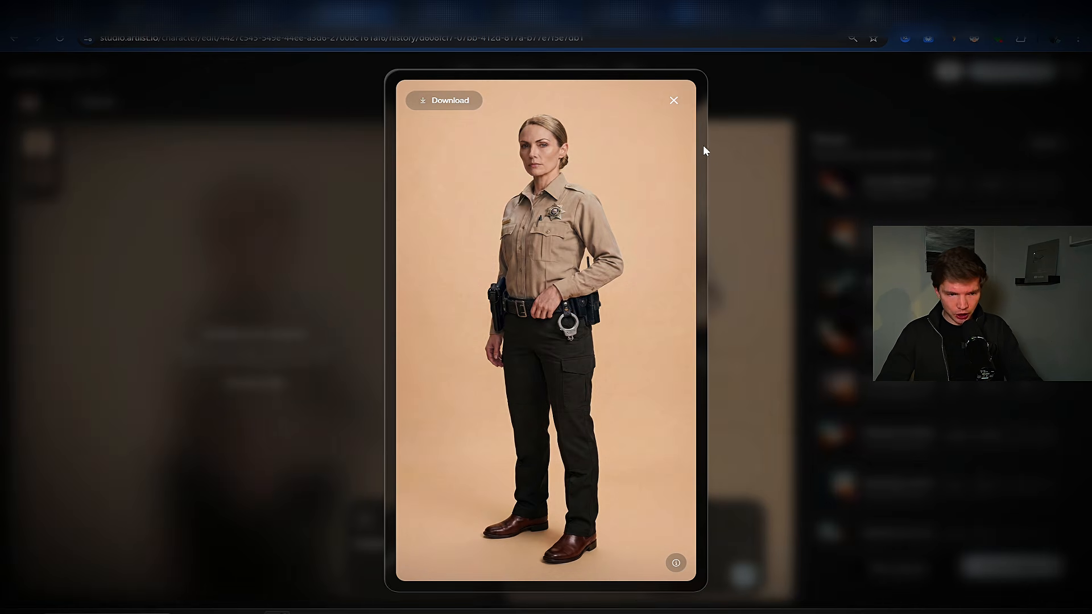
{"action": "left_click", "coordinate": [674, 100]}
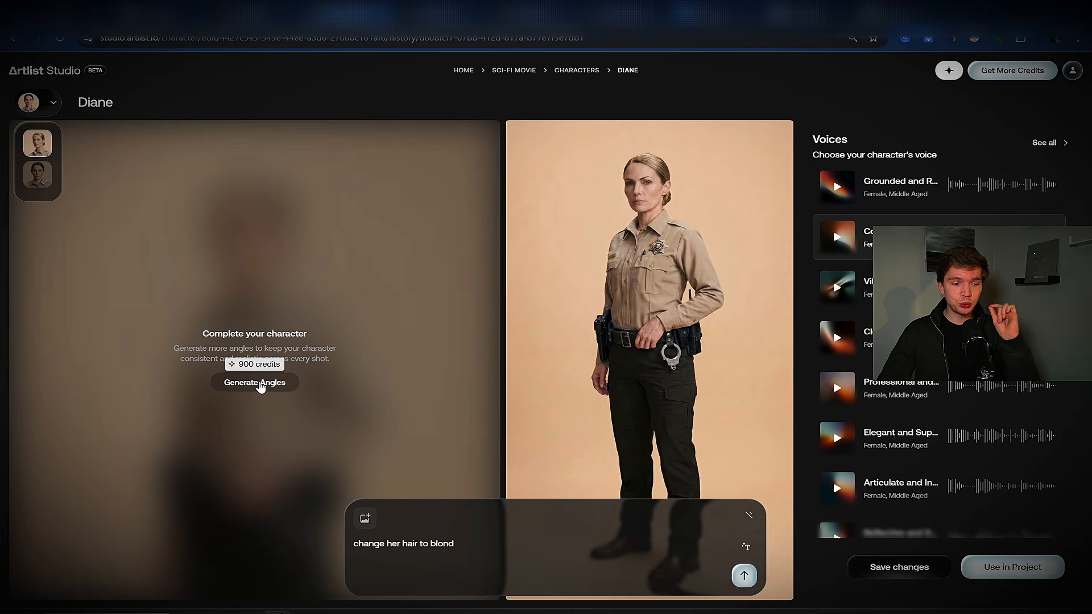
{"action": "left_click", "coordinate": [269, 386]}
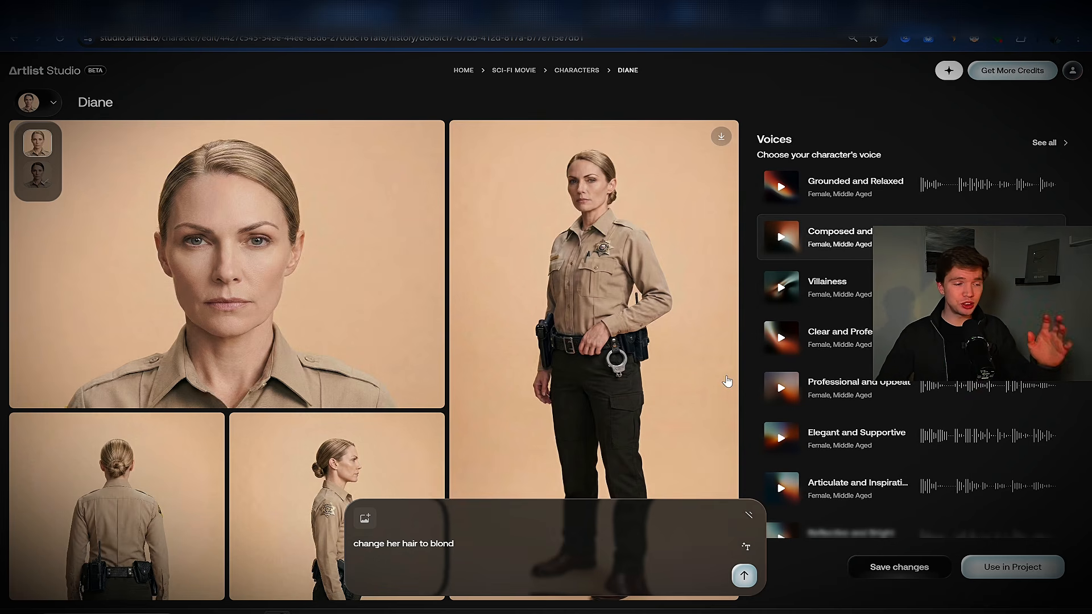
Step: Go back to the Sci-fi Movie shot and start a new character from the character library
{"action": "left_click", "coordinate": [14, 40]}
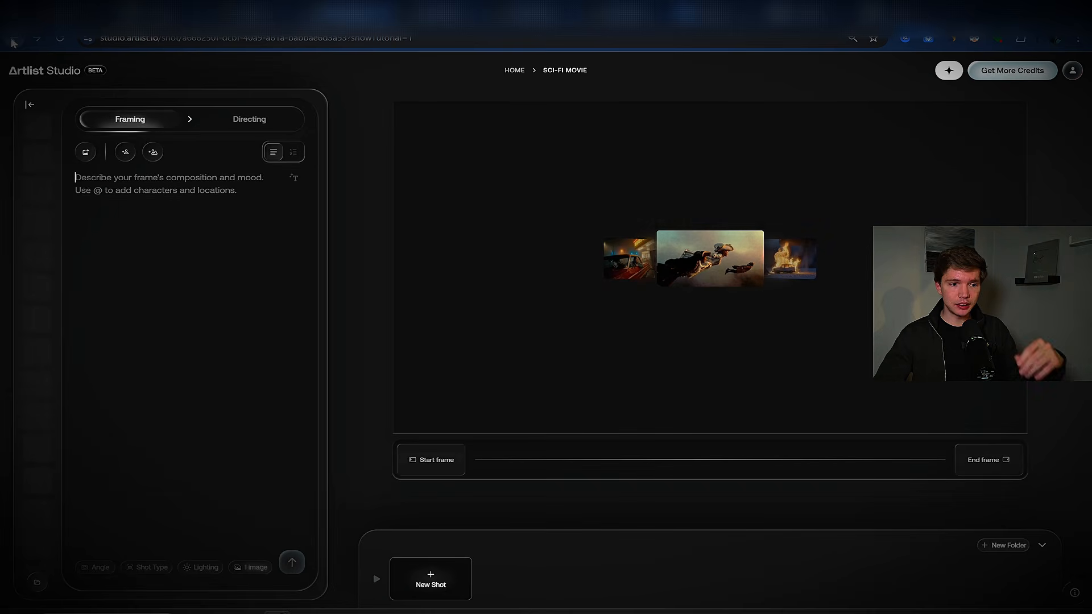
{"action": "left_click", "coordinate": [129, 175]}
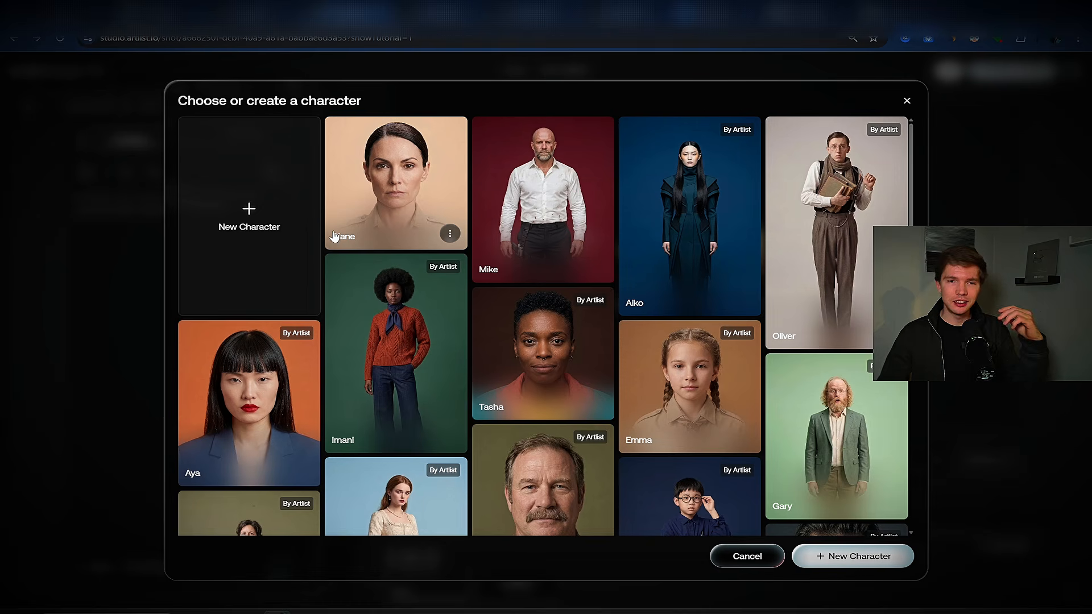
{"action": "left_click", "coordinate": [263, 235]}
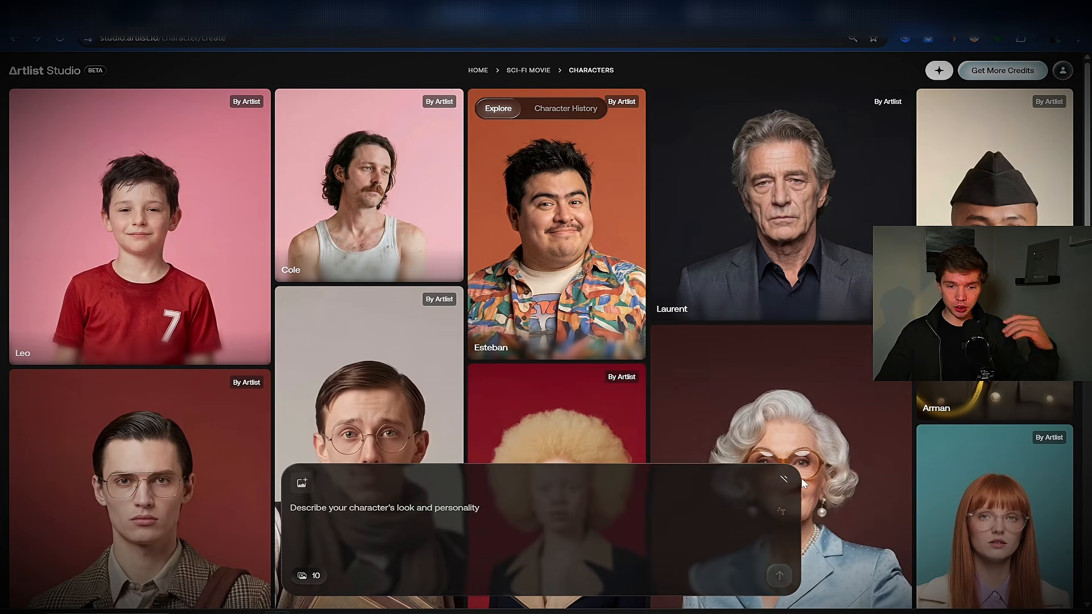
Step: Describe the character as "A space marine standing on an alien planet, holding a rifle." and enhance the prompt automatically
{"action": "mouse_move", "coordinate": [791, 313]}
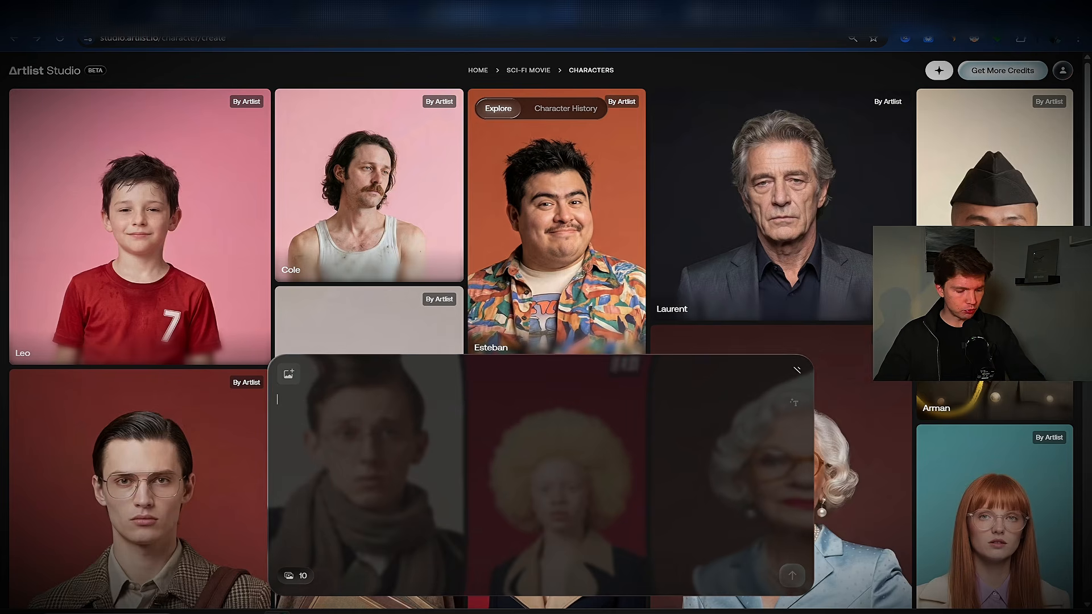
{"action": "type", "text": "A space marine standing on an alien planet, holding a rifle."}
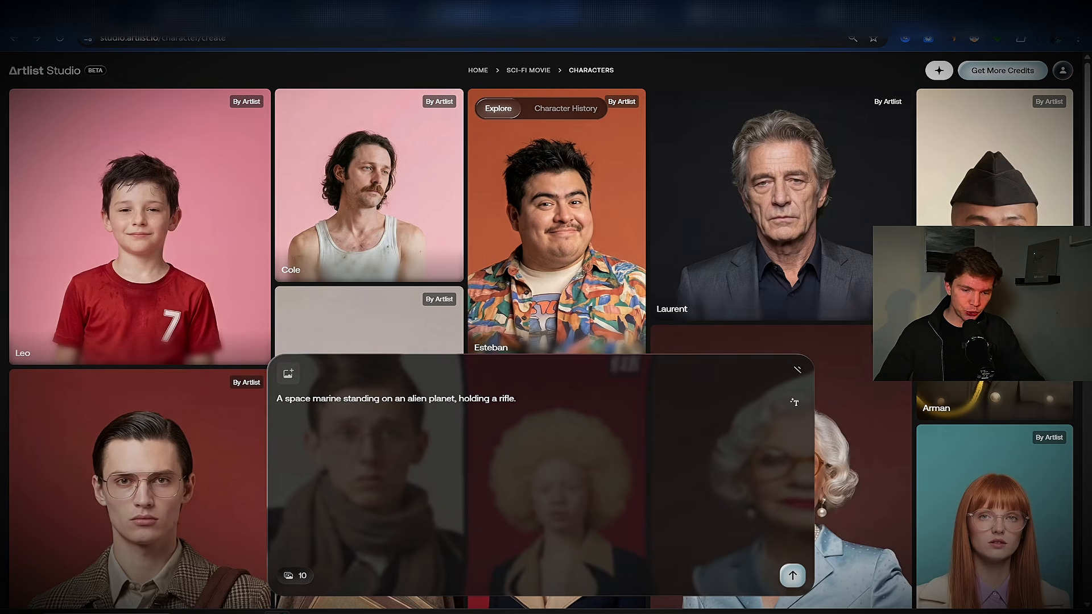
{"action": "left_click", "coordinate": [795, 404]}
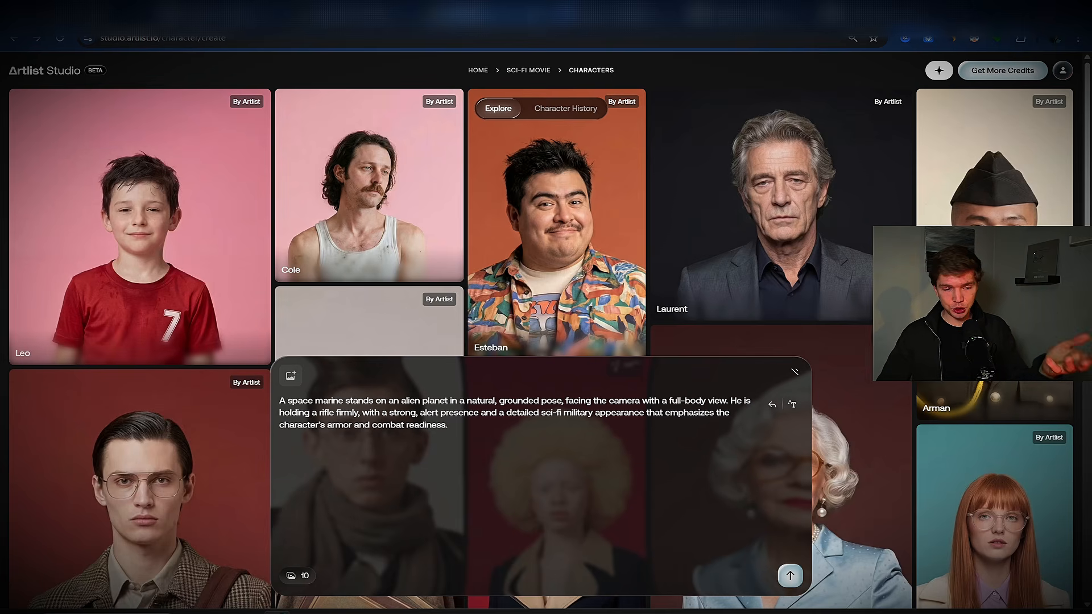
Step: Set the number of images to 10 and generate the space marine characters from the enhanced prompt
{"action": "left_click", "coordinate": [305, 575]}
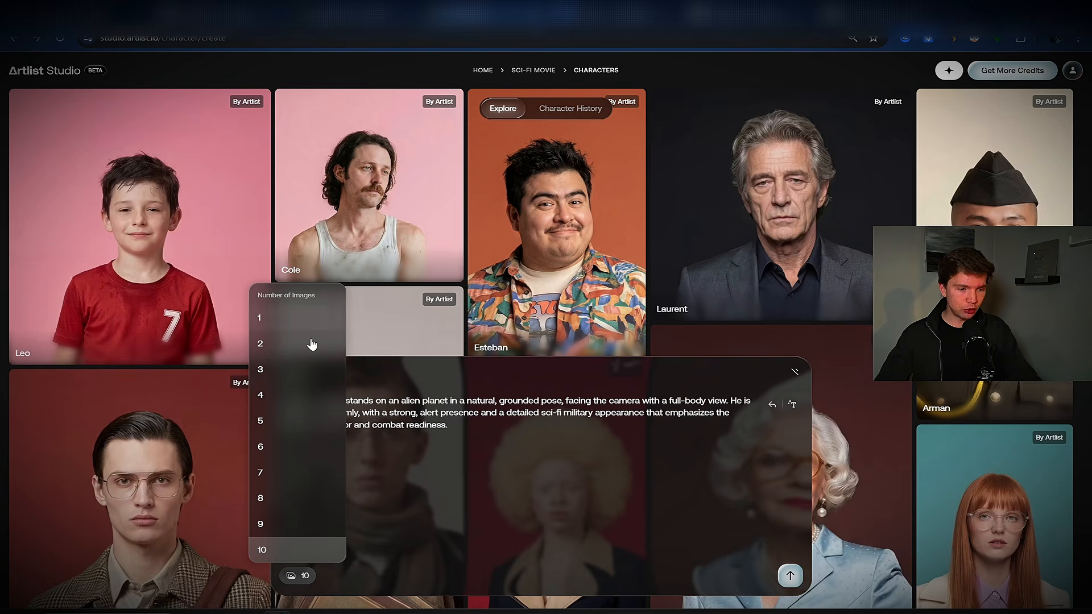
{"action": "left_click", "coordinate": [292, 346]}
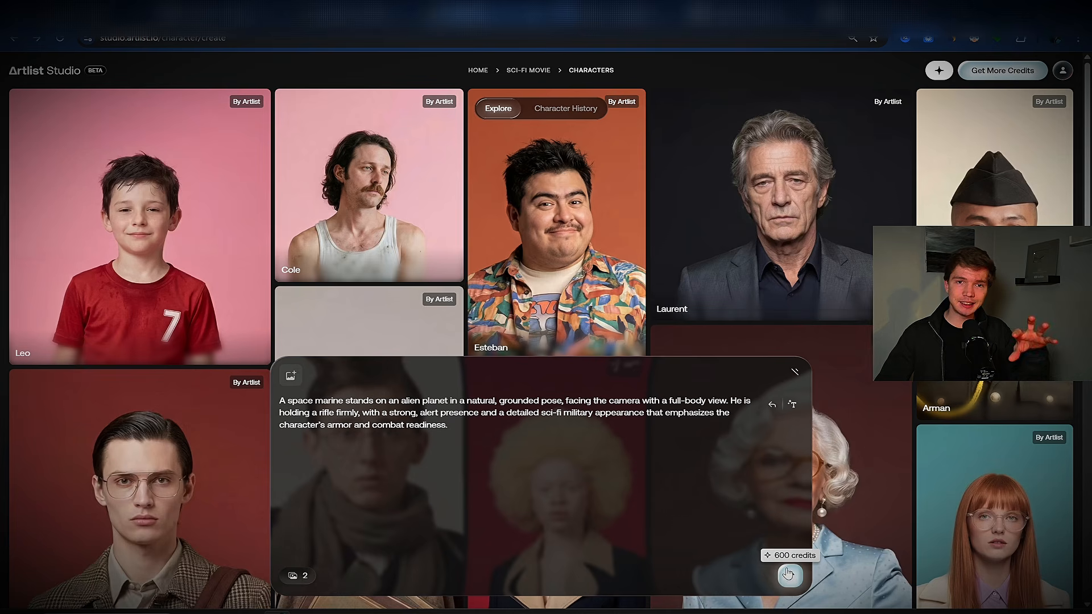
{"action": "left_click", "coordinate": [296, 575]}
{"action": "left_click", "coordinate": [293, 550]}
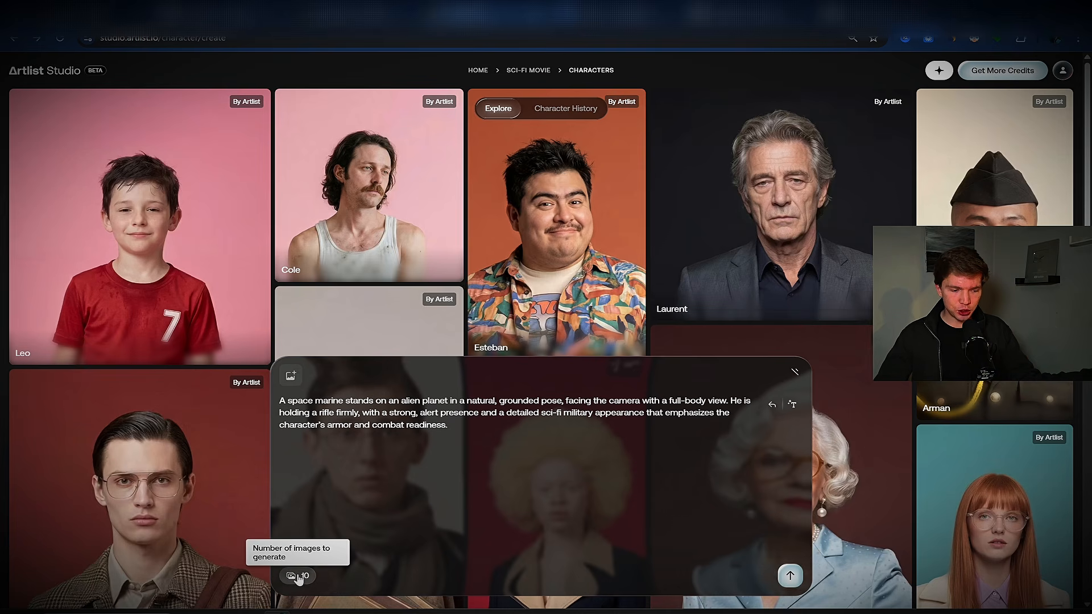
{"action": "left_click", "coordinate": [788, 576]}
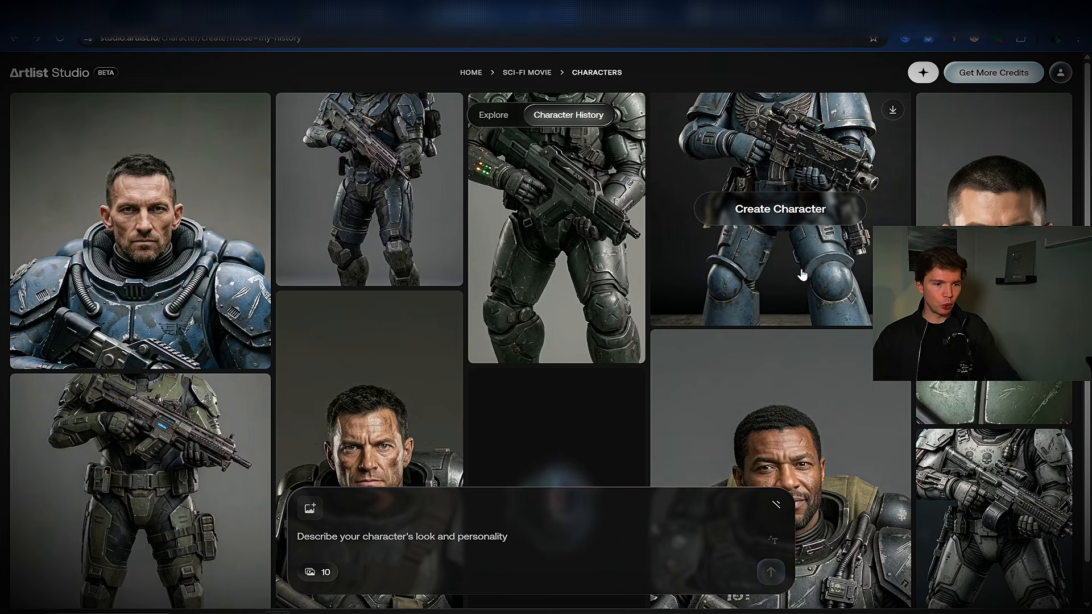
Step: Examine the generated space marine variations, viewing several of the helmeted ones at full size
{"action": "left_click", "coordinate": [801, 275]}
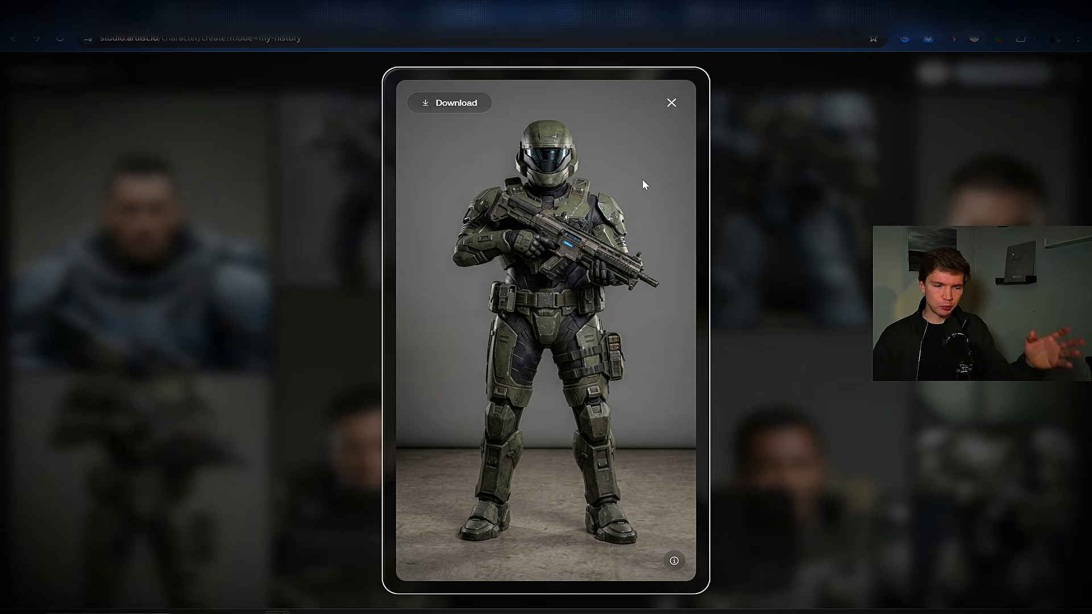
{"action": "left_click", "coordinate": [807, 156]}
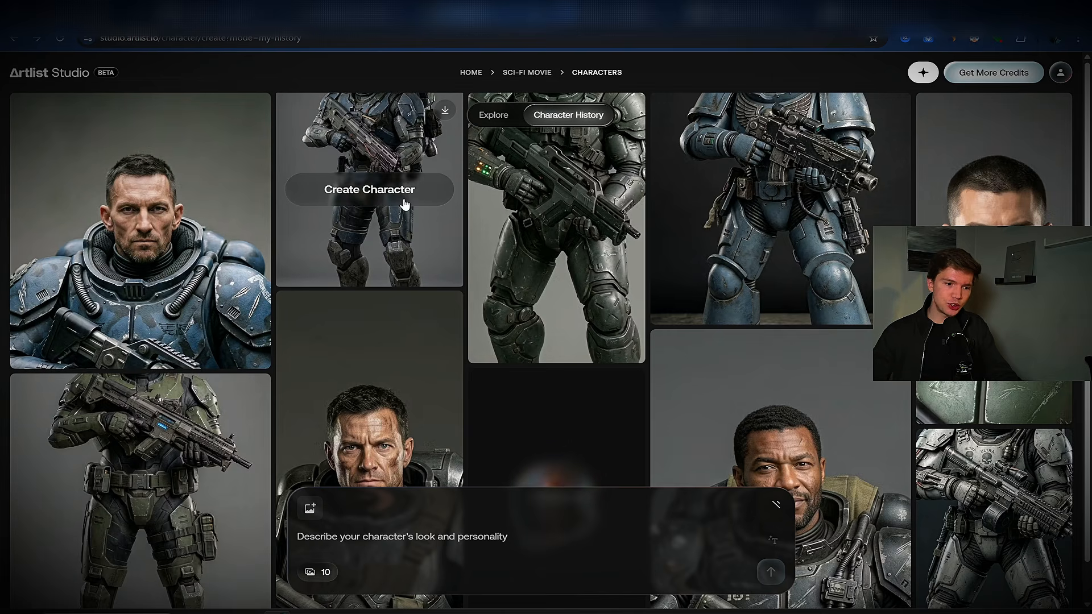
{"action": "left_click", "coordinate": [399, 259]}
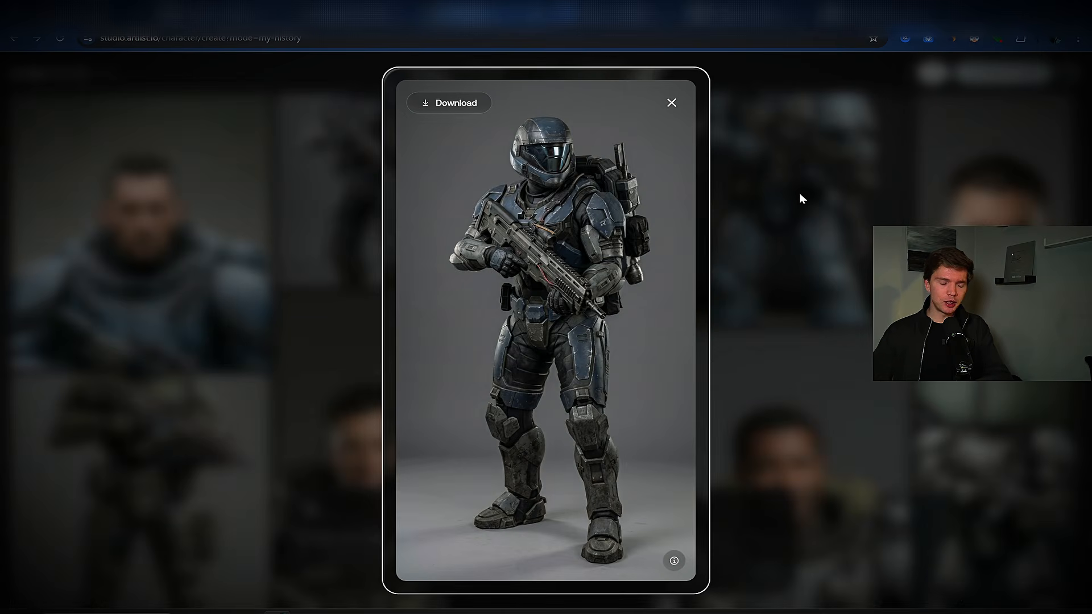
{"action": "left_click", "coordinate": [827, 206]}
{"action": "left_click", "coordinate": [738, 224]}
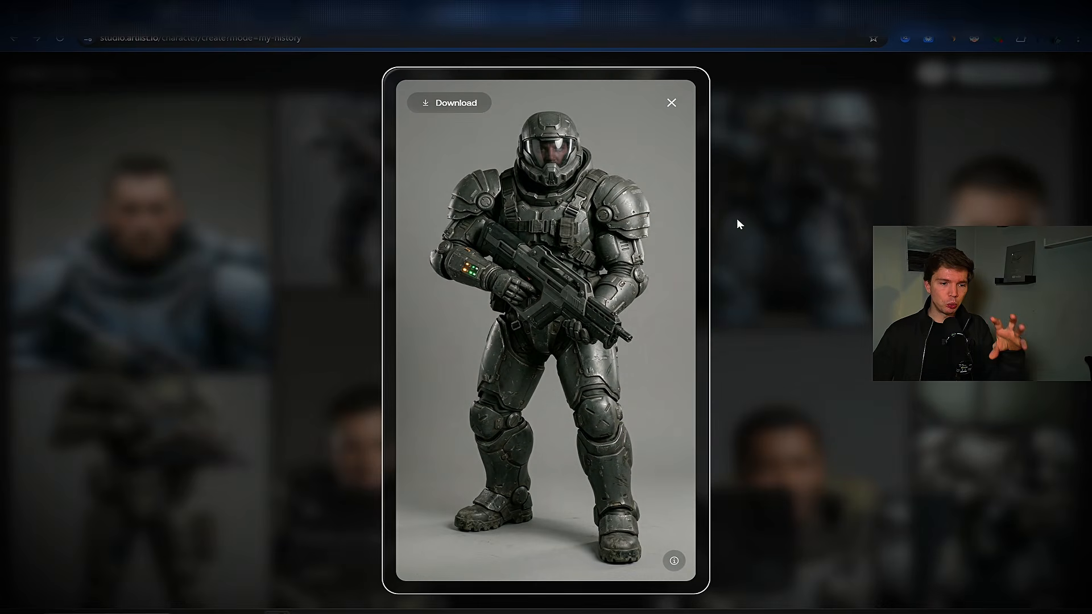
{"action": "left_click", "coordinate": [804, 180]}
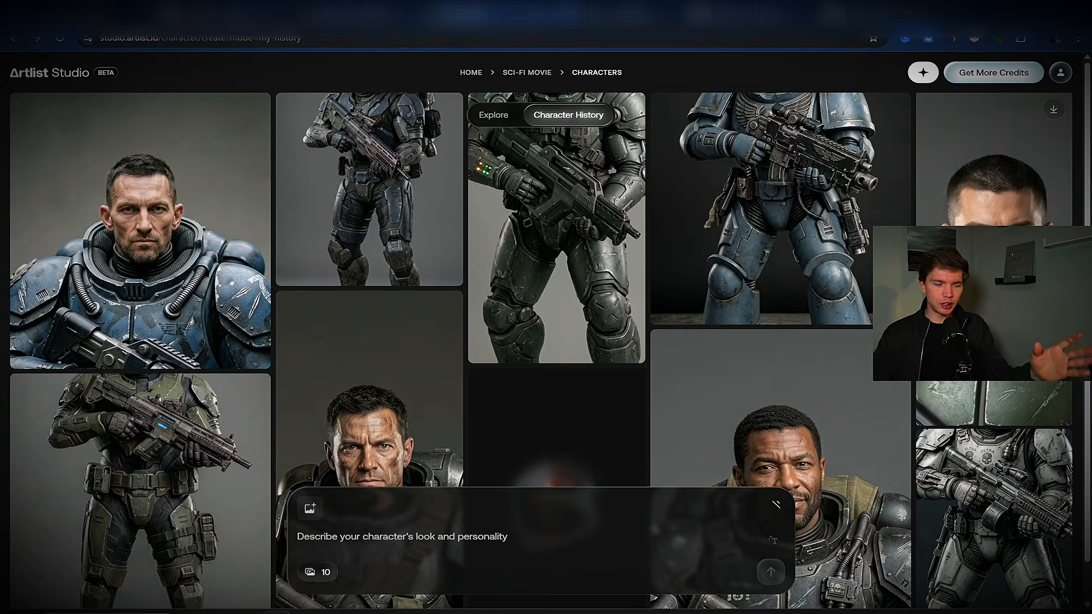
{"action": "scroll", "coordinate": [584, 319], "scroll_direction": "down", "scroll_amount": 1}
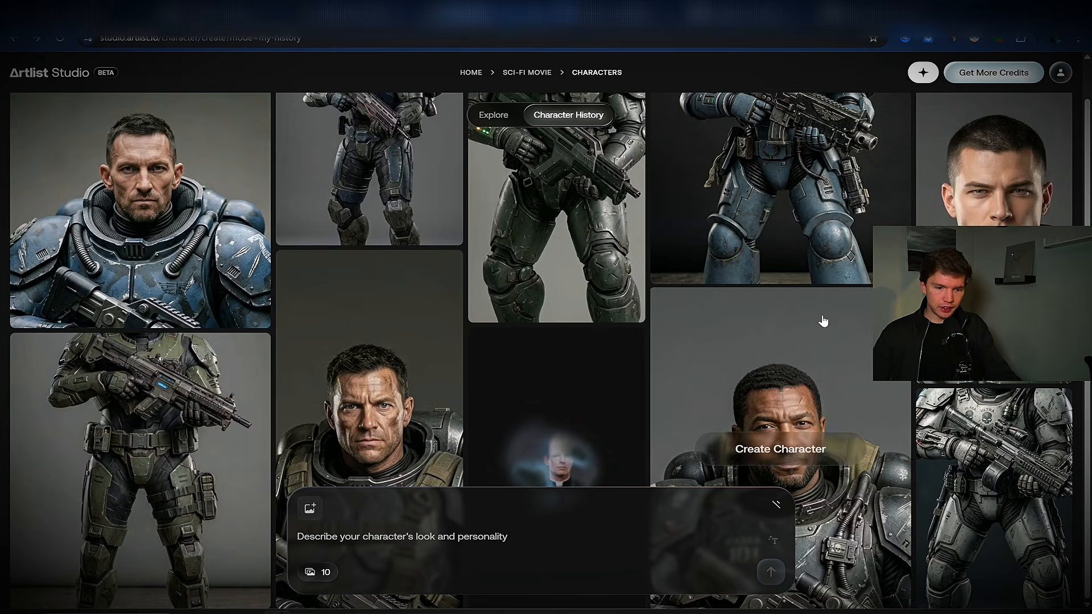
{"action": "scroll", "coordinate": [823, 321], "scroll_direction": "up", "scroll_amount": 1}
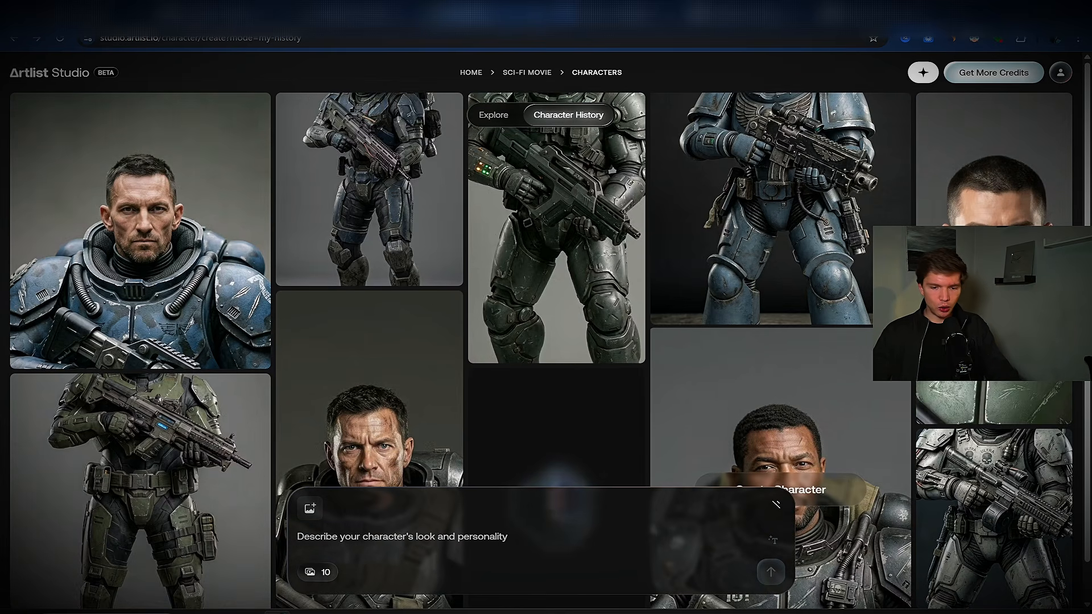
{"action": "scroll", "coordinate": [822, 341], "scroll_direction": "down", "scroll_amount": 1}
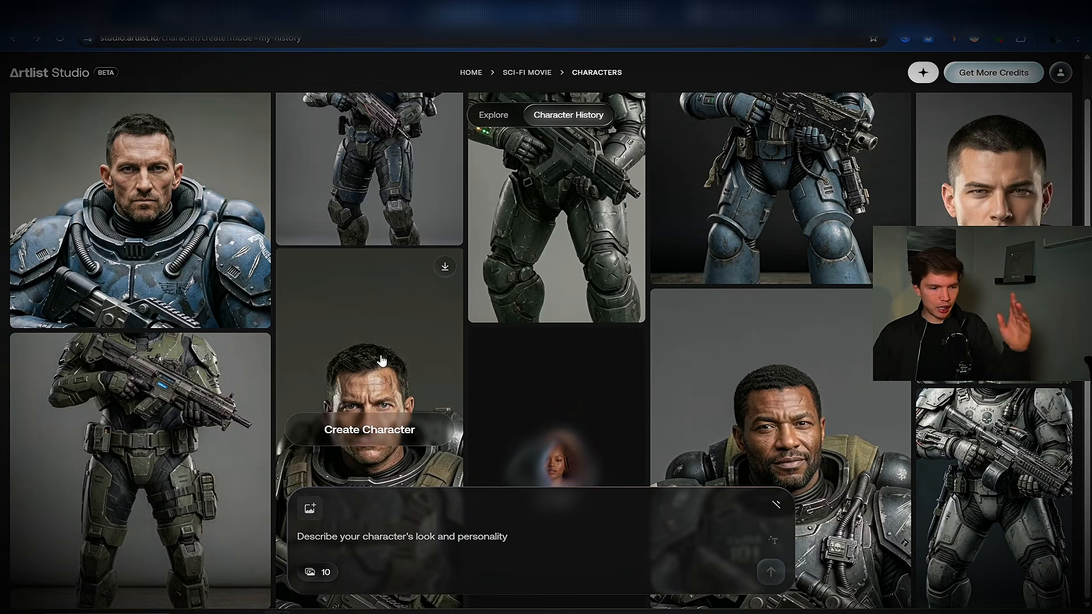
Step: Preview the bare-headed, dark-haired marine in metallic armor with olive straps and create a character from that image
{"action": "left_click", "coordinate": [381, 360]}
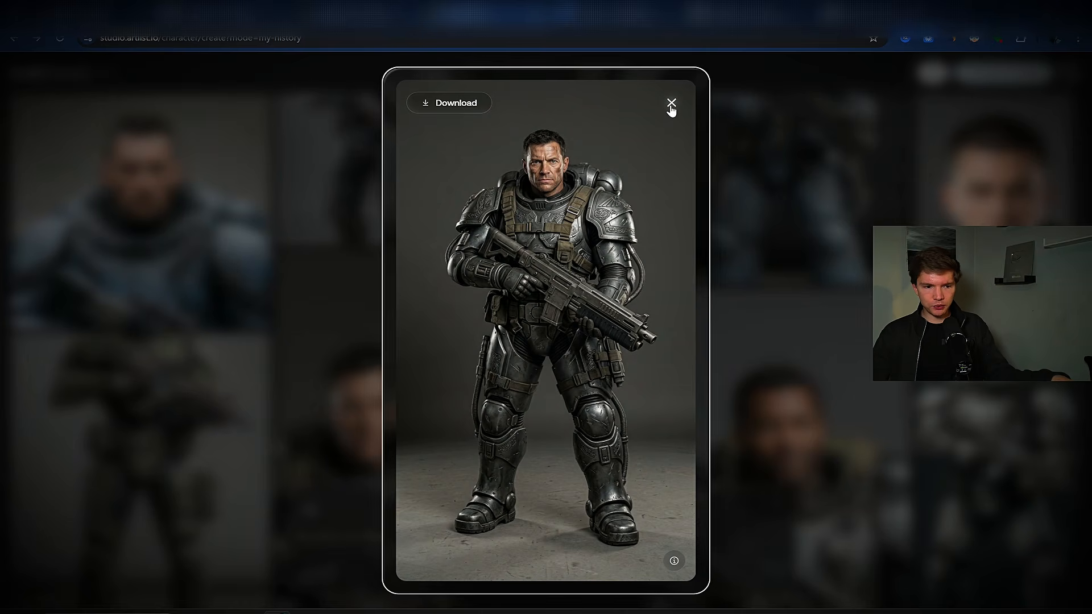
{"action": "left_click", "coordinate": [671, 103]}
{"action": "left_click", "coordinate": [370, 430]}
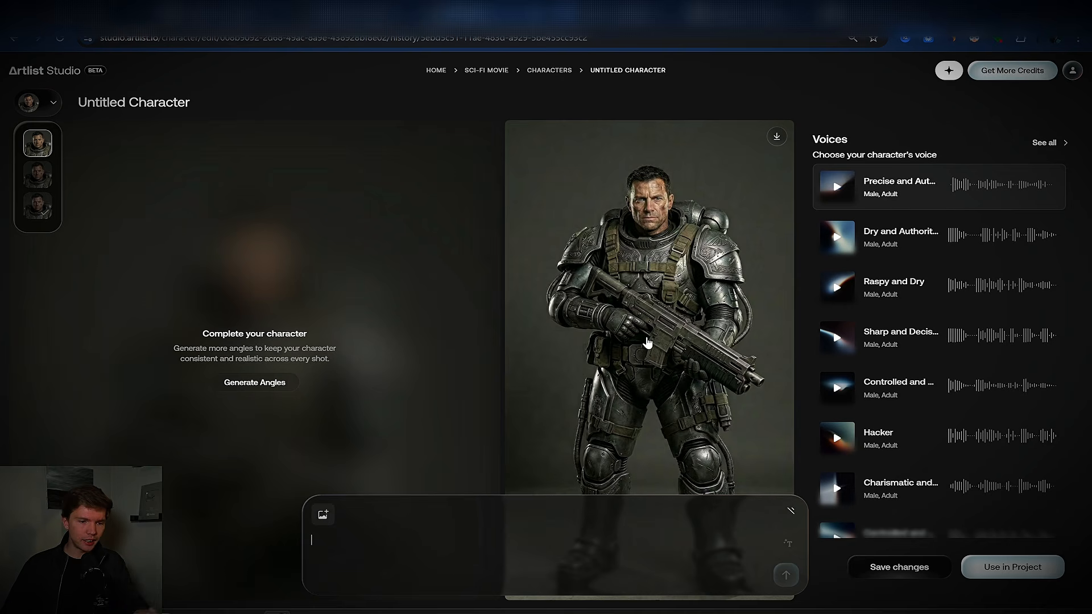
{"action": "type", "text": "ddfgdf"}
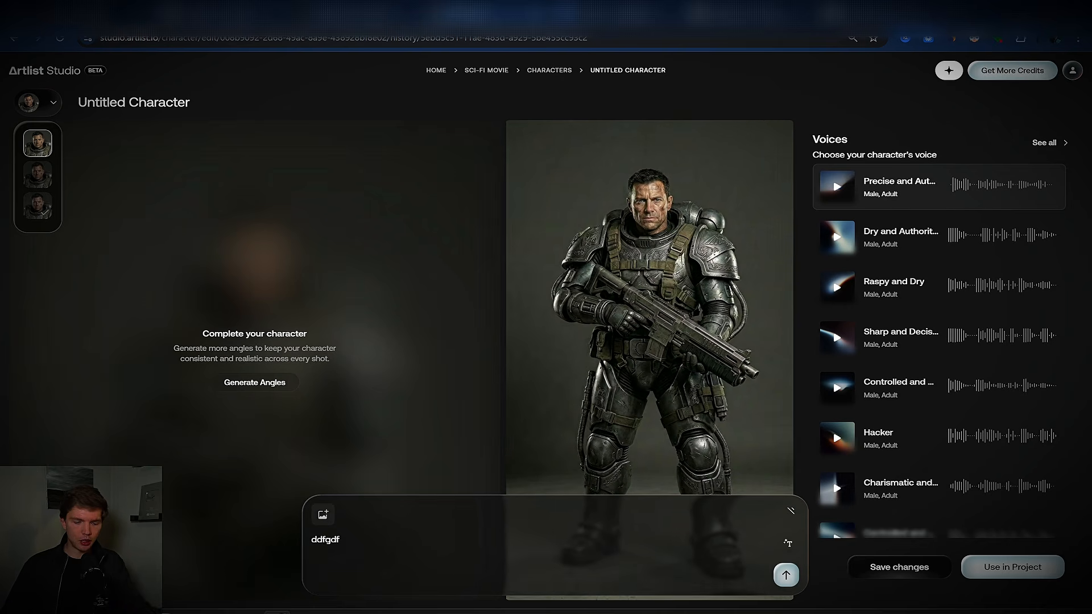
{"action": "key", "text": "BackSpace"}
{"action": "key", "text": "BackSpace"}
{"action": "key", "text": "BackSpace"}
{"action": "key", "text": "BackSpace"}
{"action": "key", "text": "BackSpace"}
{"action": "key", "text": "BackSpace"}
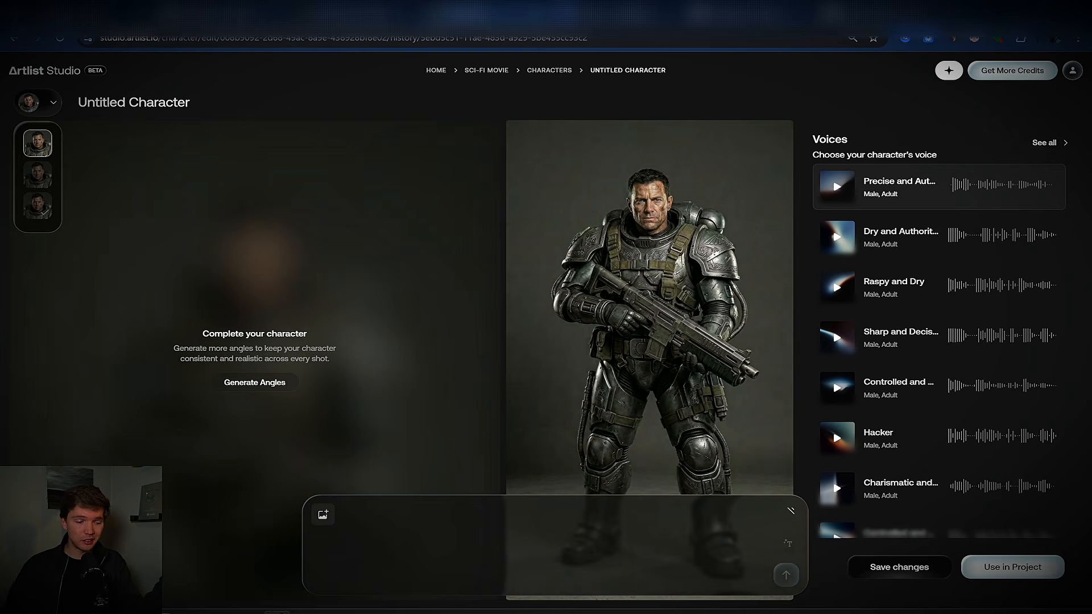
{"action": "left_click", "coordinate": [323, 514]}
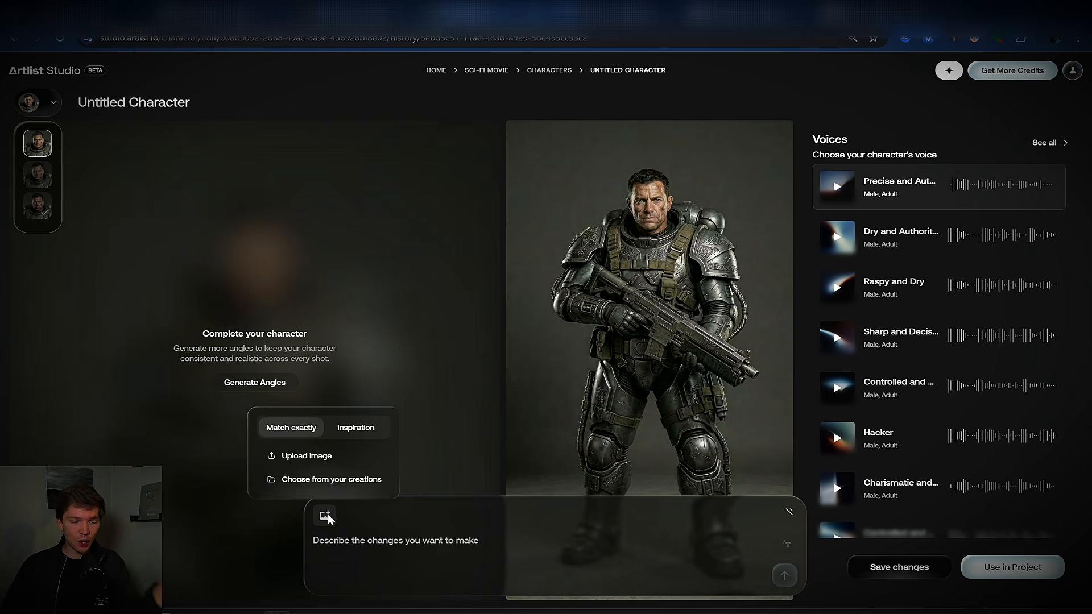
{"action": "left_click", "coordinate": [488, 526]}
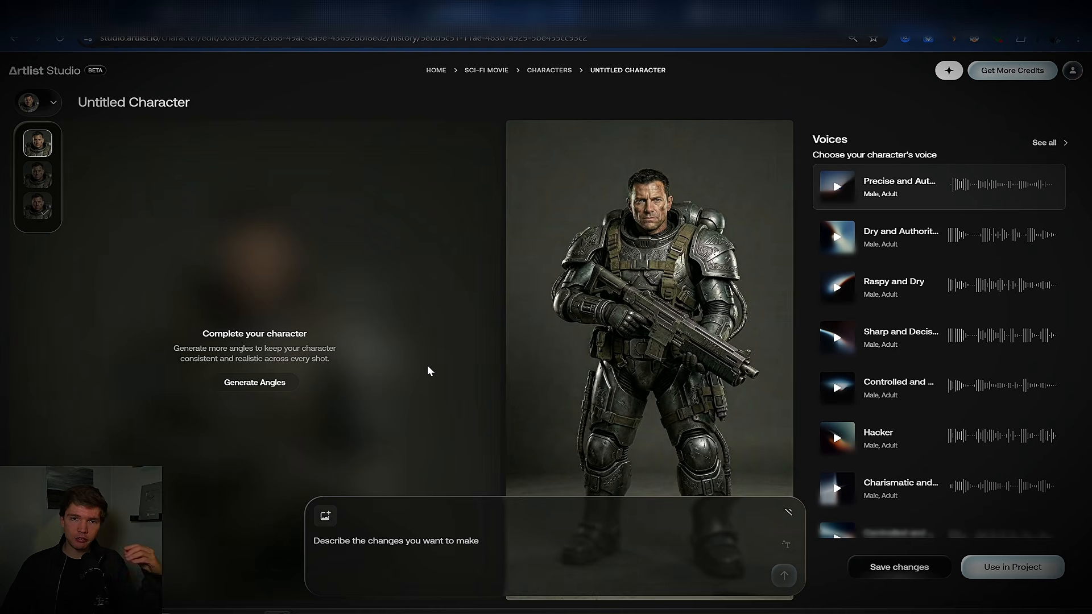
Step: Generate more angles of the space marine and look through the voices offered for the character
{"action": "left_click", "coordinate": [269, 382]}
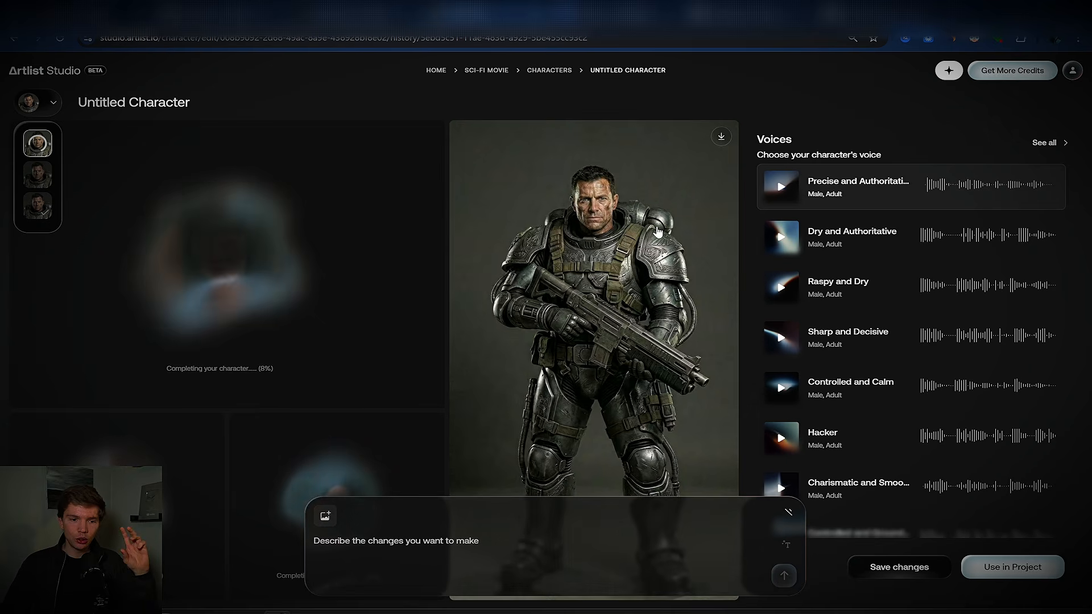
{"action": "scroll", "coordinate": [887, 261], "scroll_direction": "down", "scroll_amount": 3}
{"action": "scroll", "coordinate": [893, 266], "scroll_direction": "up", "scroll_amount": 3}
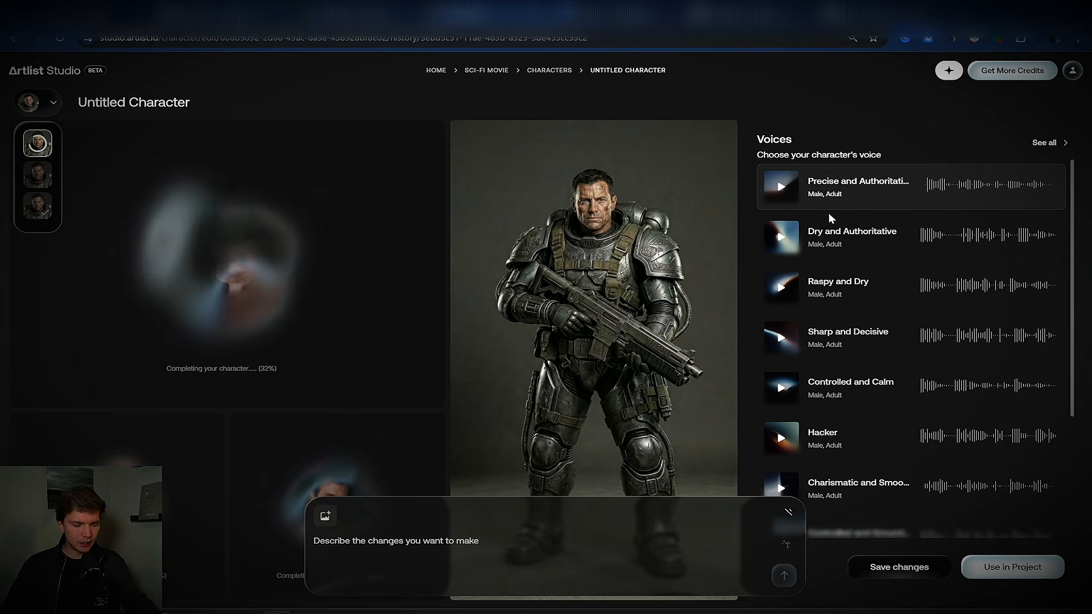
{"action": "key", "text": "ctrl+plus"}
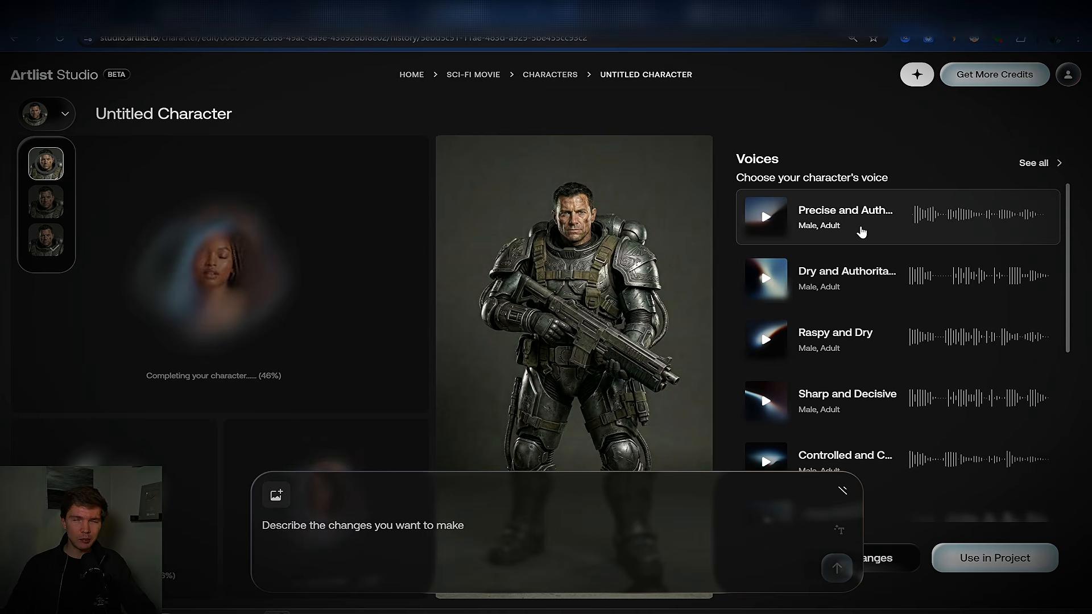
{"action": "key", "text": "ctrl+minus"}
{"action": "scroll", "coordinate": [885, 238], "scroll_direction": "down", "scroll_amount": 1}
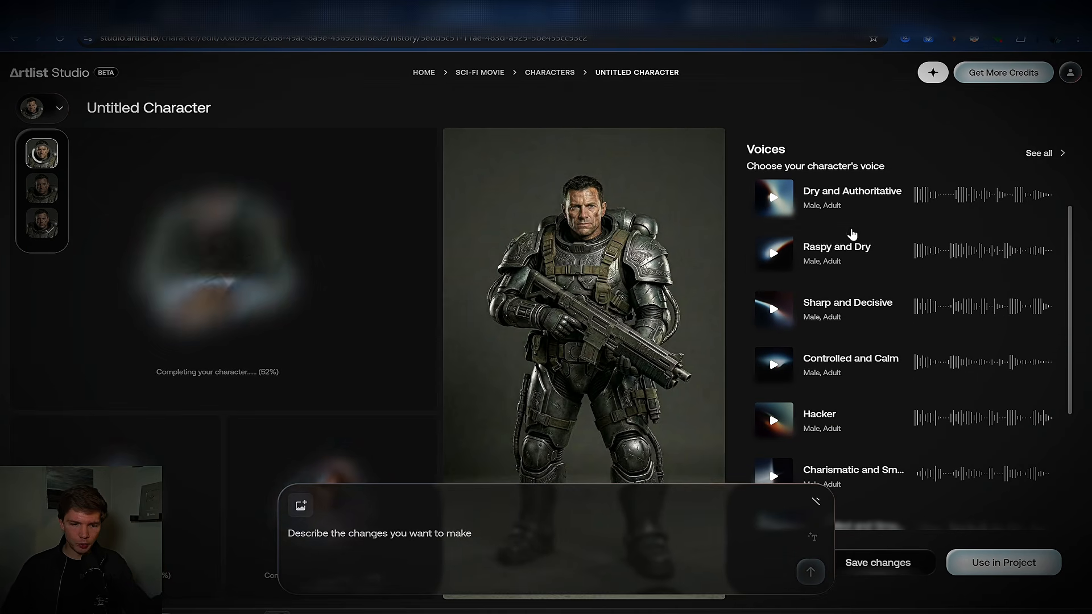
{"action": "key", "text": "ctrl+minus"}
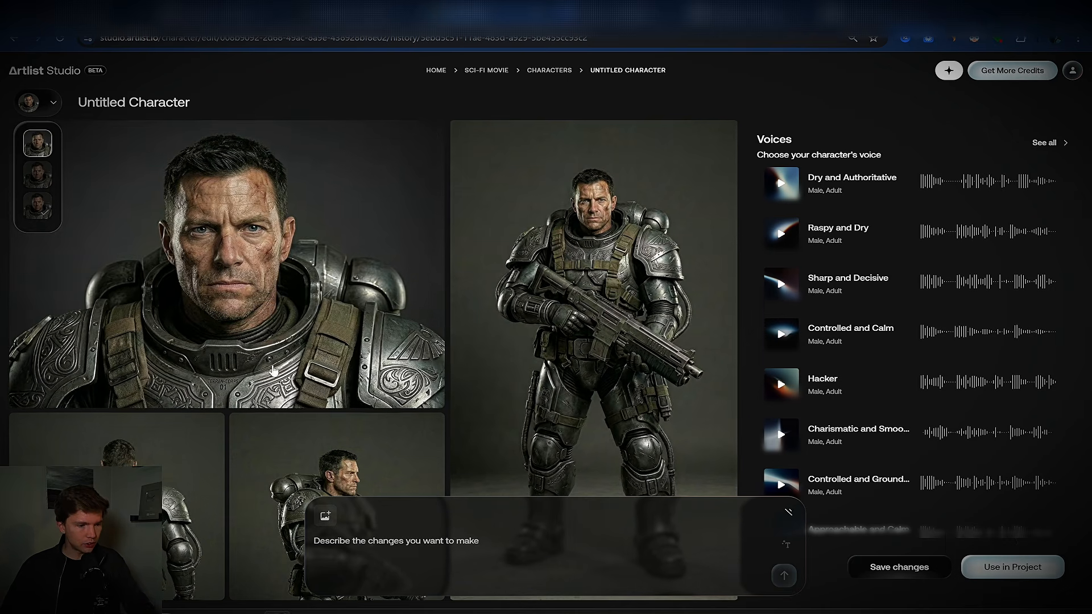
Step: Inspect the generated face close-up and side view of the space marine at full size
{"action": "left_click", "coordinate": [273, 370]}
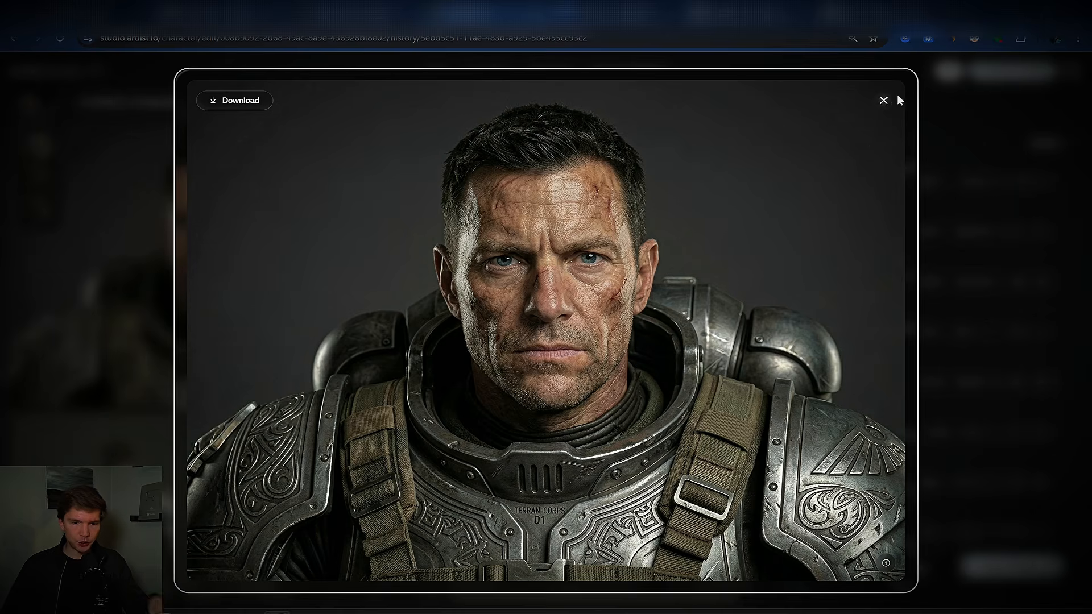
{"action": "left_click", "coordinate": [882, 101]}
{"action": "left_click", "coordinate": [282, 453]}
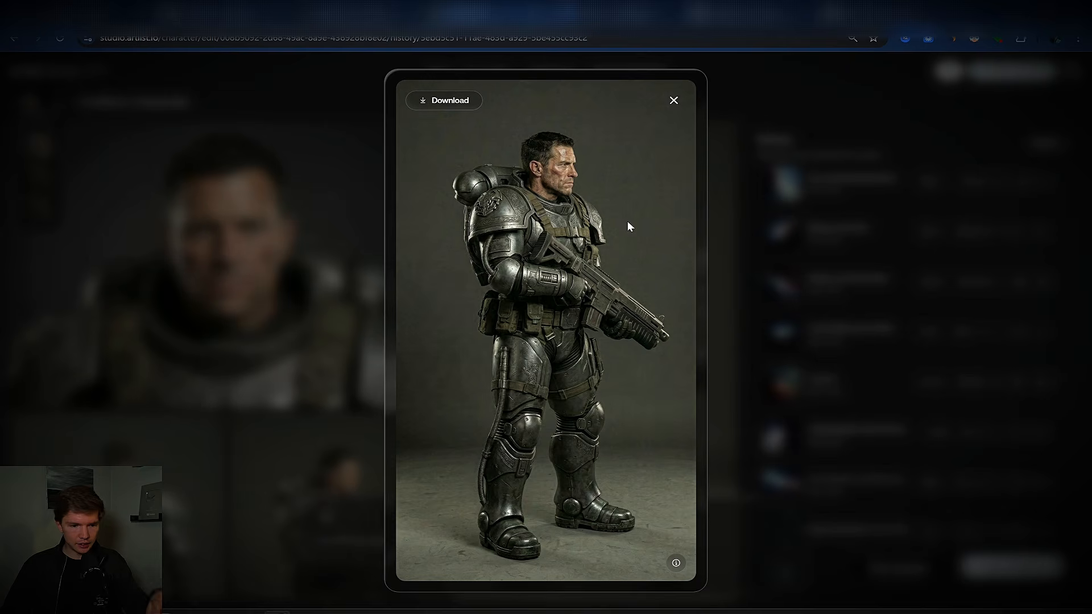
{"action": "left_click", "coordinate": [672, 102]}
{"action": "left_click", "coordinate": [310, 403]}
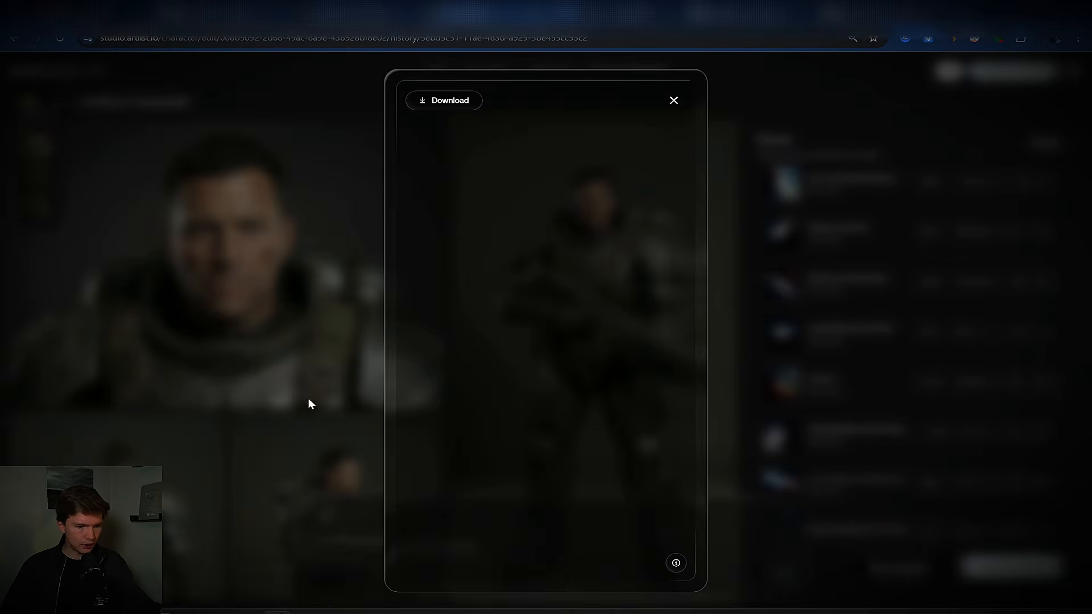
{"action": "left_click", "coordinate": [674, 102]}
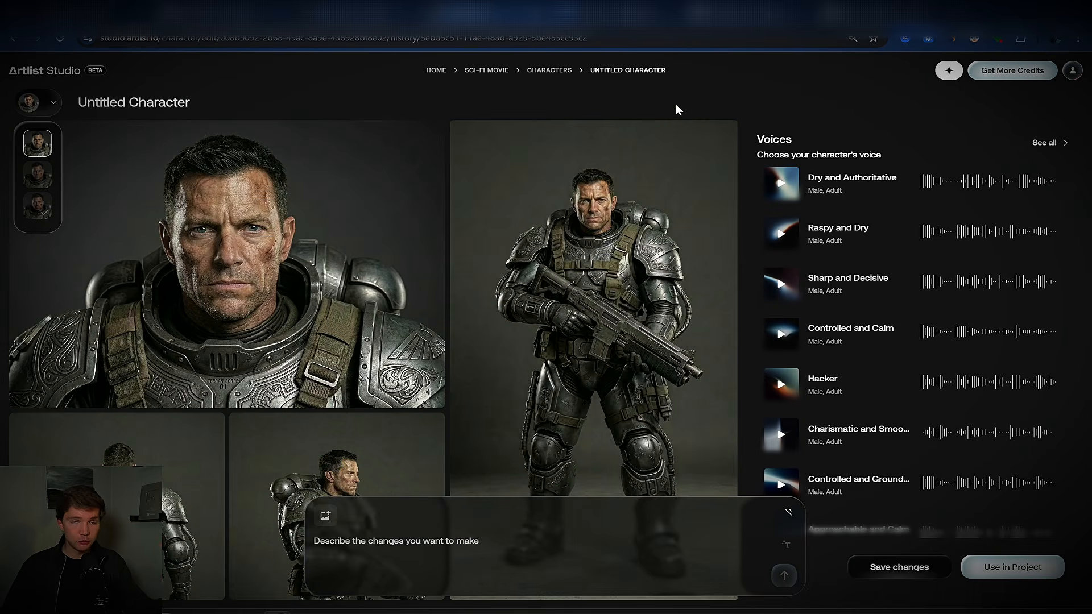
Step: Use the space marine in the project and rename it with a first name in the character library
{"action": "left_click", "coordinate": [1012, 567]}
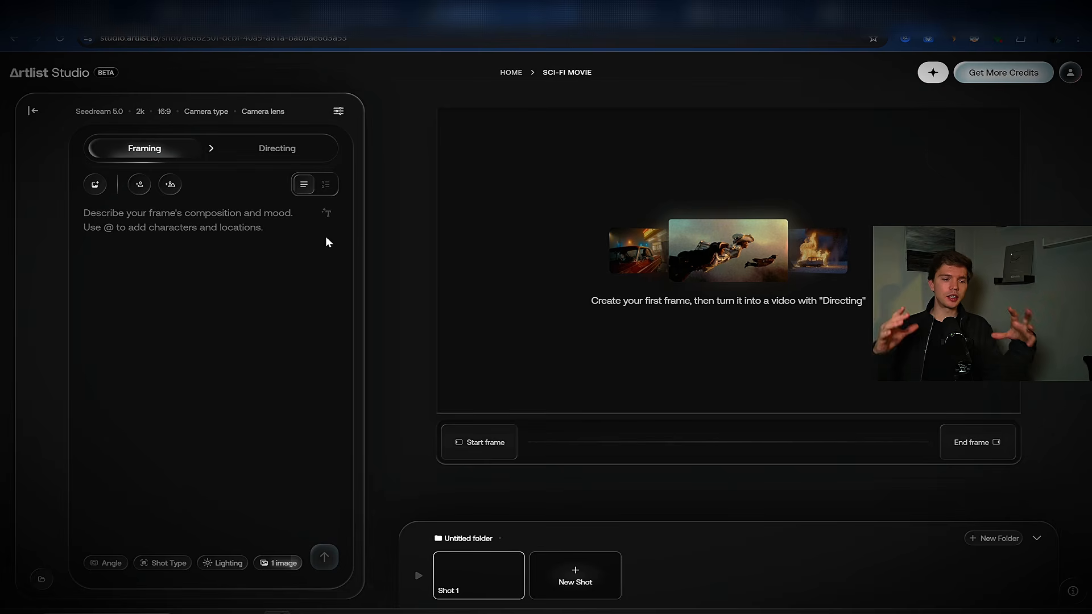
{"action": "key", "text": "ctrl+equal"}
{"action": "key", "text": "ctrl+equal"}
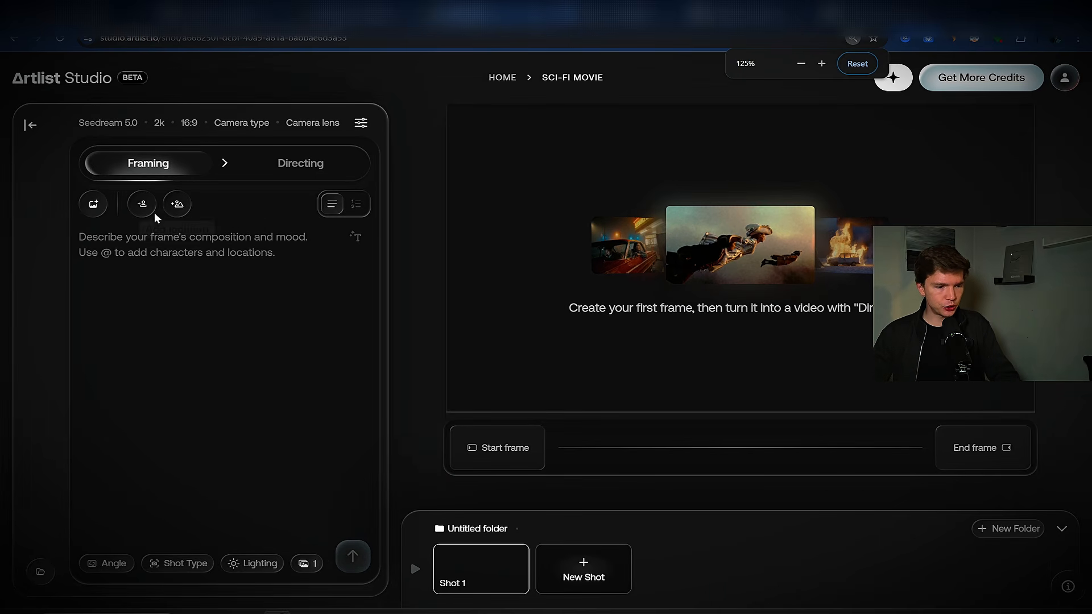
{"action": "left_click", "coordinate": [142, 204]}
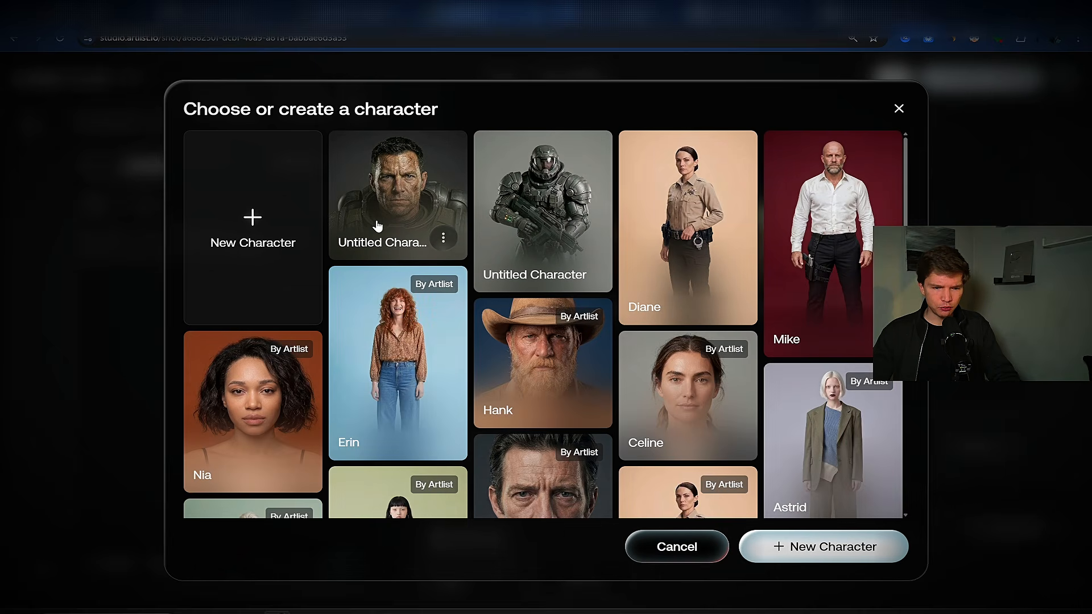
{"action": "left_click", "coordinate": [444, 238]}
{"action": "left_click", "coordinate": [396, 292]}
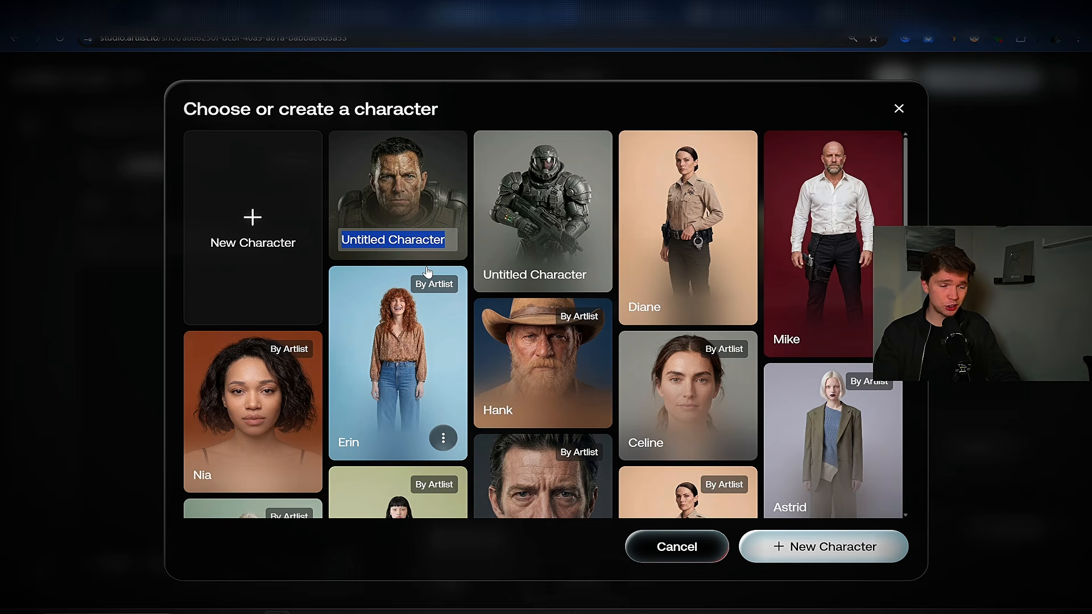
{"action": "type", "text": "Ben"}
{"action": "key", "text": "Return"}
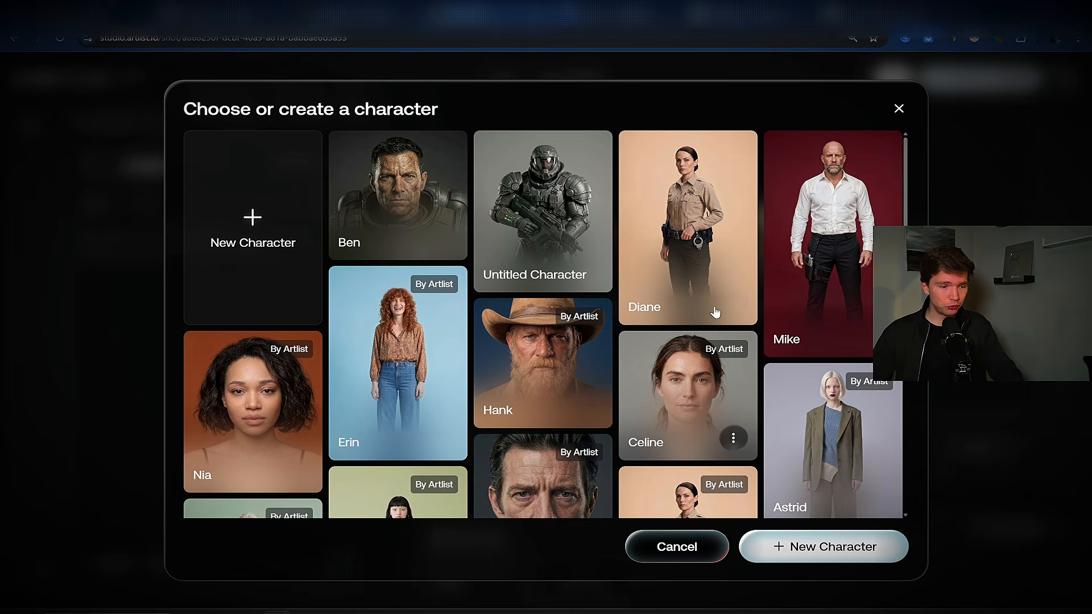
{"action": "left_click", "coordinate": [894, 110]}
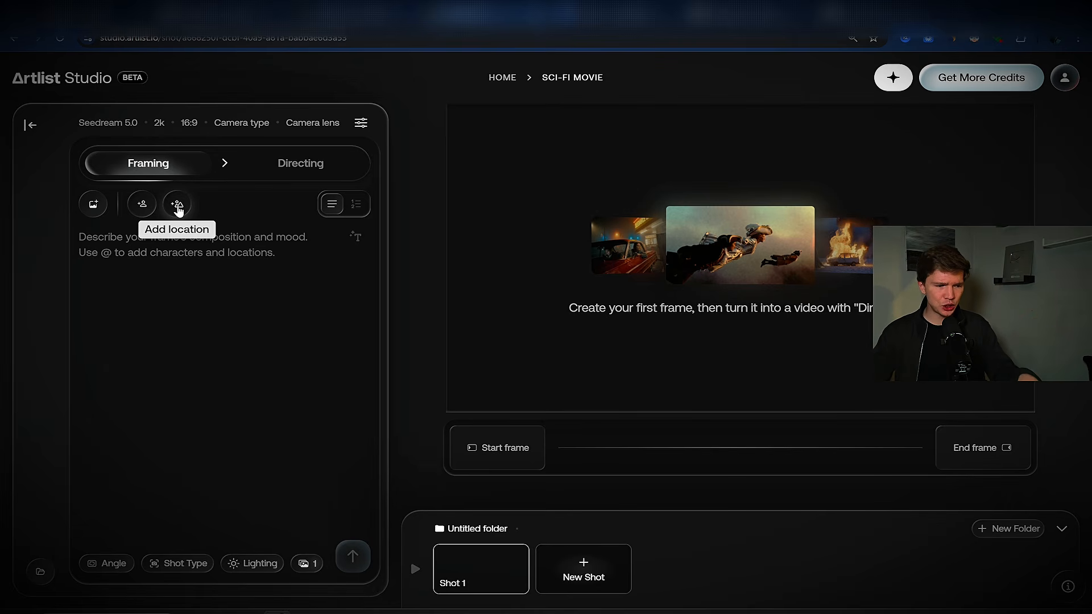
Step: Browse the ready-made locations in the location picker and open Teenager's Room for viewing and editing
{"action": "left_click", "coordinate": [181, 208]}
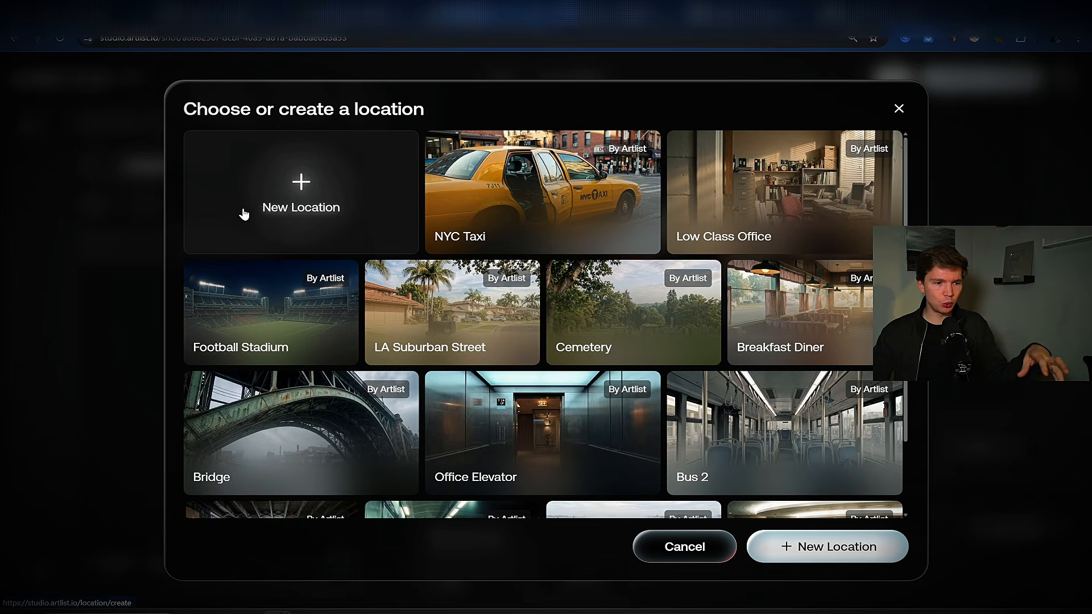
{"action": "scroll", "coordinate": [622, 316], "scroll_direction": "down", "scroll_amount": 3}
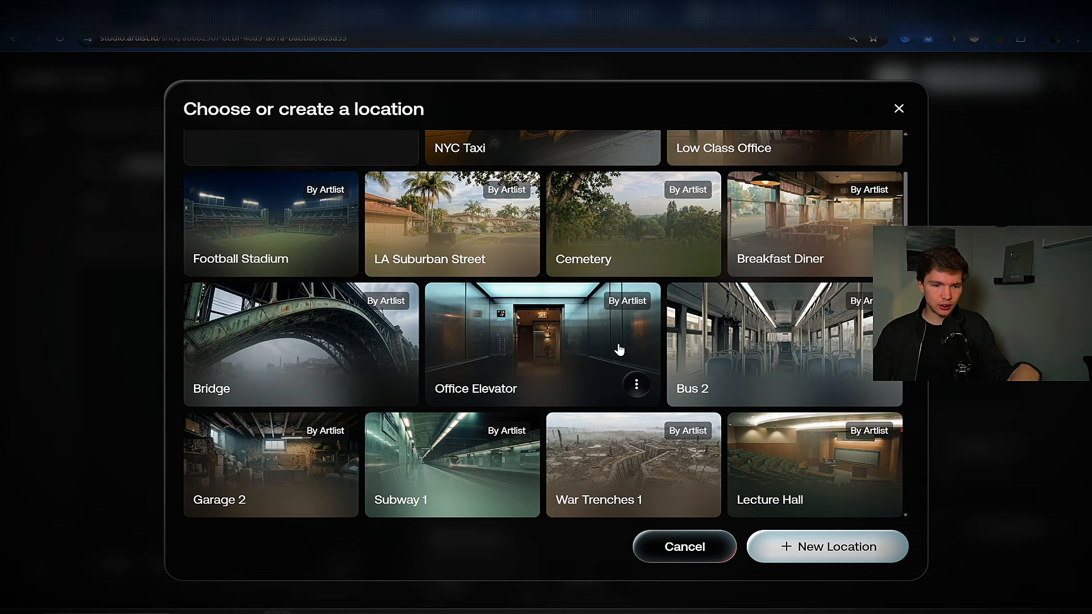
{"action": "scroll", "coordinate": [420, 371], "scroll_direction": "down", "scroll_amount": 15}
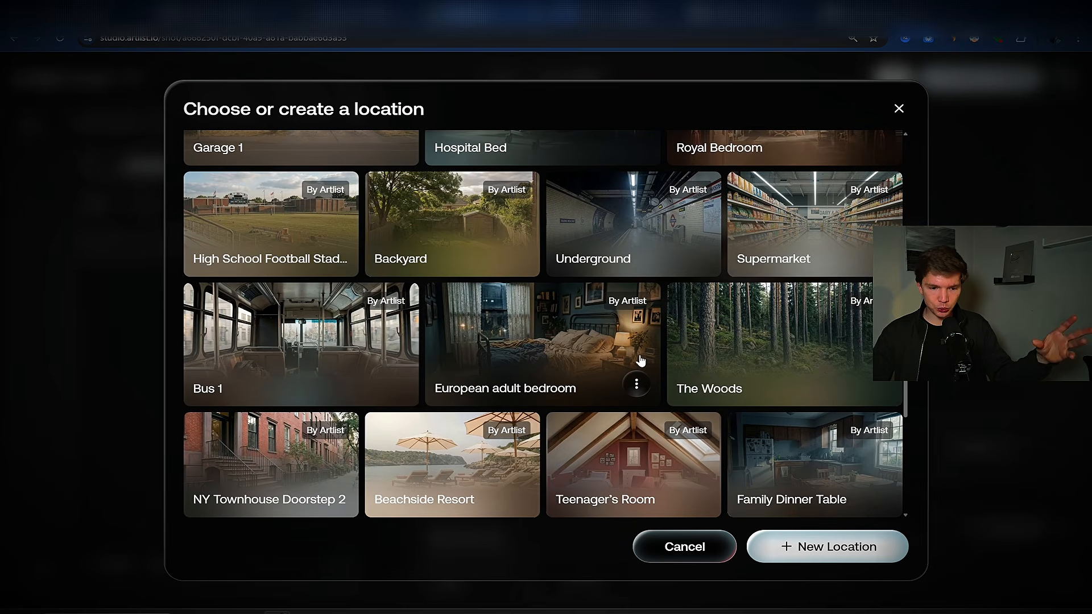
{"action": "scroll", "coordinate": [564, 386], "scroll_direction": "down", "scroll_amount": 2}
{"action": "left_click", "coordinate": [699, 436]}
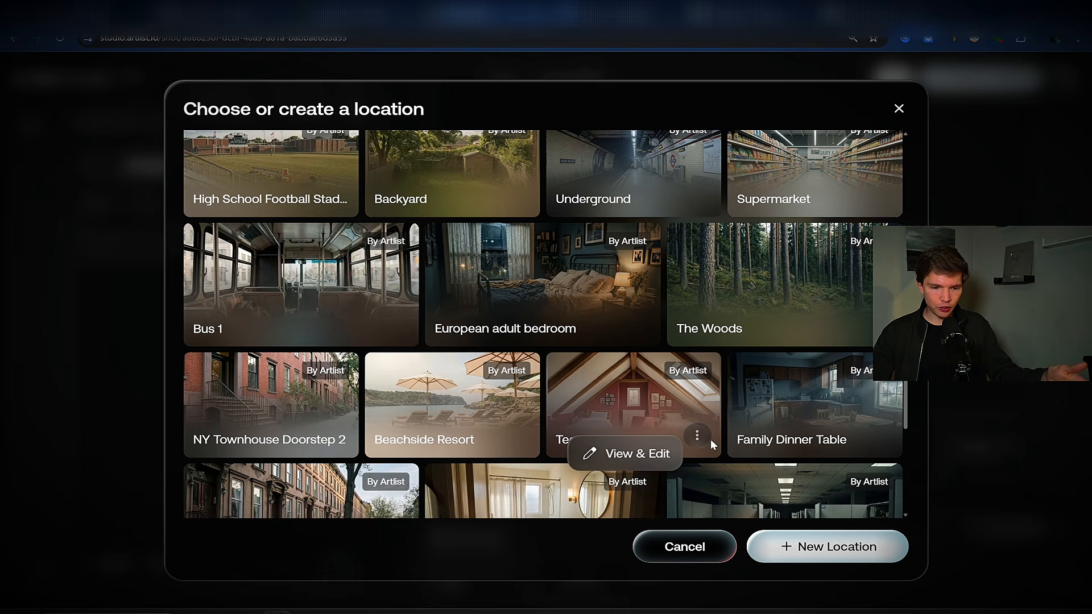
{"action": "left_click", "coordinate": [626, 453]}
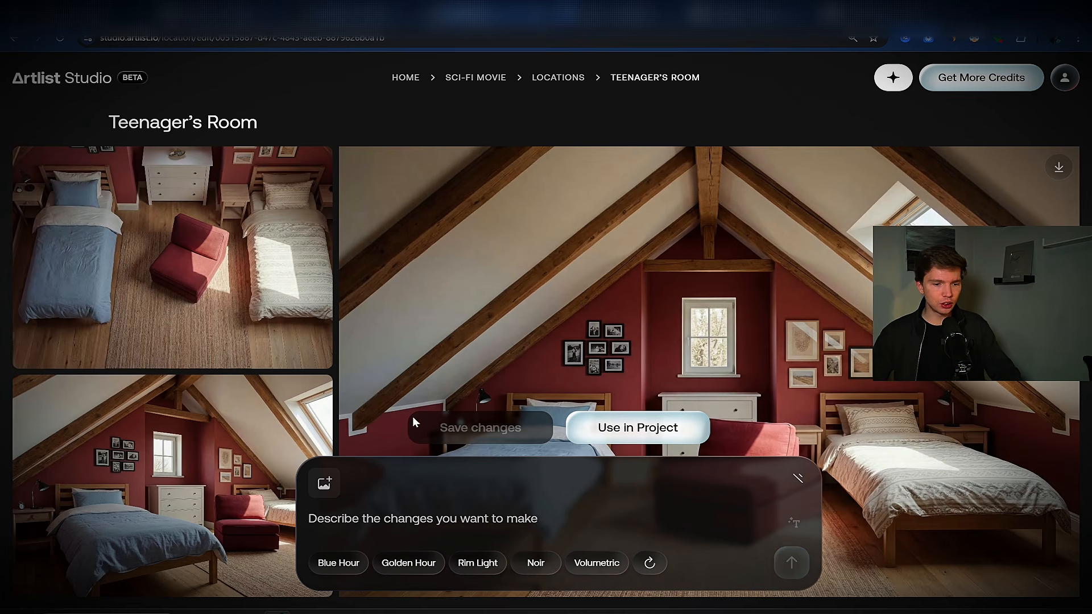
Step: Prompt "change the lighting and setting to night time" for Teenager's Room, enhance the prompt and generate the edited version
{"action": "left_click", "coordinate": [398, 518]}
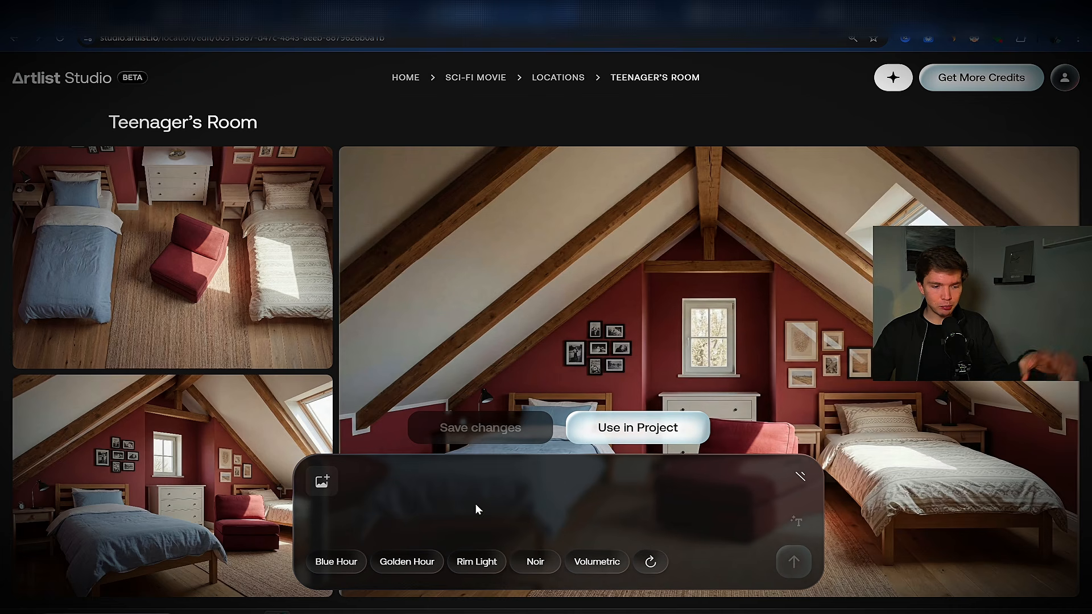
{"action": "type", "text": "change the lighting and setting to night time"}
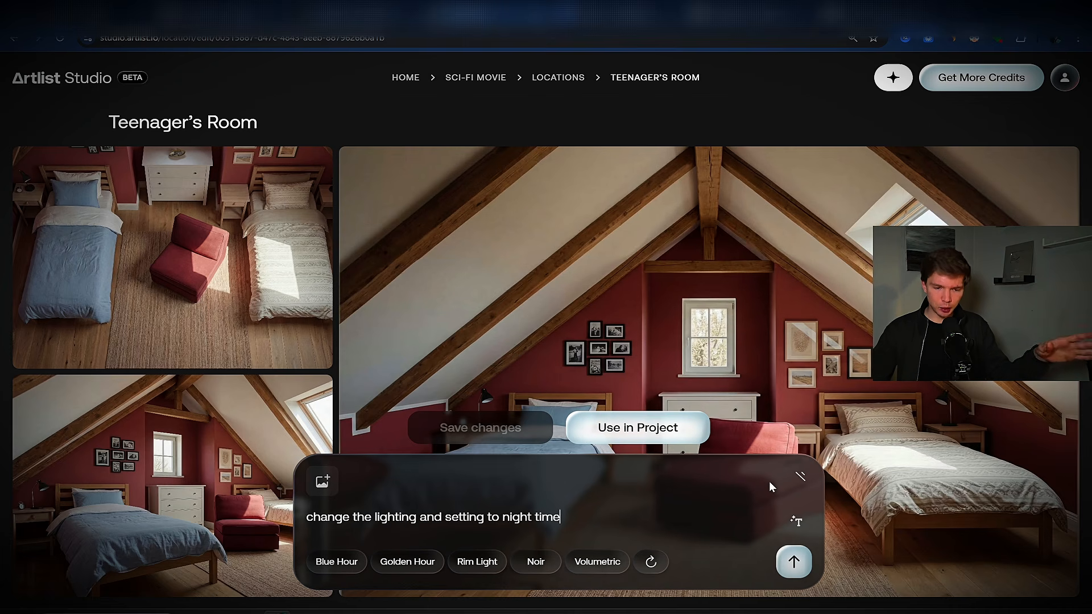
{"action": "left_click_drag", "start_coordinate": [320, 517], "coordinate": [541, 516]}
{"action": "left_click", "coordinate": [796, 521]}
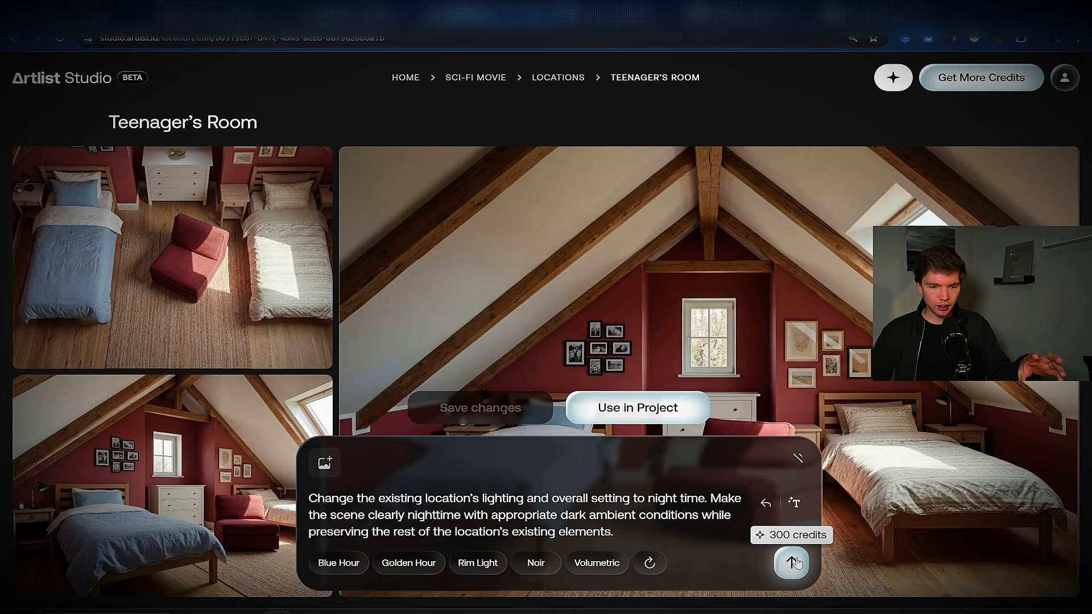
{"action": "left_click", "coordinate": [796, 563]}
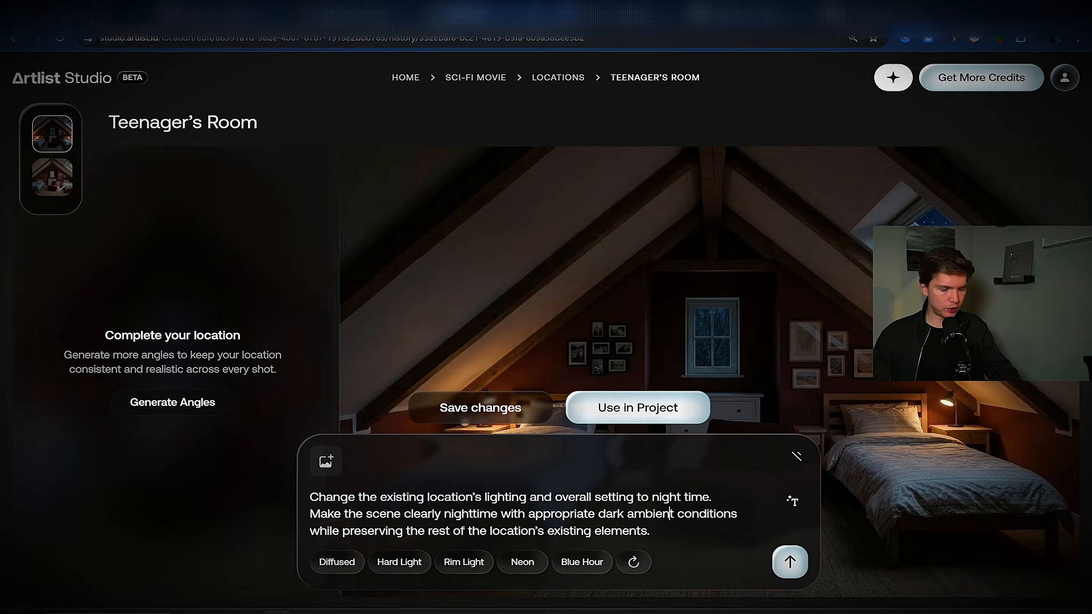
Step: Clear the edit prompt and inspect the generated night version of the room at full size
{"action": "key", "text": "ctrl+a"}
{"action": "key", "text": "BackSpace"}
{"action": "left_click", "coordinate": [800, 452]}
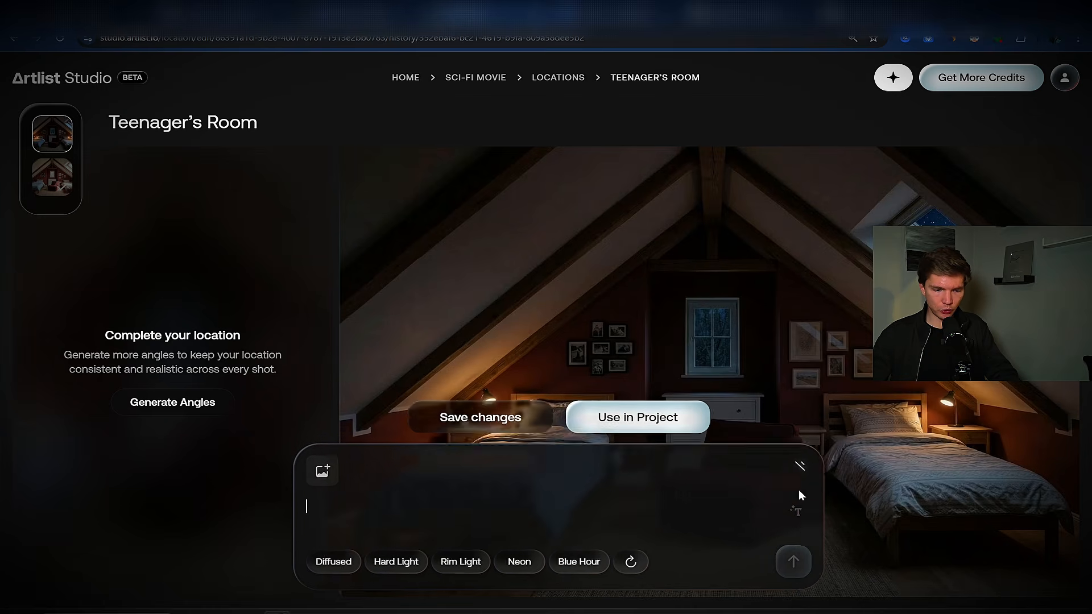
{"action": "left_click", "coordinate": [820, 337]}
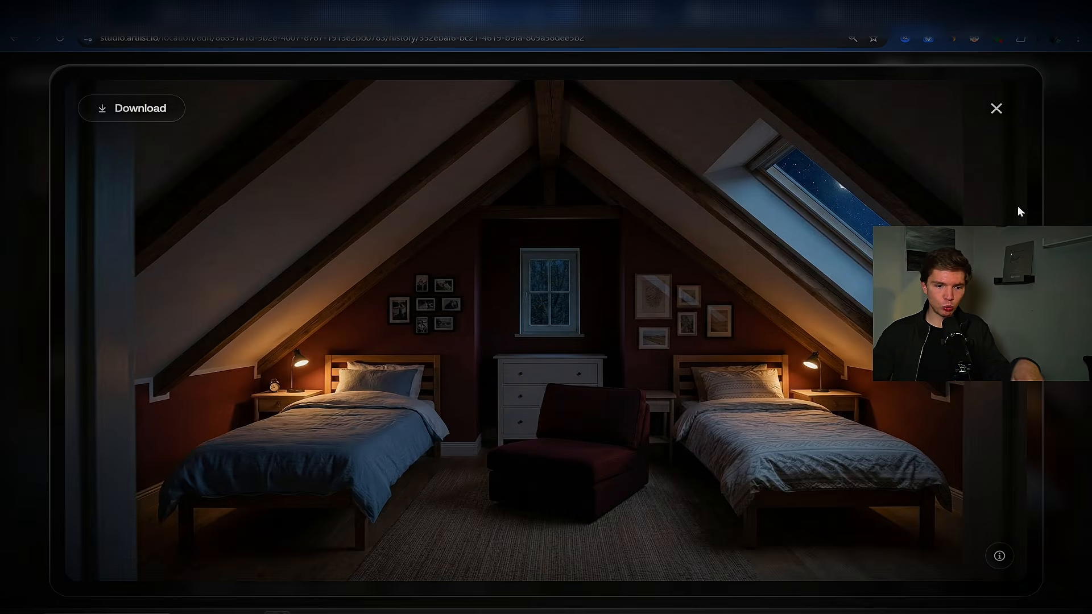
{"action": "left_click", "coordinate": [996, 108]}
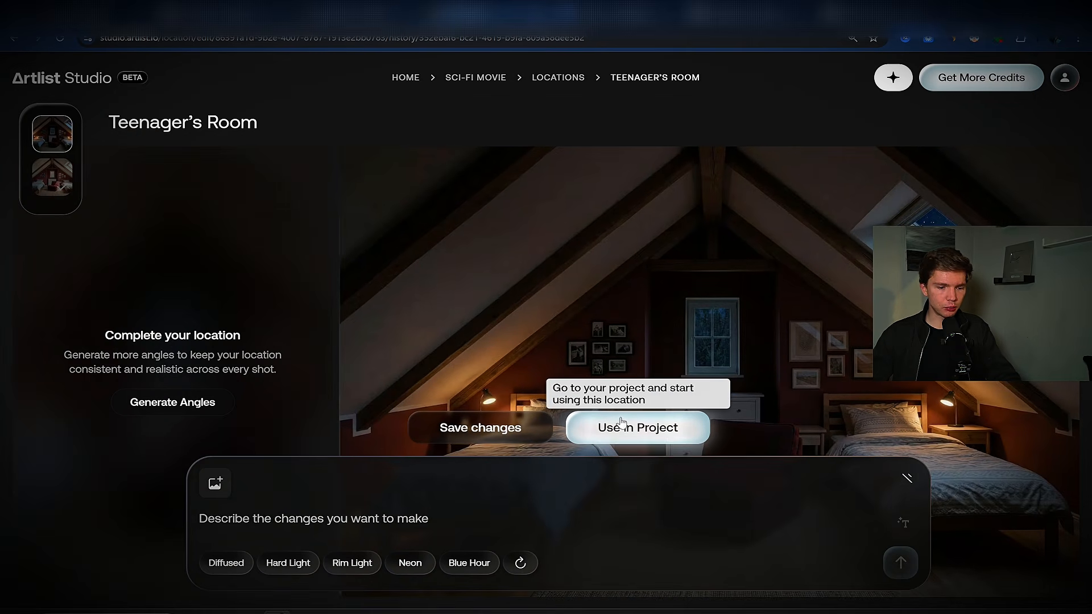
Step: Save the night version as the default of Teenager's Room and compare it with the original daytime version
{"action": "left_click", "coordinate": [514, 425]}
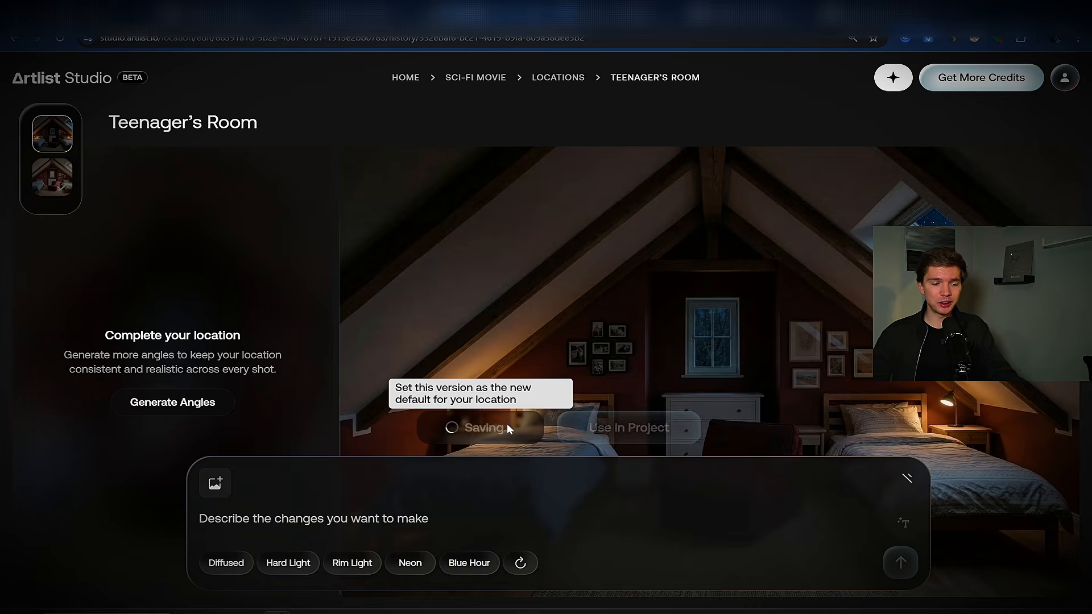
{"action": "left_click", "coordinate": [62, 187]}
{"action": "left_click", "coordinate": [52, 135]}
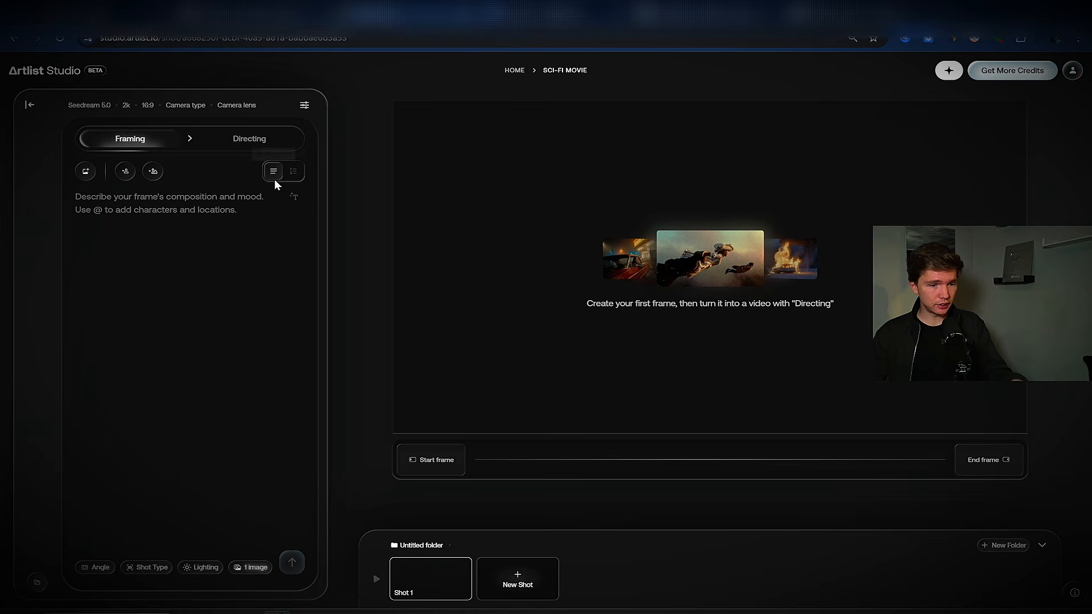
Step: Start a new location from the location picker and describe it as "An abandoned alien outpost on a rocky desert planet at sunset."
{"action": "left_click", "coordinate": [154, 173]}
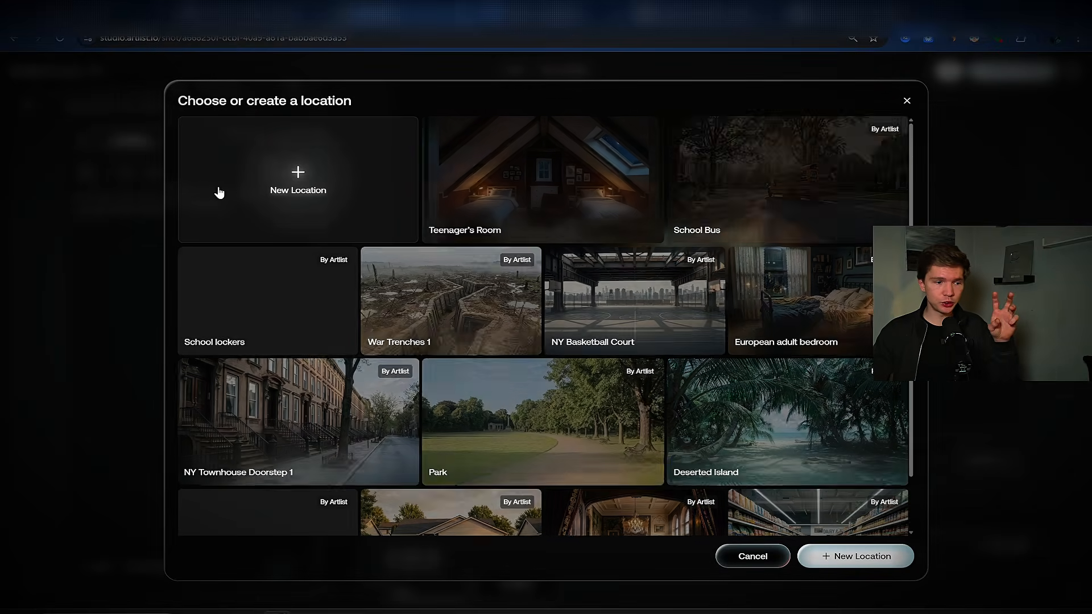
{"action": "left_click", "coordinate": [310, 181]}
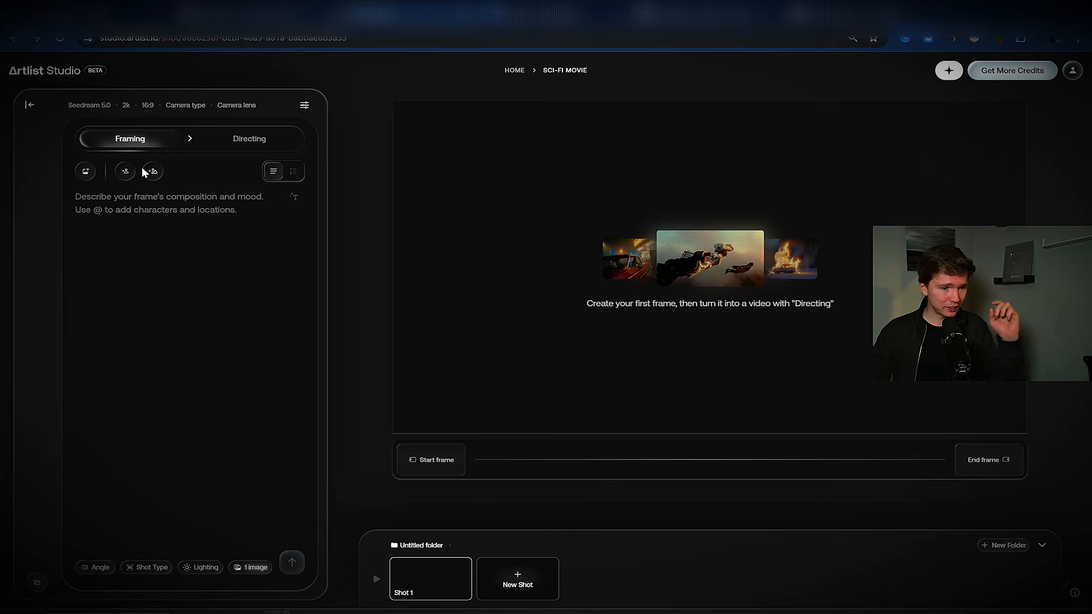
{"action": "left_click", "coordinate": [151, 173]}
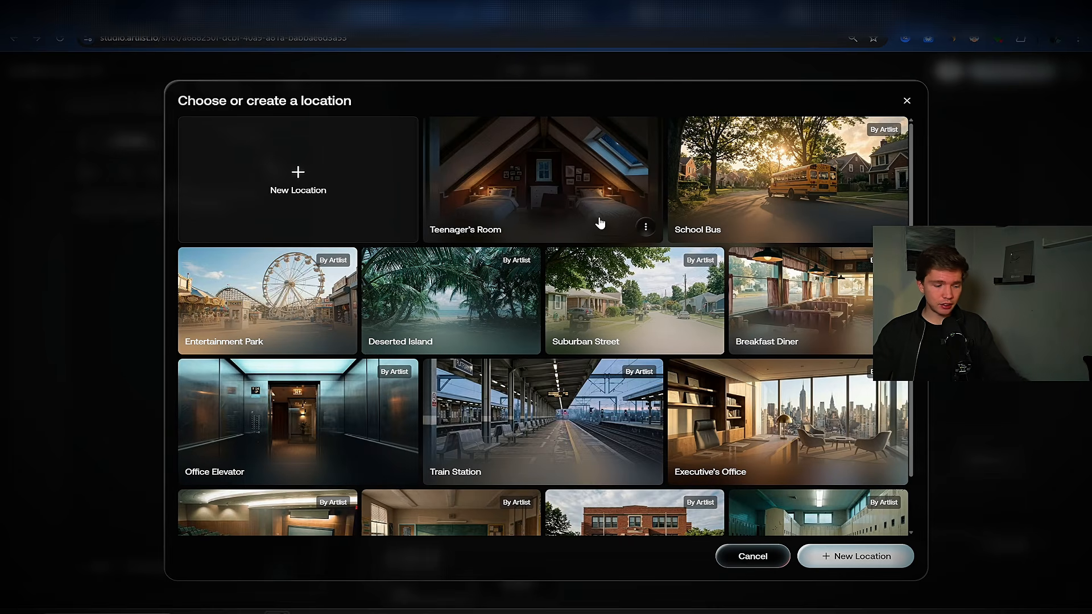
{"action": "key", "text": "ctrl+plus"}
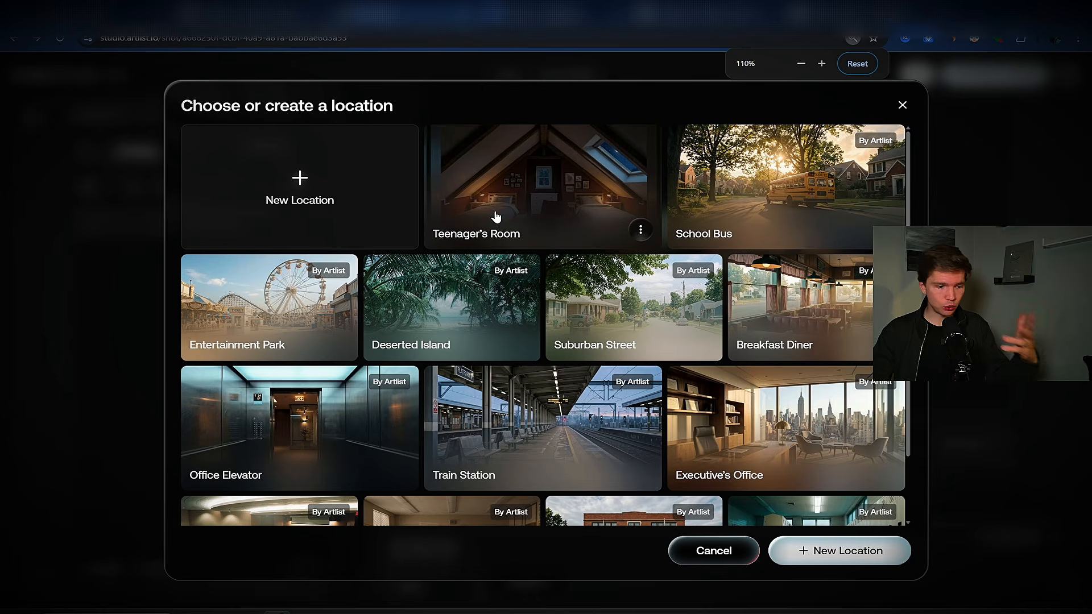
{"action": "left_click", "coordinate": [343, 160]}
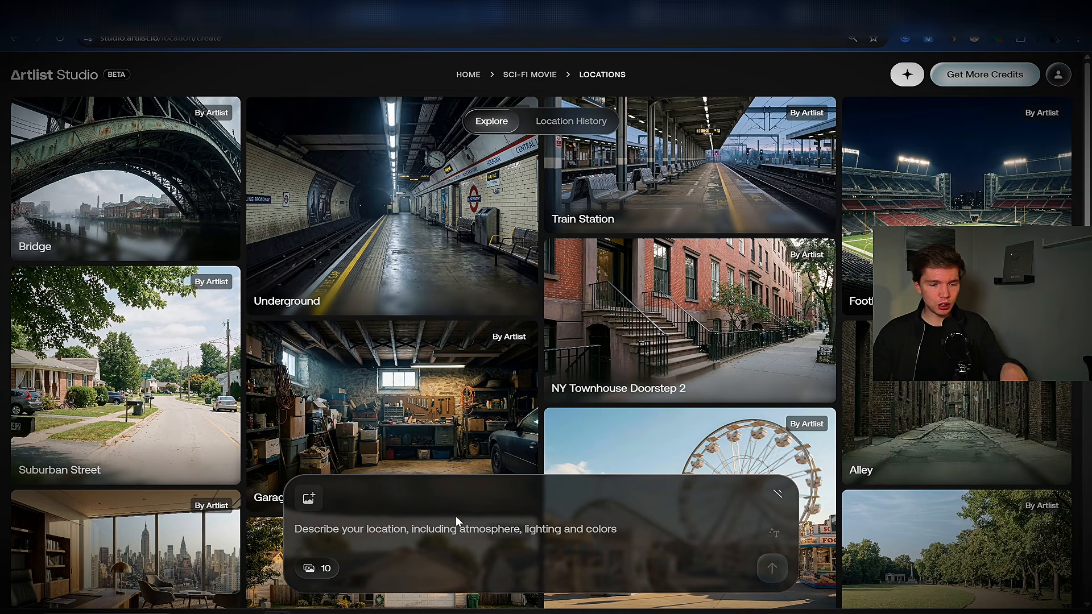
{"action": "left_click", "coordinate": [458, 522]}
{"action": "type", "text": "An abandoned alien outpost on a rocky desert planet at sunset."}
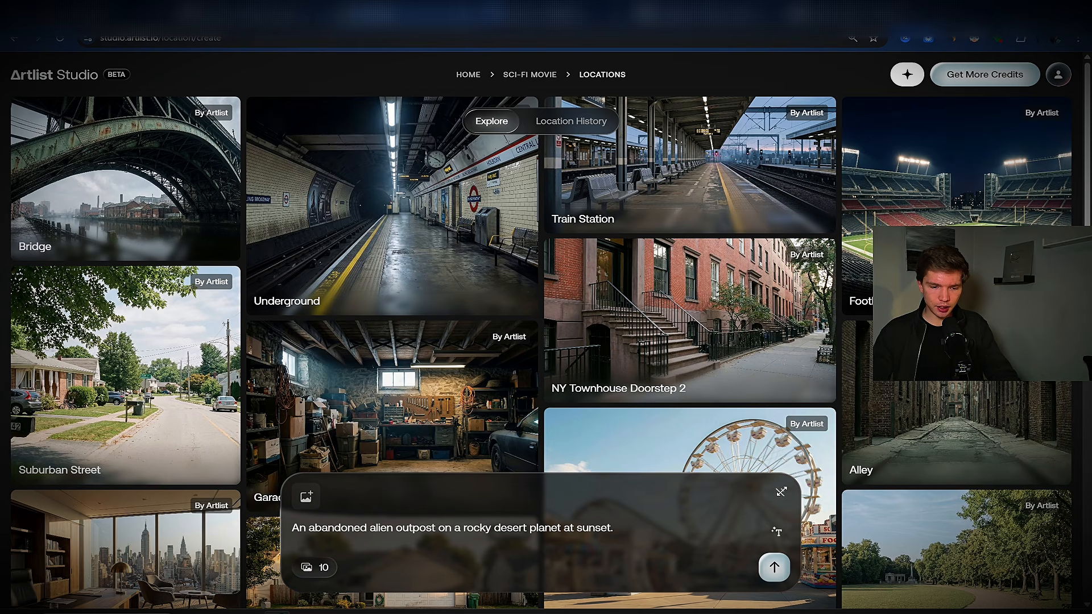
Step: Expand the prompt box, enhance the alien outpost prompt automatically and generate 10 location images from it
{"action": "left_click", "coordinate": [781, 491]}
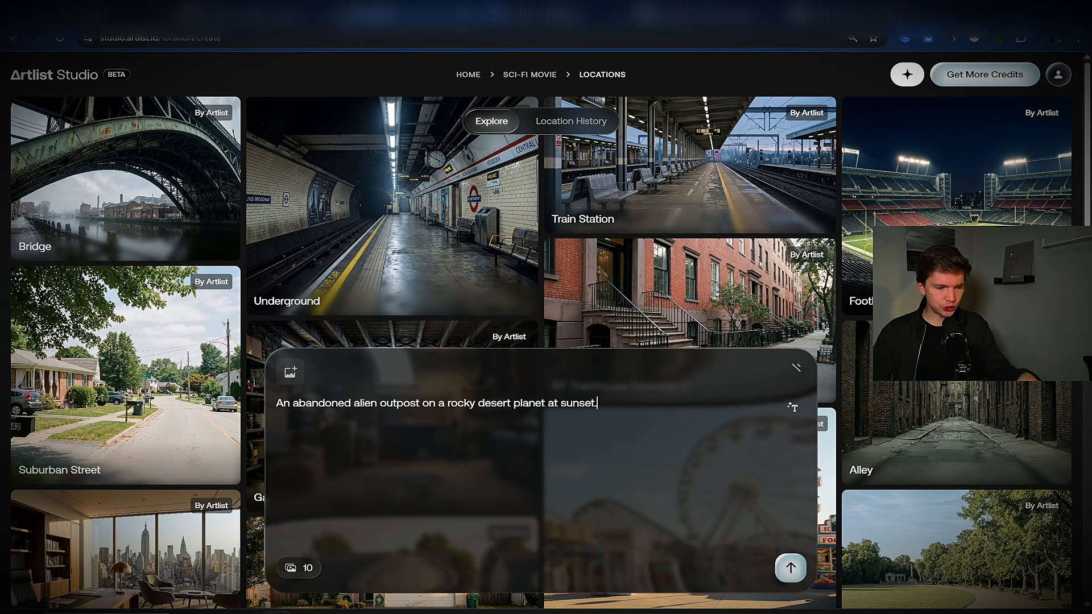
{"action": "left_click_drag", "start_coordinate": [283, 403], "coordinate": [364, 403]}
{"action": "left_click_drag", "start_coordinate": [510, 402], "coordinate": [561, 403]}
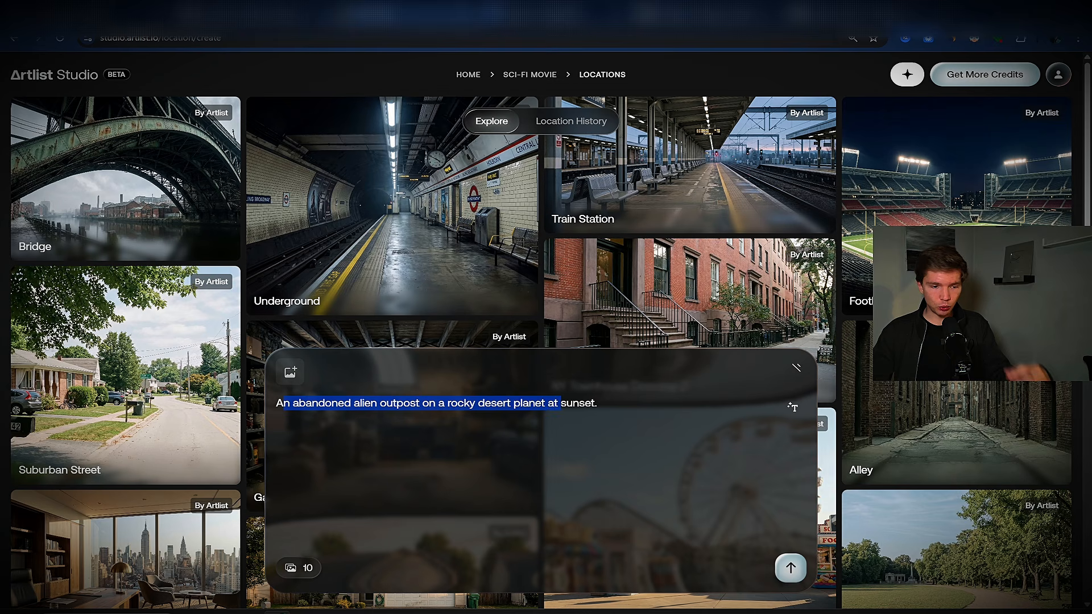
{"action": "left_click", "coordinate": [792, 407]}
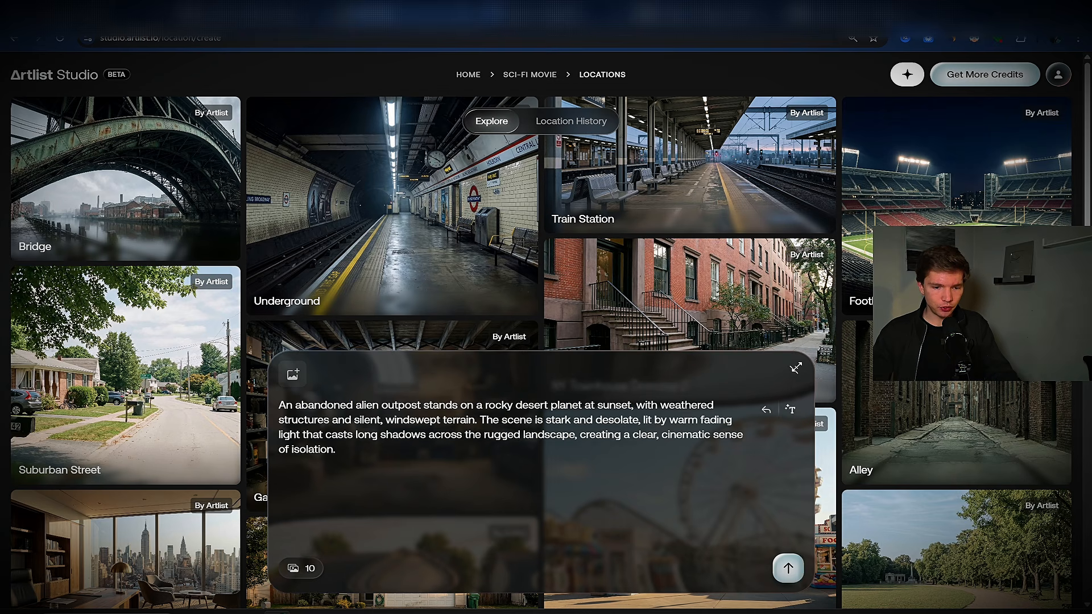
{"action": "scroll", "coordinate": [664, 321], "scroll_direction": "down", "scroll_amount": 10}
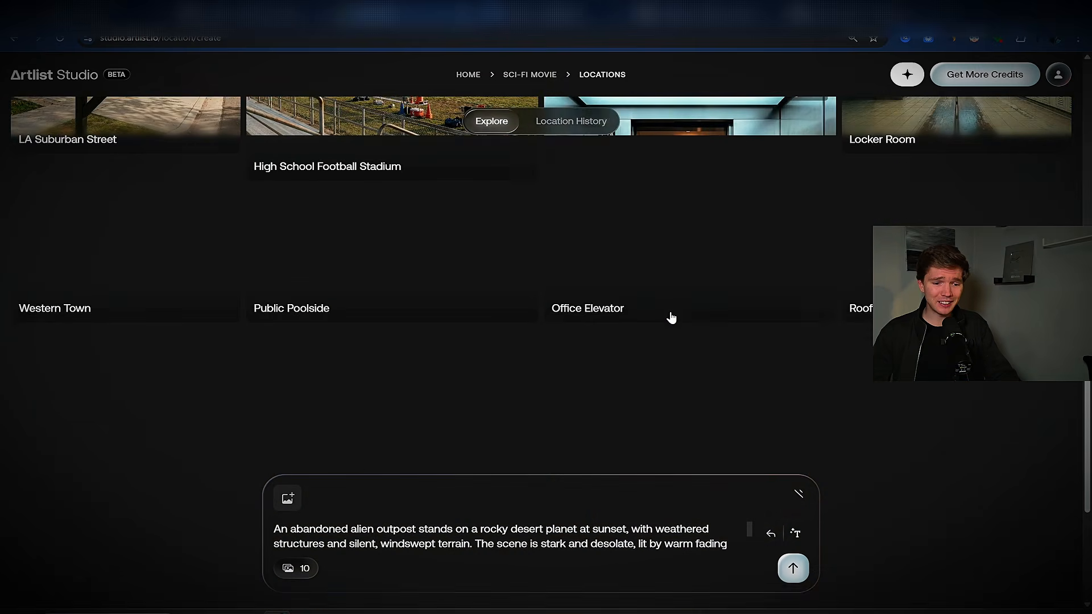
{"action": "scroll", "coordinate": [666, 320], "scroll_direction": "down", "scroll_amount": 10}
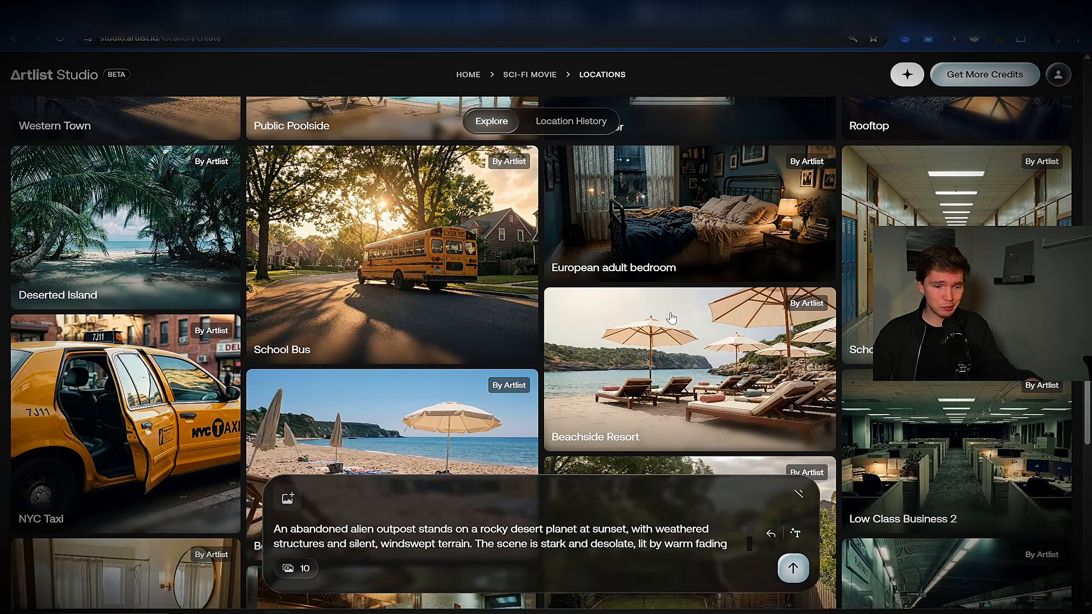
{"action": "scroll", "coordinate": [675, 316], "scroll_direction": "down", "scroll_amount": 10}
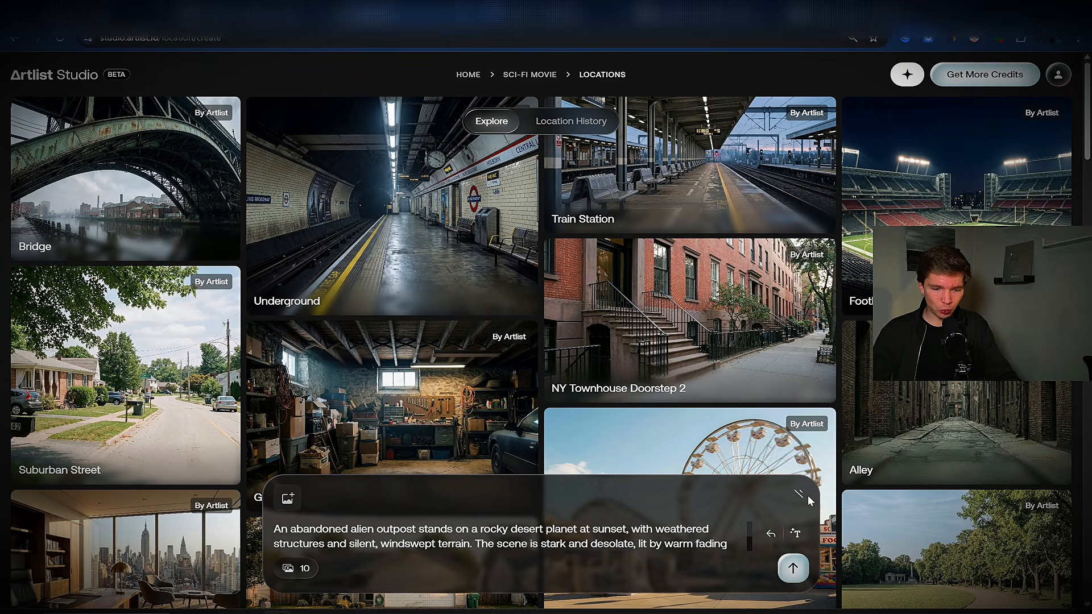
{"action": "left_click", "coordinate": [792, 570]}
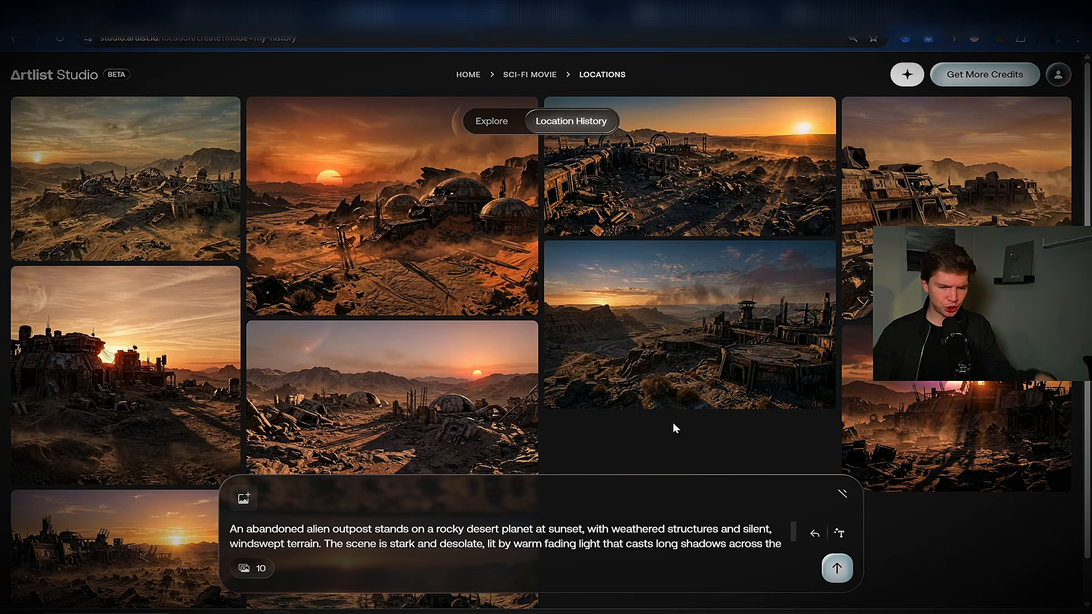
Step: Review the generated outpost images and preview the one with the blue sky and round landing platforms at full size
{"action": "scroll", "coordinate": [673, 422], "scroll_direction": "down", "scroll_amount": 1}
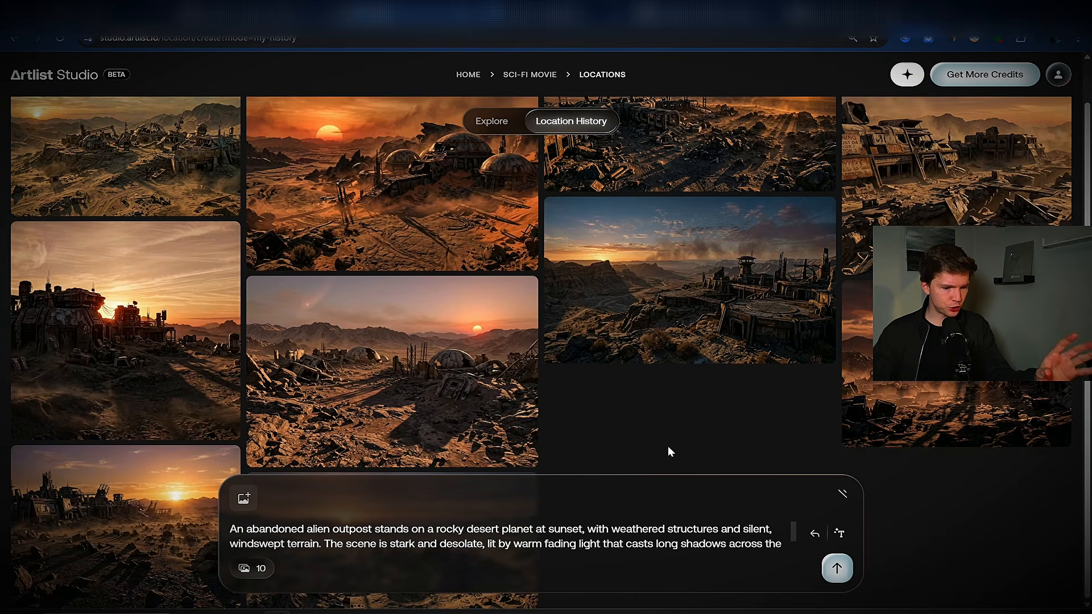
{"action": "scroll", "coordinate": [671, 446], "scroll_direction": "up", "scroll_amount": 1}
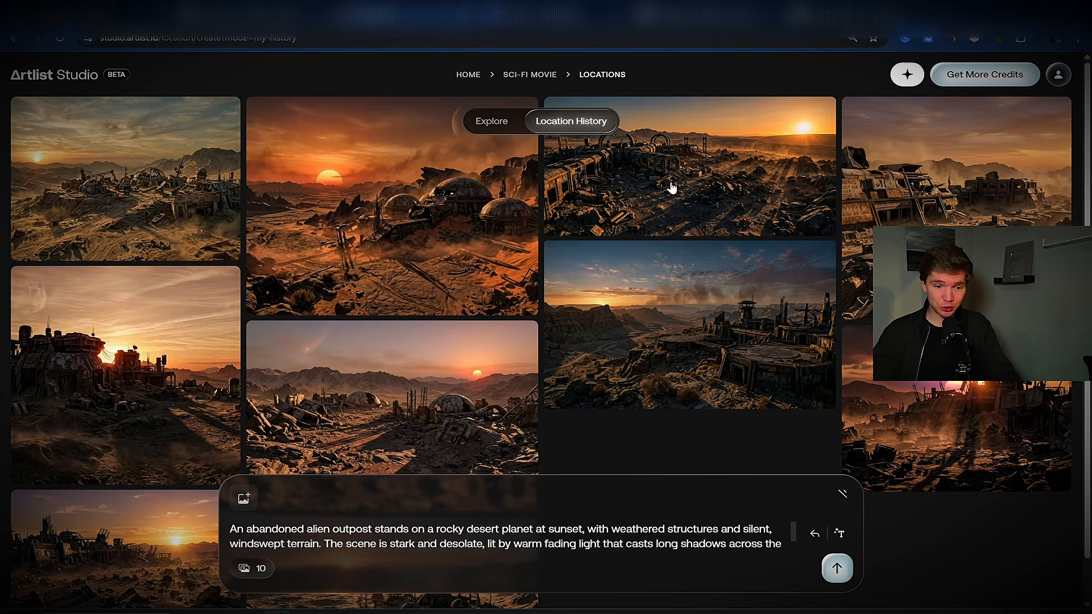
{"action": "mouse_move", "coordinate": [738, 223]}
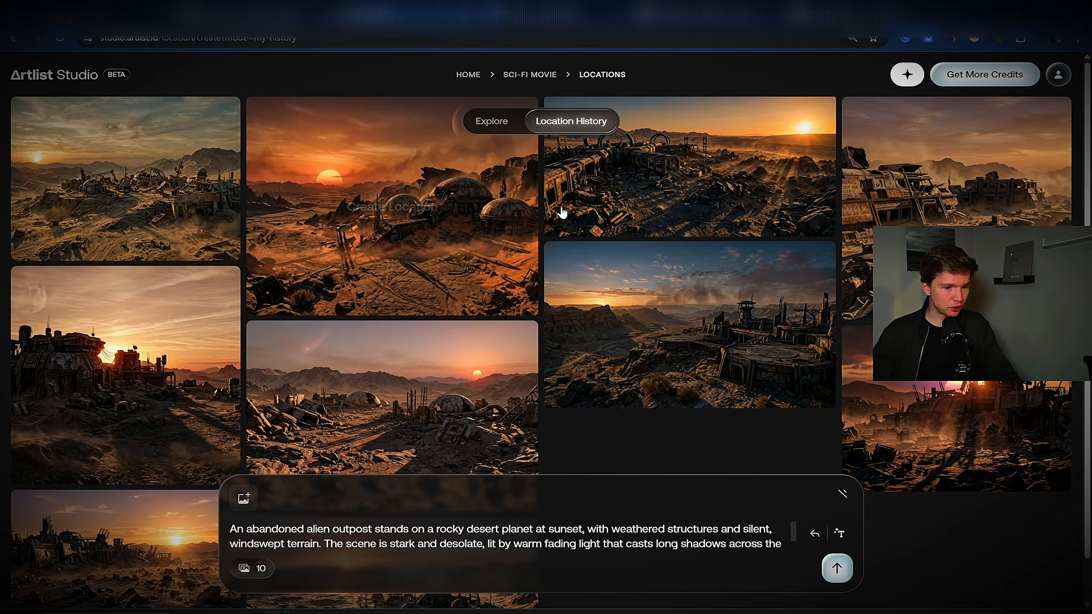
{"action": "mouse_move", "coordinate": [762, 304]}
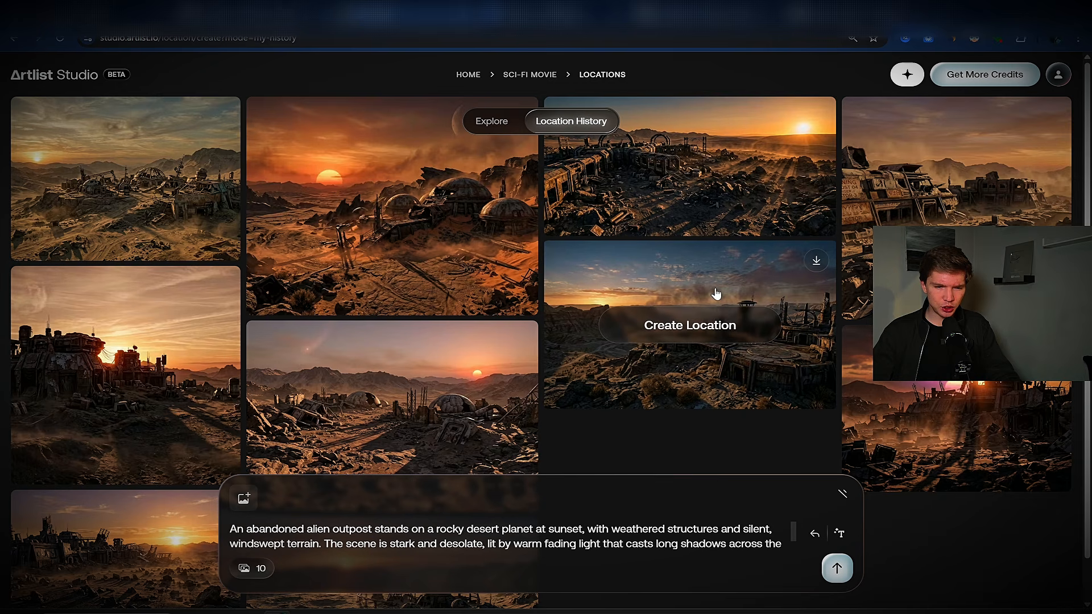
{"action": "left_click", "coordinate": [767, 261]}
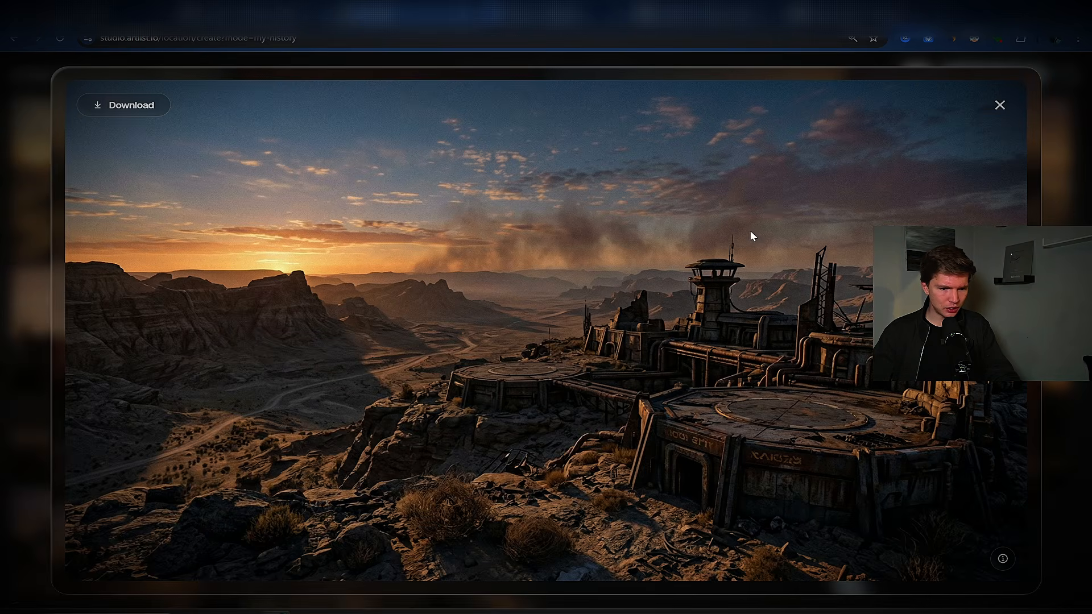
{"action": "left_click", "coordinate": [999, 107]}
Step: Create a location from the outpost image with round landing platforms and generate more angles for it
{"action": "left_click", "coordinate": [717, 320]}
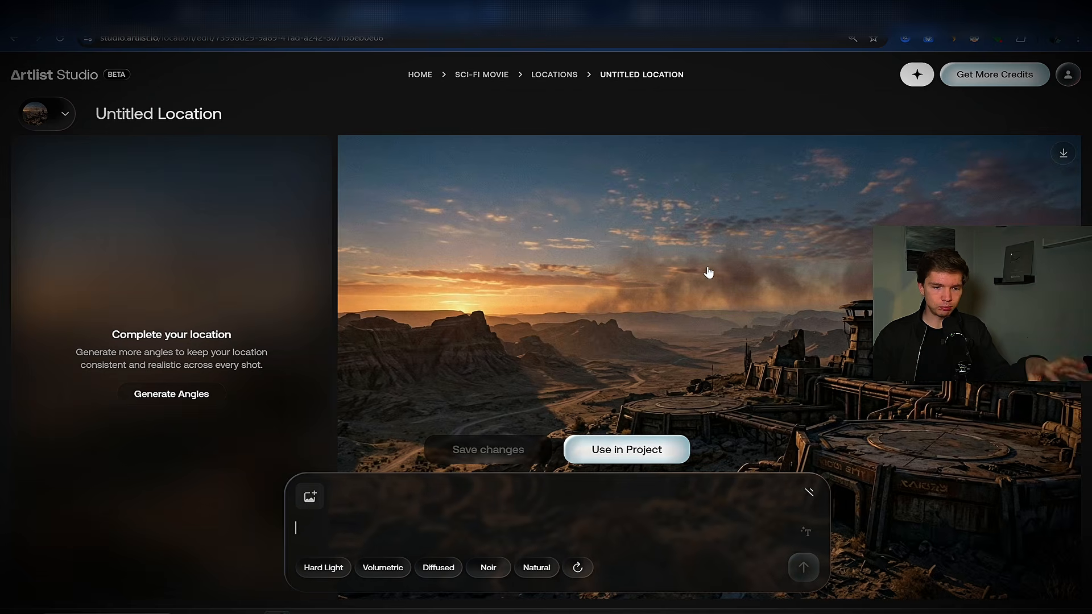
{"action": "left_click", "coordinate": [163, 395]}
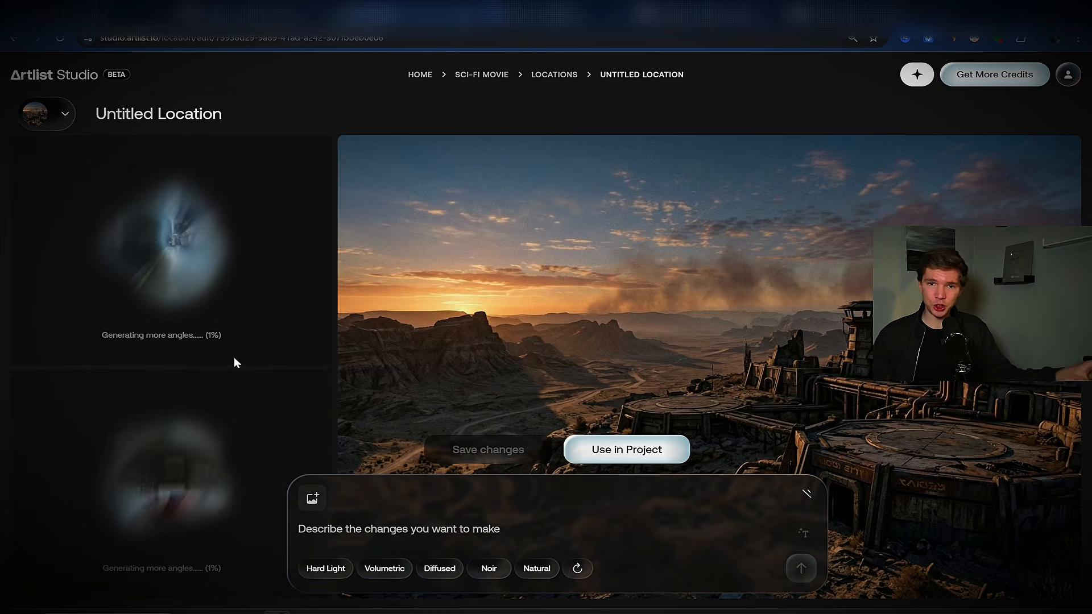
{"action": "key", "text": "ctrl+minus"}
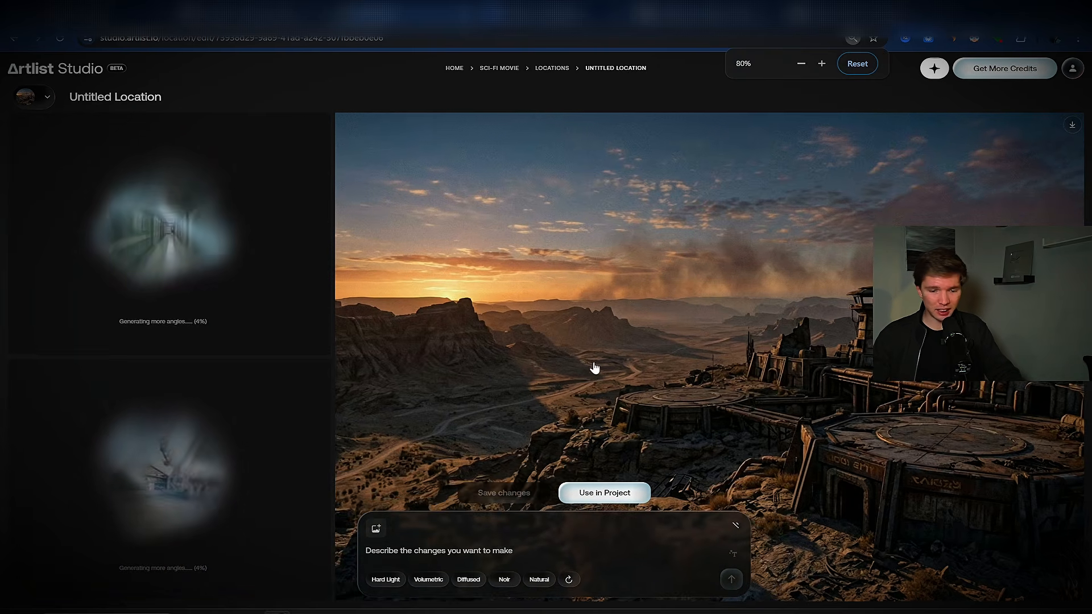
Step: Preview the outpost image at full size, name the location "Desert" and use it in the project
{"action": "left_click", "coordinate": [592, 365]}
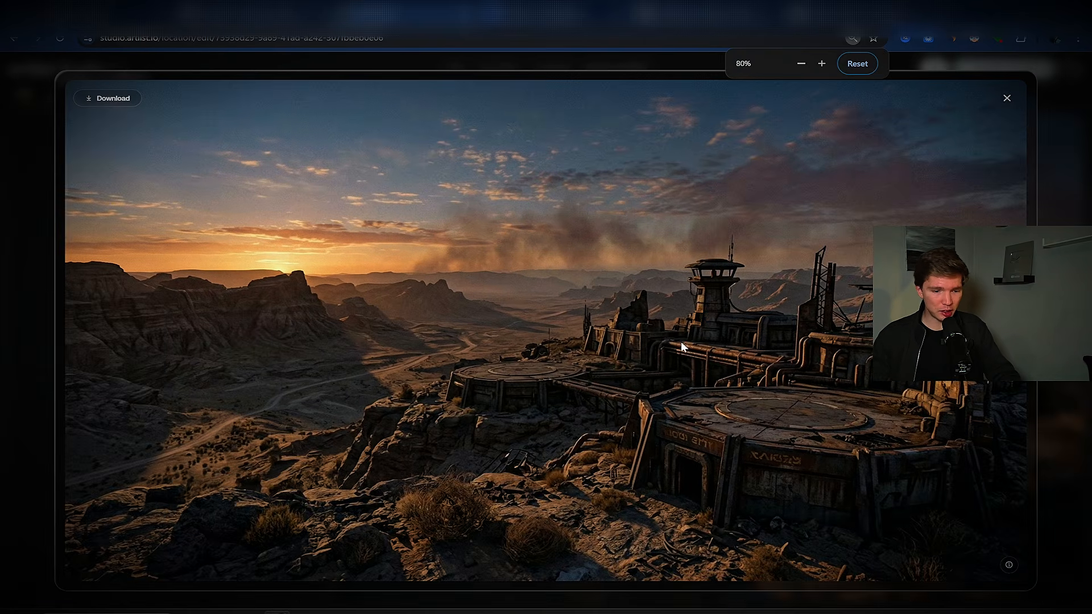
{"action": "left_click", "coordinate": [1007, 100]}
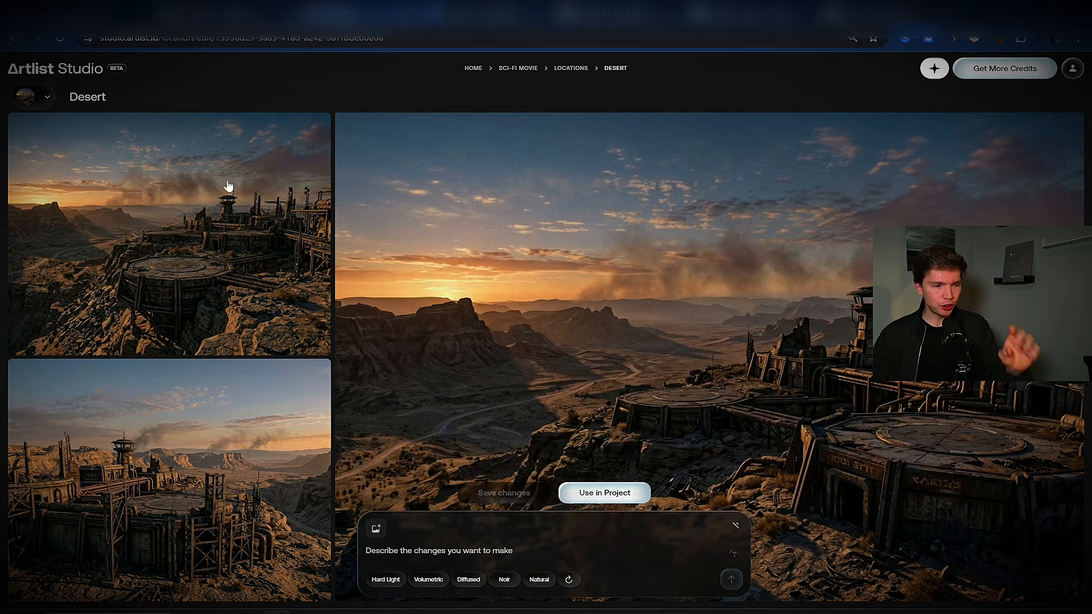
{"action": "left_click", "coordinate": [137, 99]}
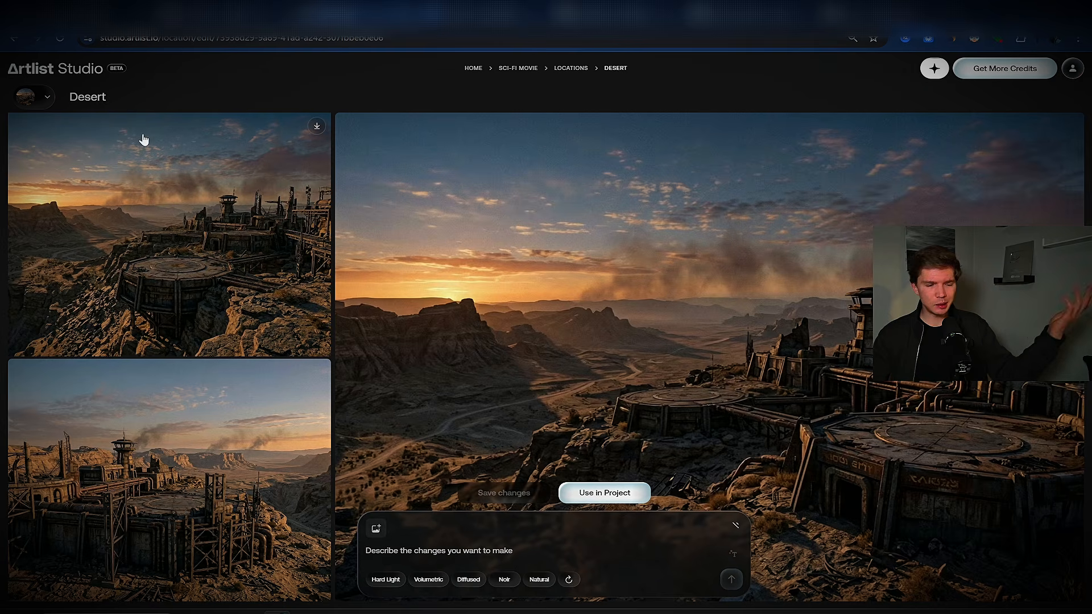
{"action": "left_click", "coordinate": [597, 494]}
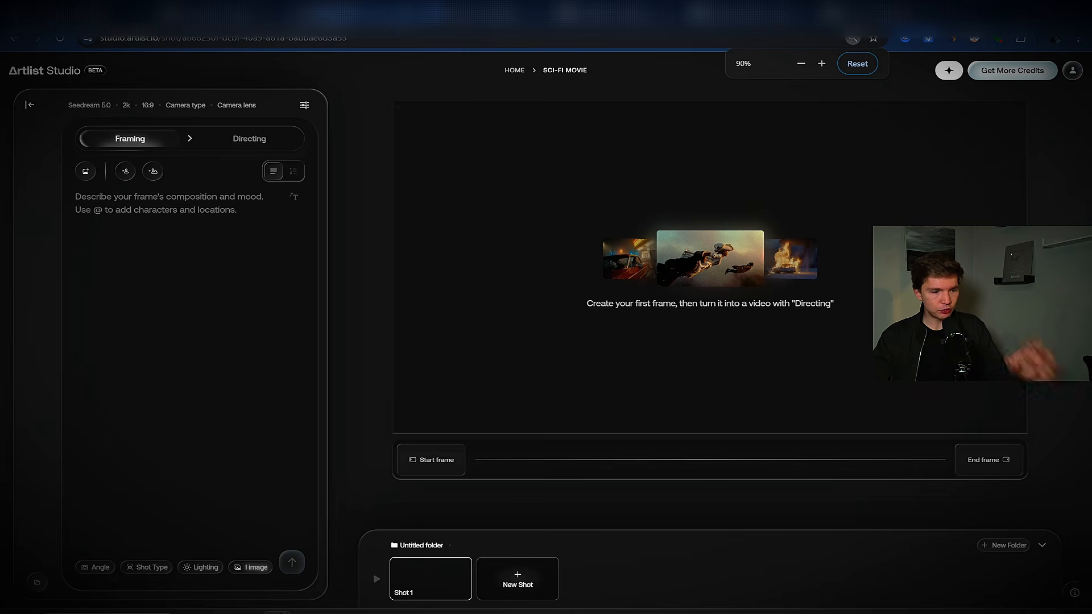
Step: Add the character Ben and the Desert location to the frame prompt from their libraries
{"action": "left_click", "coordinate": [125, 171]}
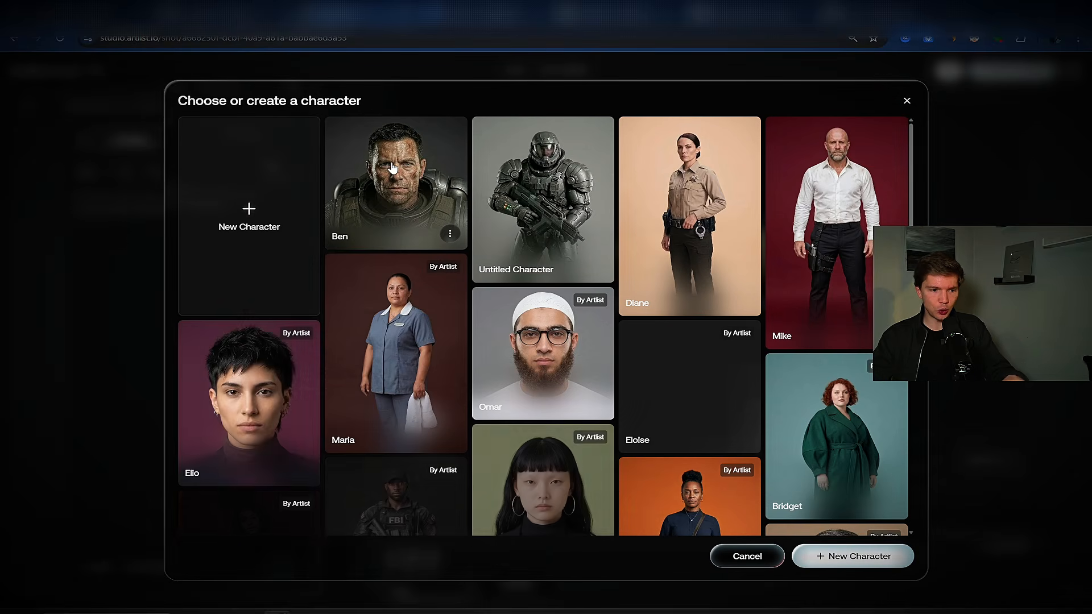
{"action": "left_click", "coordinate": [371, 180]}
{"action": "left_click", "coordinate": [848, 562]}
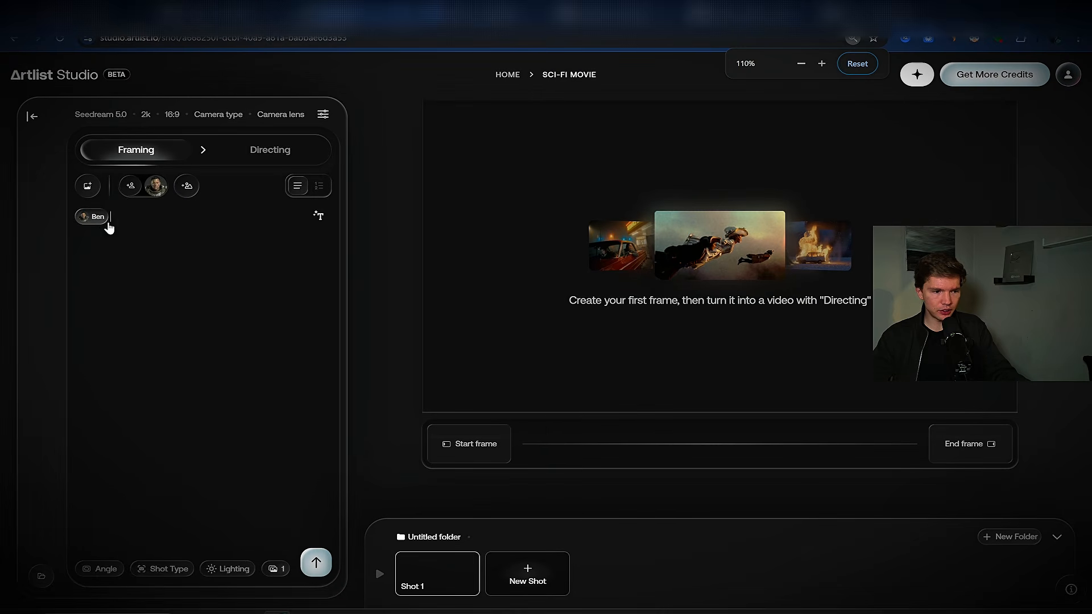
{"action": "key", "text": "ctrl+plus"}
{"action": "left_click", "coordinate": [206, 203]}
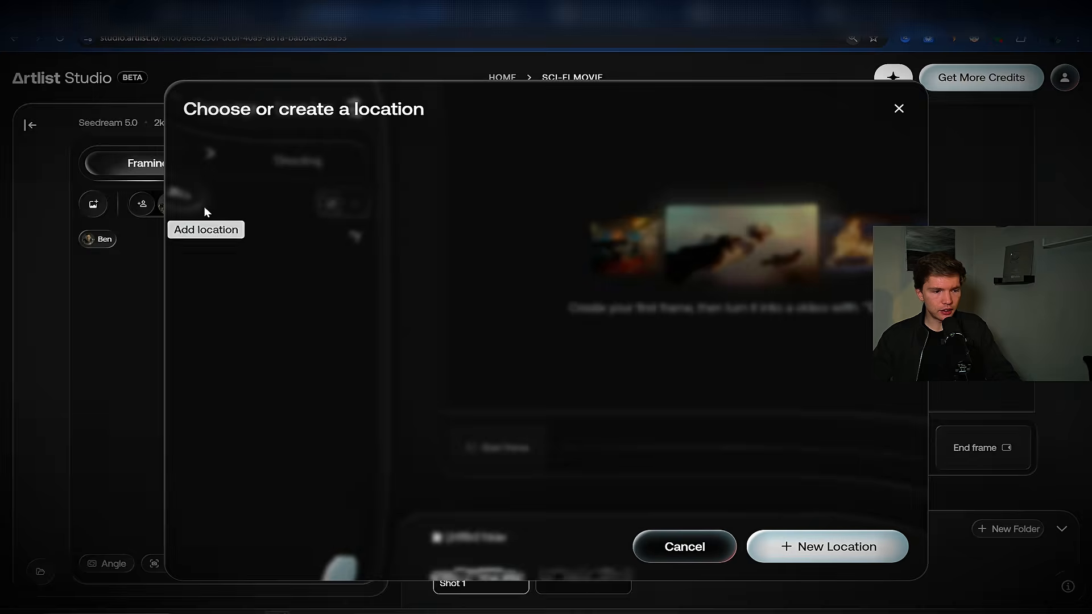
{"action": "left_click", "coordinate": [618, 242]}
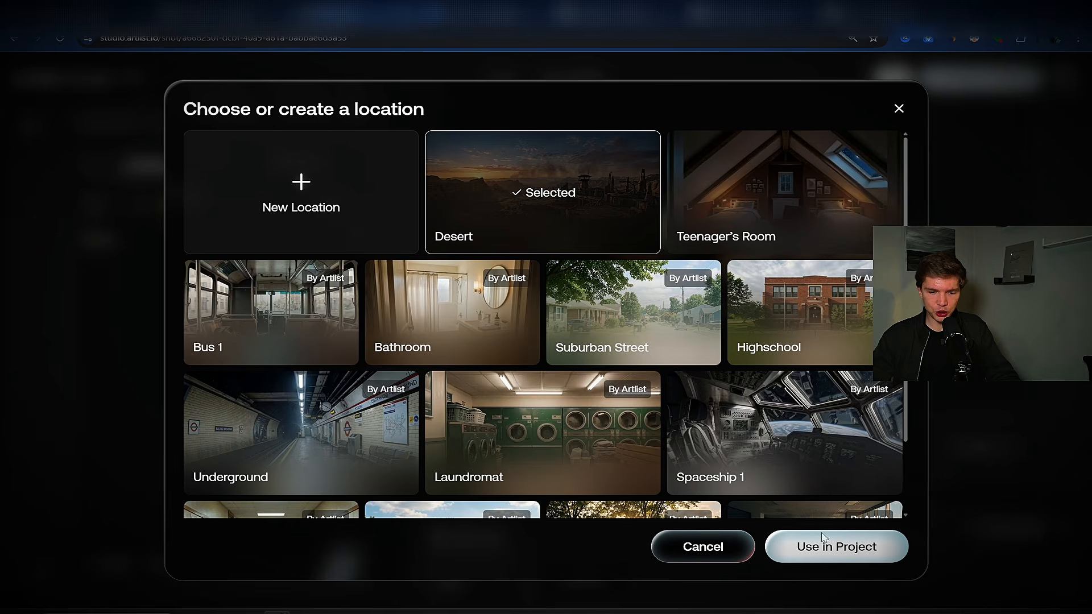
{"action": "left_click", "coordinate": [836, 547]}
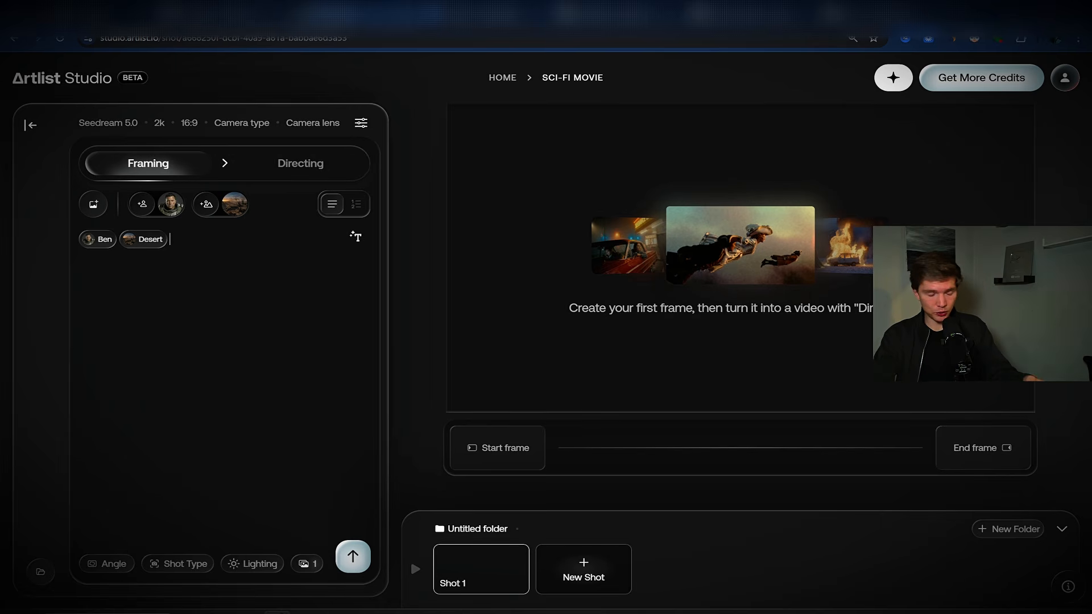
Step: Clear the frame prompt and enter "Ben walking through the ruins of the alien outpost at sunset, rifle ready."
{"action": "key", "text": "BackSpace"}
{"action": "key", "text": "BackSpace"}
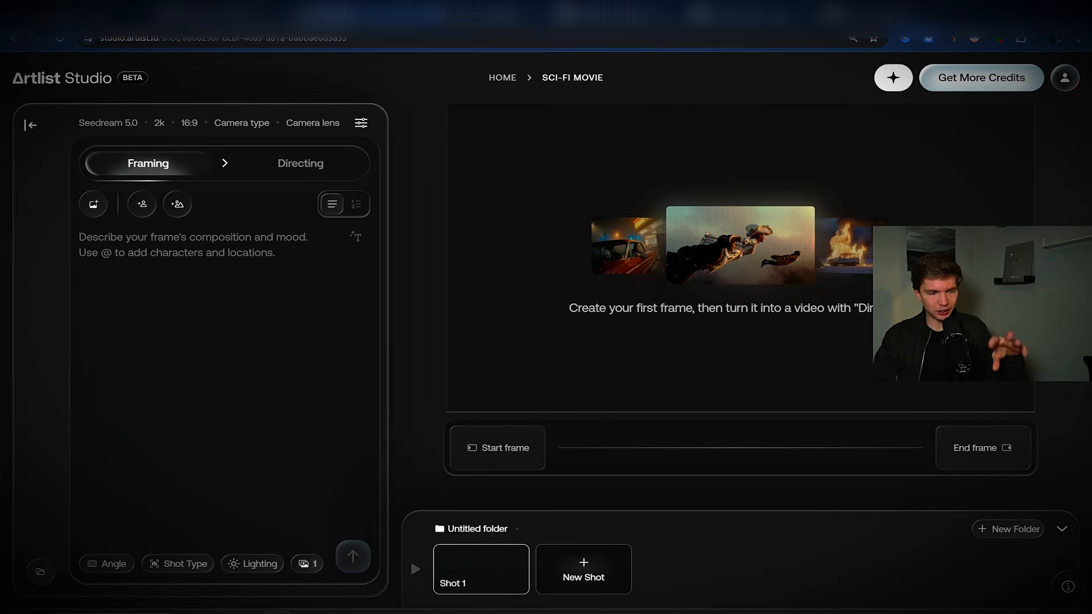
{"action": "type", "text": "@"}
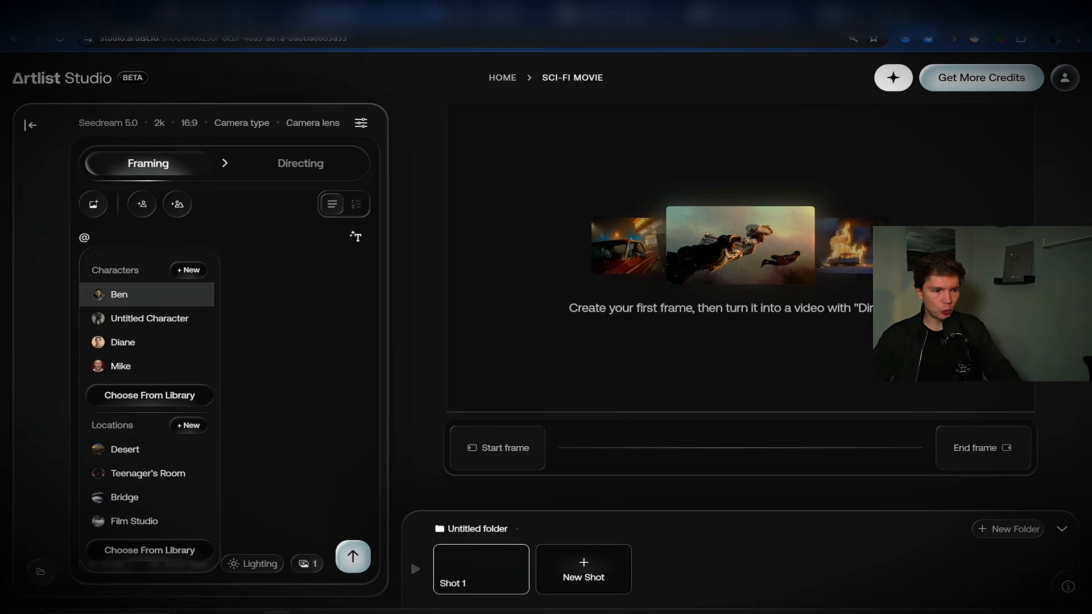
{"action": "key", "text": "BackSpace"}
{"action": "type", "text": "Ben walking through the ruins of the alien outpost at sunset, rifle ready."}
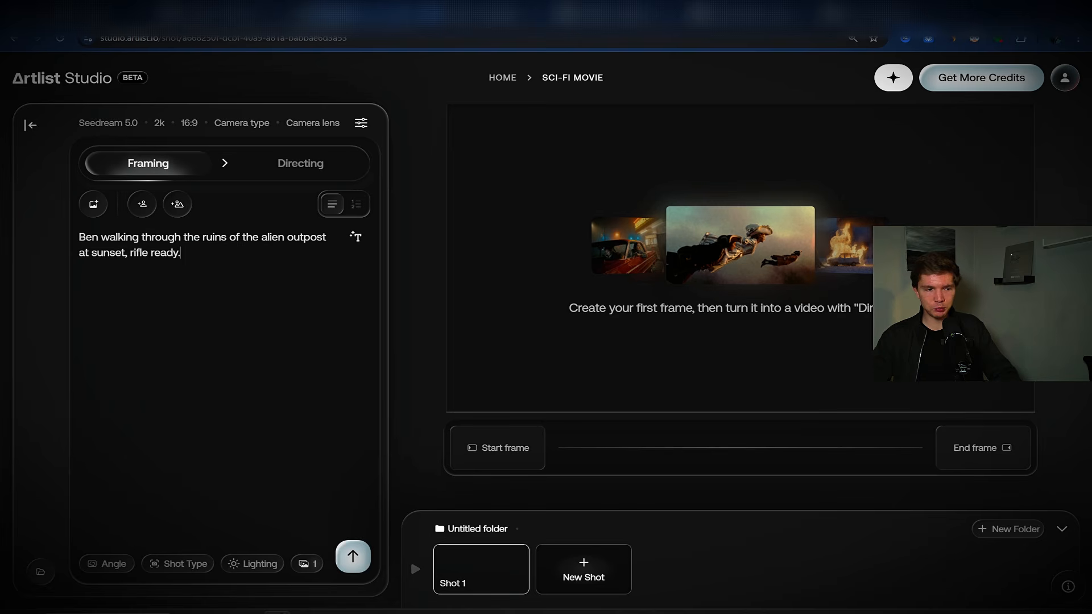
Step: Replace the plain word "Ben" in the frame prompt with an @ reference to the character Ben
{"action": "key", "text": "ctrl+plus"}
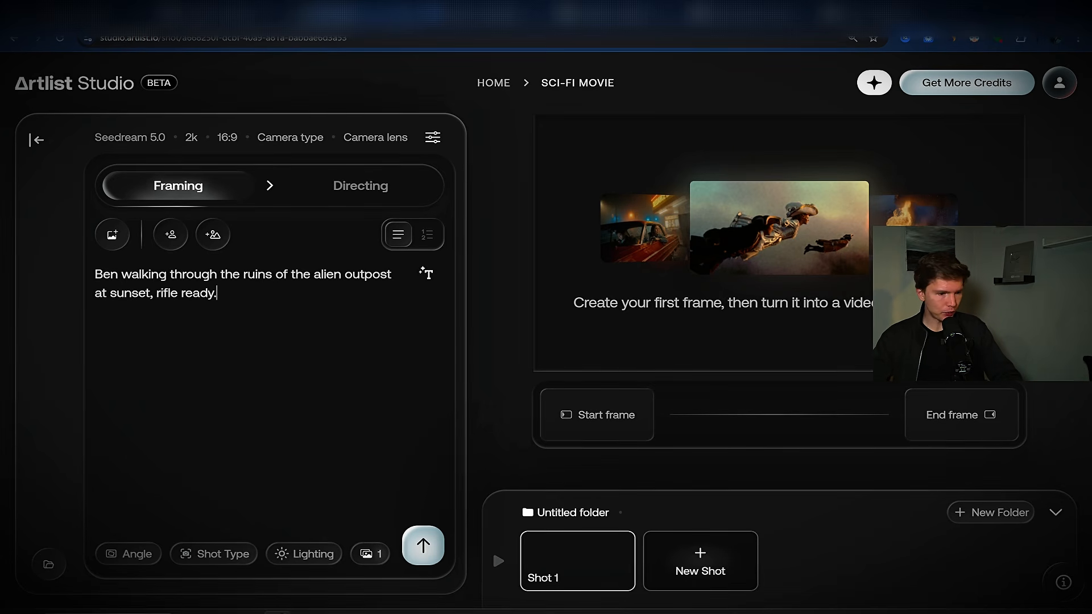
{"action": "double_click", "coordinate": [106, 274]}
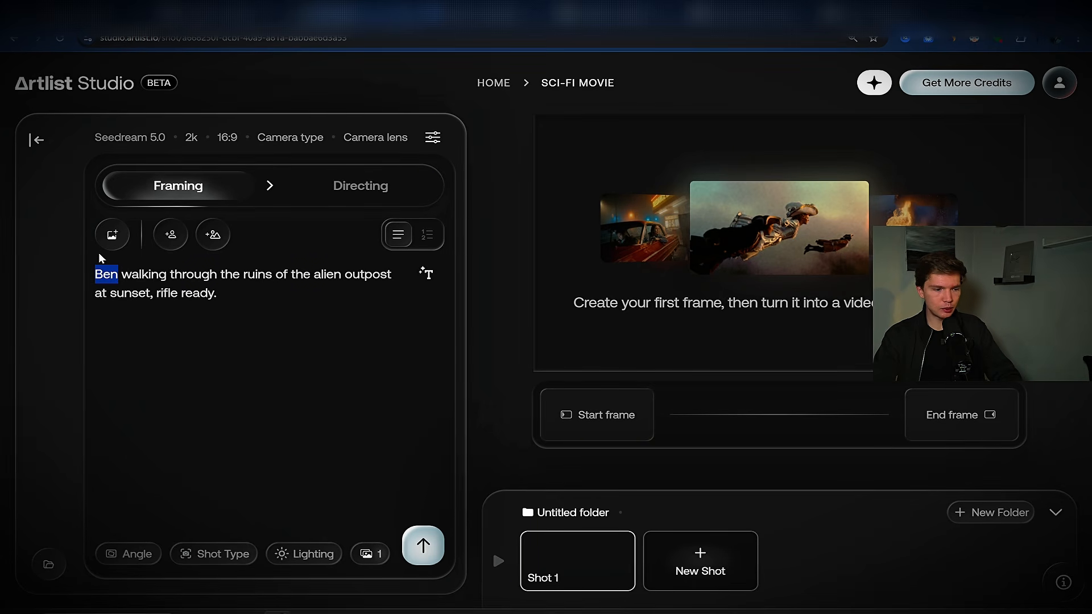
{"action": "key", "text": "BackSpace"}
{"action": "type", "text": "@"}
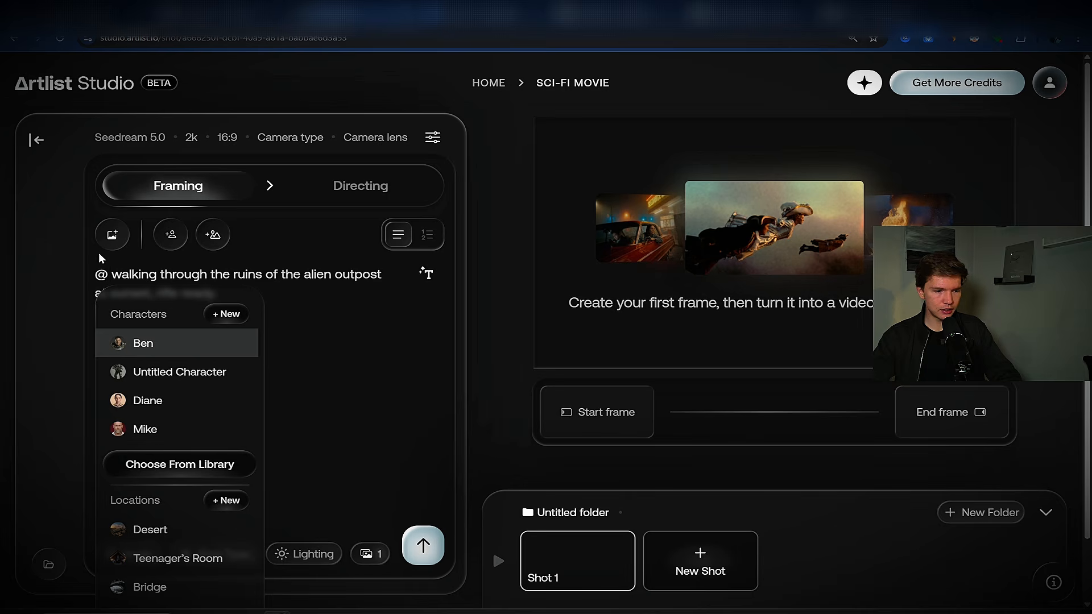
{"action": "key", "text": "Return"}
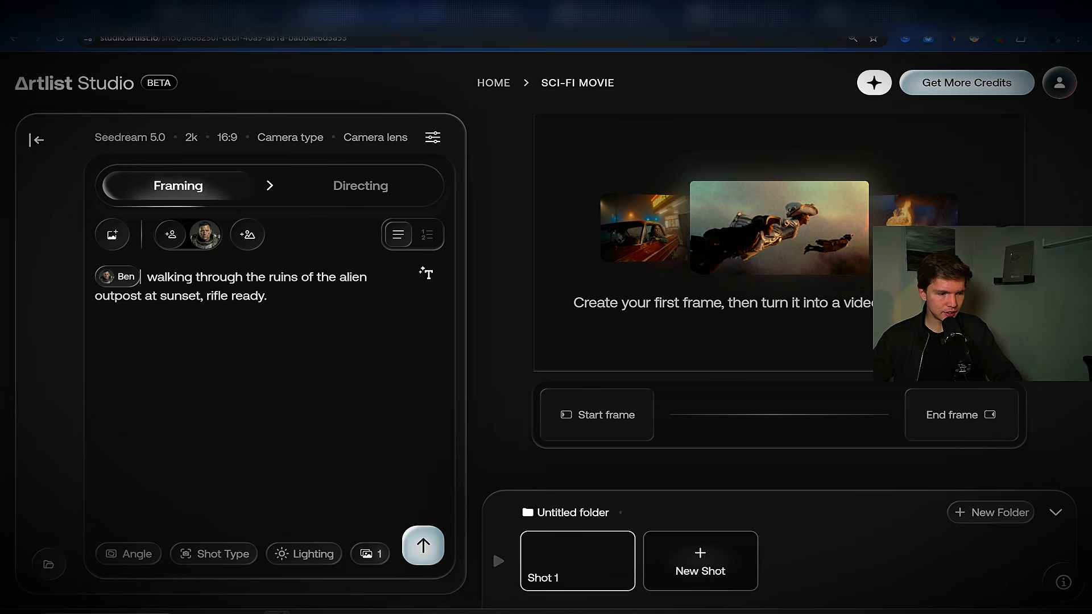
Step: Insert "in the" followed by an @ reference to the Desert location after "sunset" in the frame prompt
{"action": "mouse_move", "coordinate": [196, 277]}
{"action": "left_mouse_down"}
{"action": "mouse_move", "coordinate": [367, 277]}
{"action": "mouse_move", "coordinate": [267, 295]}
{"action": "mouse_move", "coordinate": [298, 277]}
{"action": "mouse_move", "coordinate": [157, 296]}
{"action": "mouse_move", "coordinate": [188, 296]}
{"action": "left_mouse_up"}
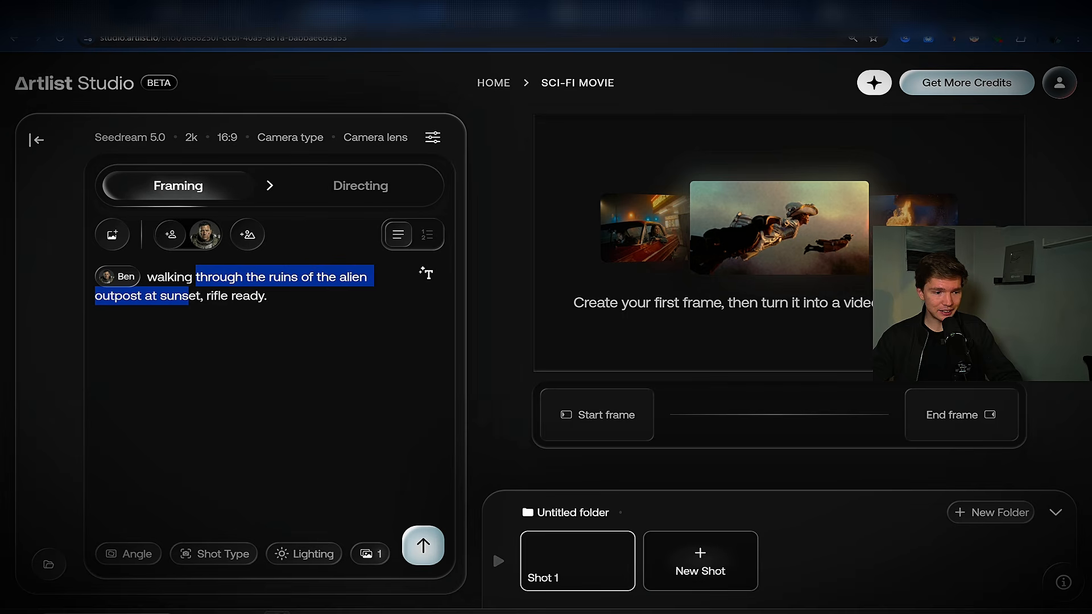
{"action": "left_click", "coordinate": [200, 296]}
{"action": "type", "text": "in the @"}
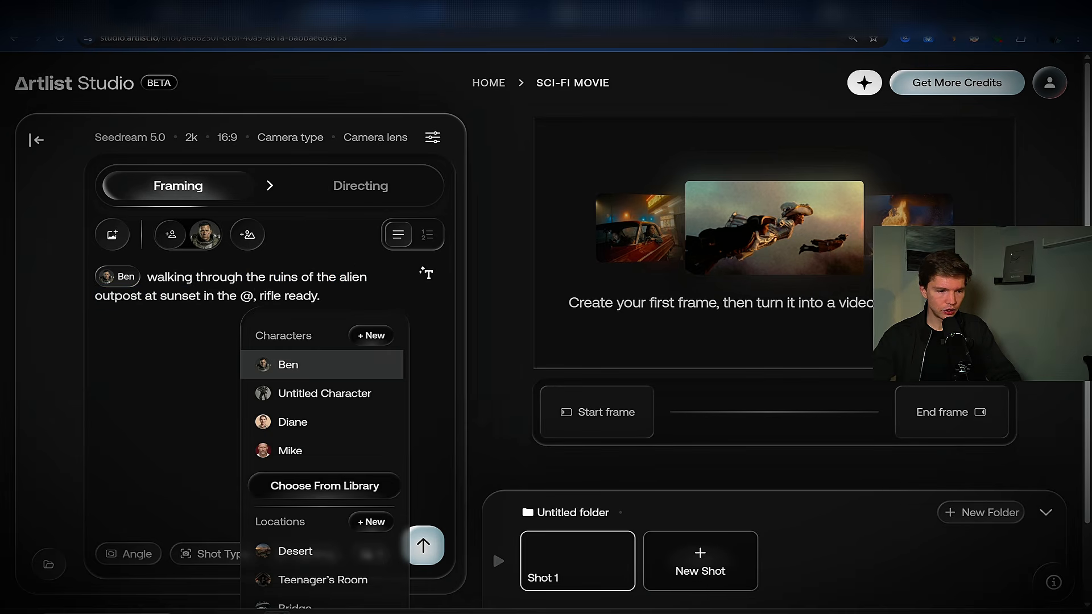
{"action": "left_click", "coordinate": [295, 551]}
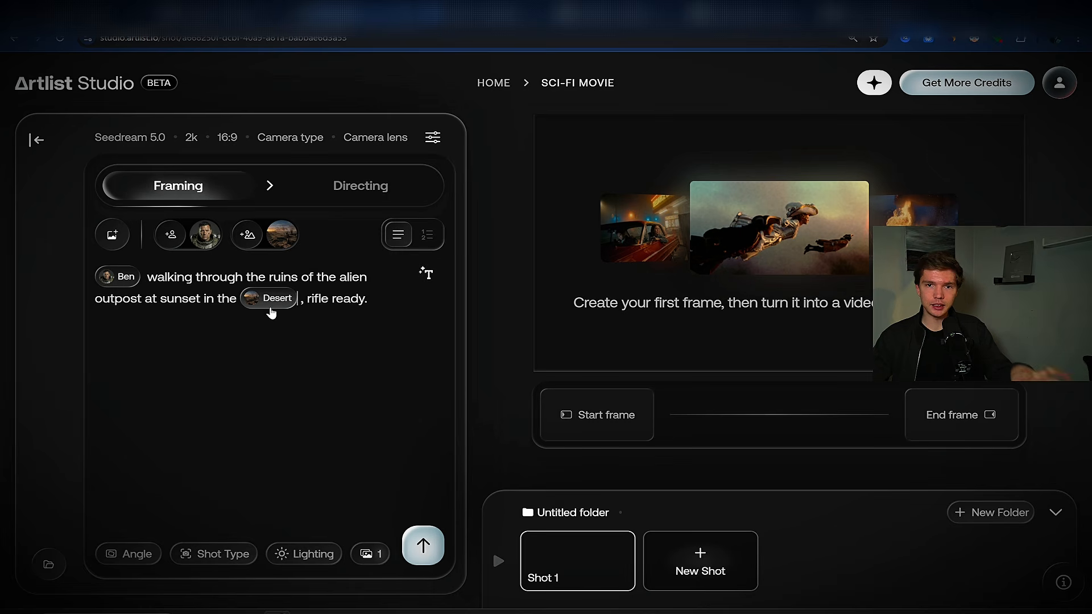
Step: Enhance the frame prompt automatically and end it with "in the" plus an @ reference to the Desert location
{"action": "left_click", "coordinate": [427, 277]}
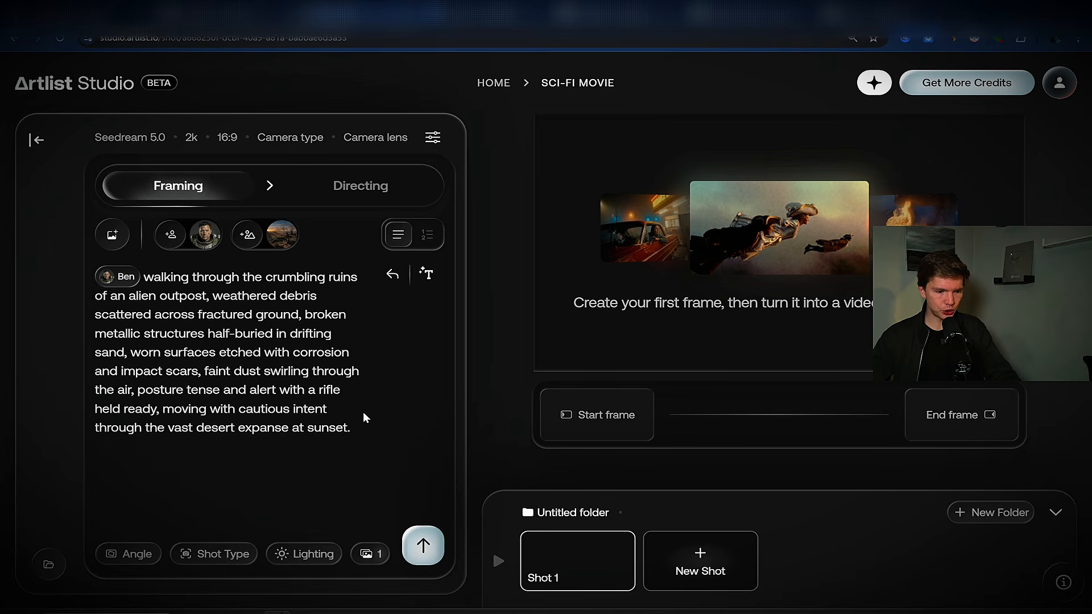
{"action": "type", "text": "e @"}
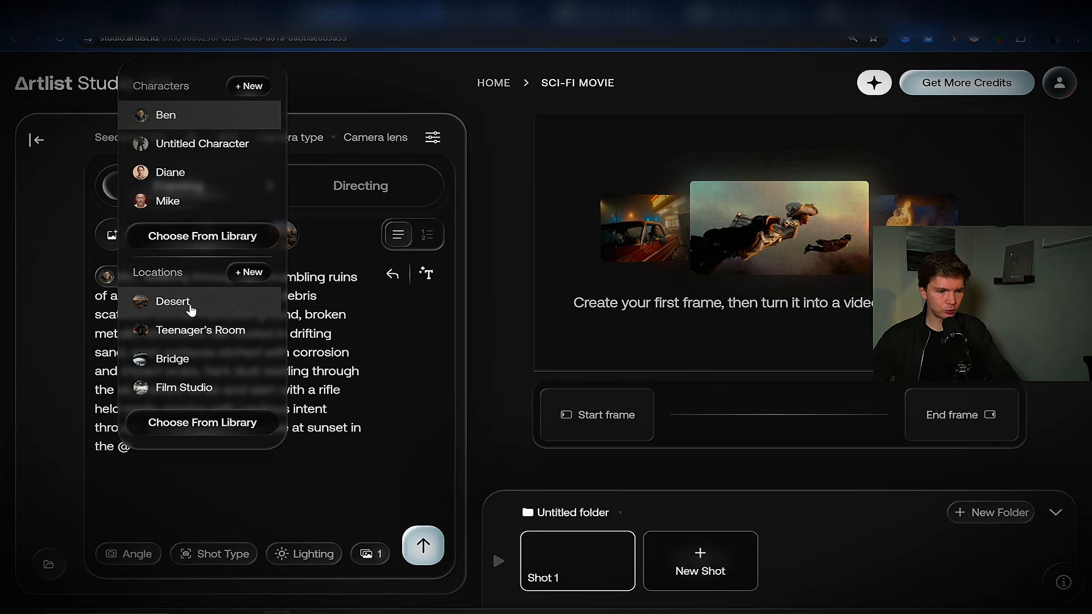
{"action": "left_click", "coordinate": [188, 301]}
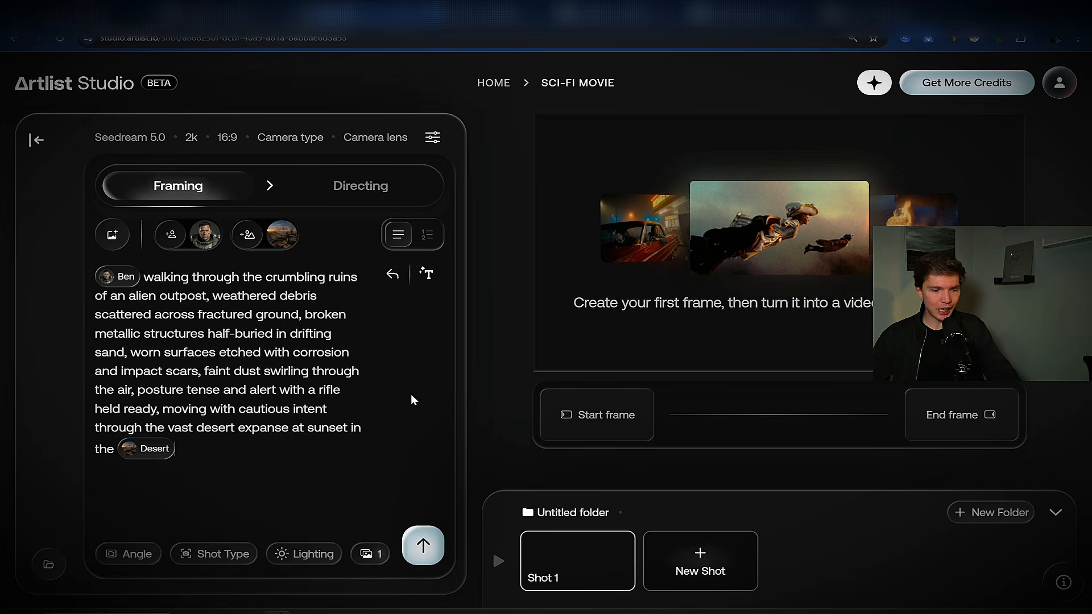
Step: Open the frame's generation settings and select Seedream 5.0 as the image model
{"action": "key", "text": "ctrl+minus"}
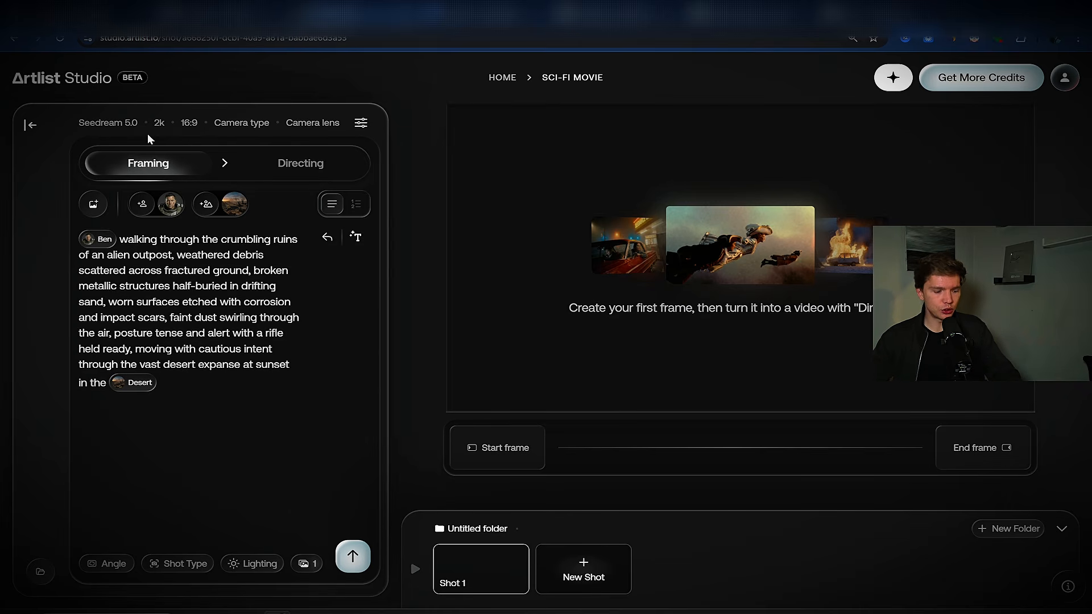
{"action": "key", "text": "ctrl+plus"}
{"action": "left_click", "coordinate": [130, 137]}
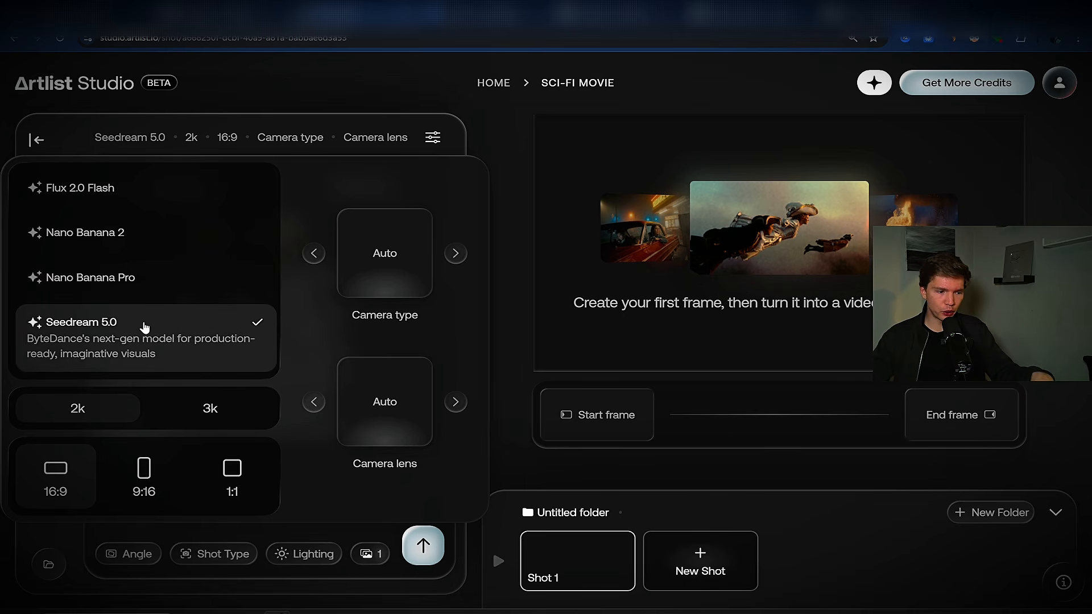
{"action": "left_click", "coordinate": [237, 326]}
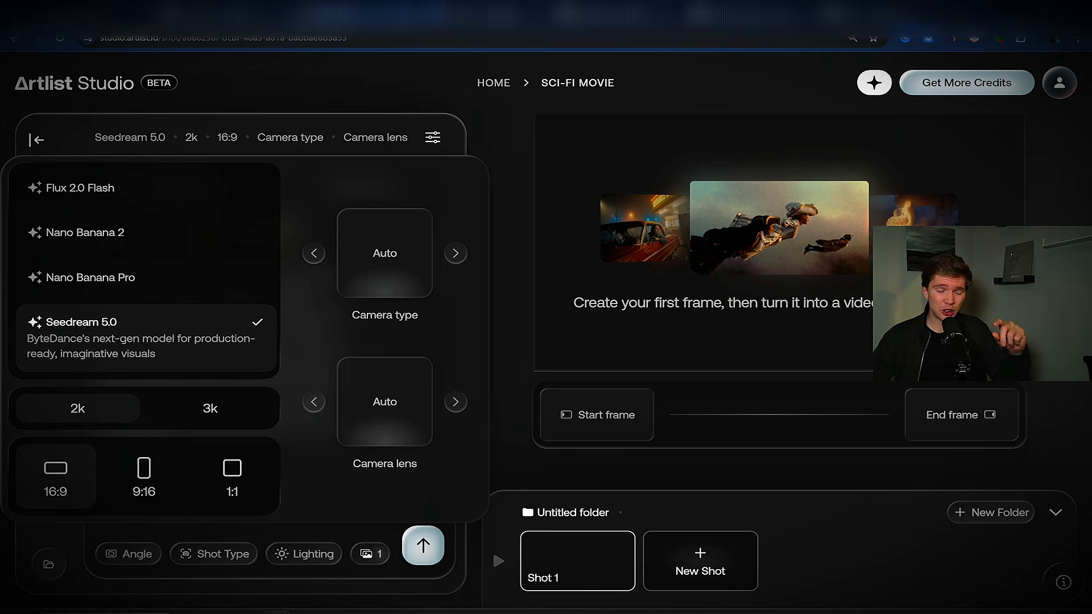
Step: Browse the camera types and lenses, including RED V-Raptor, VHS Camcorder, ARRI Signature Prime and Cooke S4/i, and return both to Auto
{"action": "left_click", "coordinate": [457, 256]}
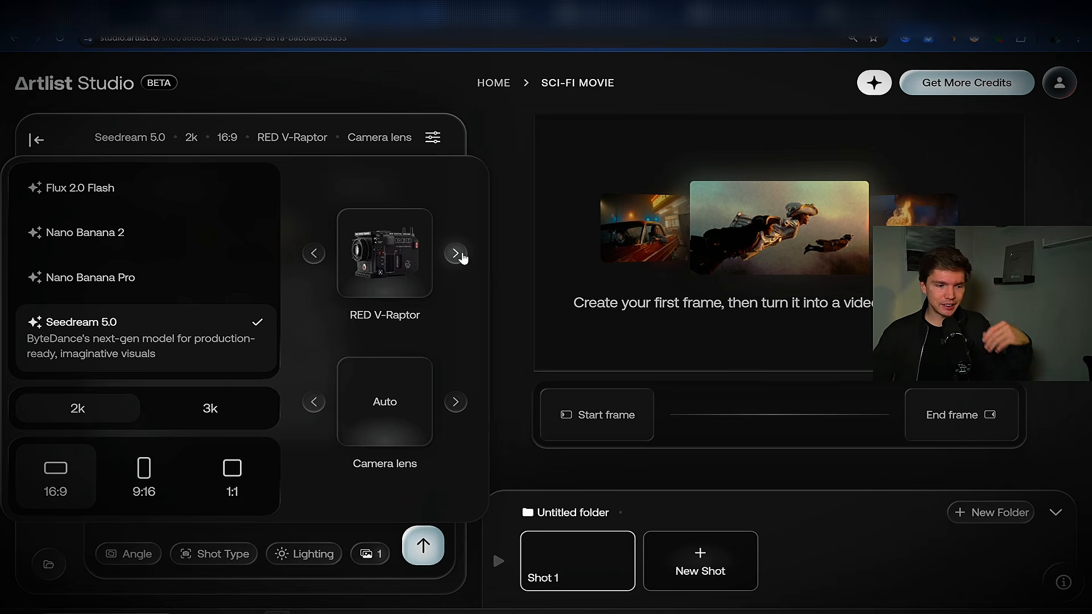
{"action": "left_click", "coordinate": [457, 401]}
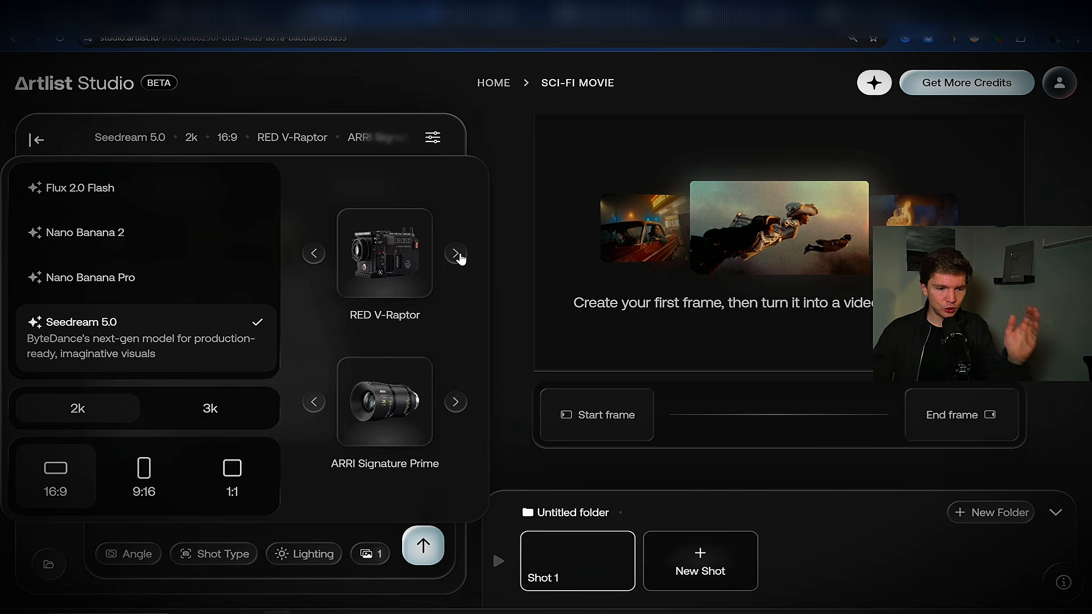
{"action": "left_click", "coordinate": [457, 254]}
{"action": "left_click", "coordinate": [457, 254]}
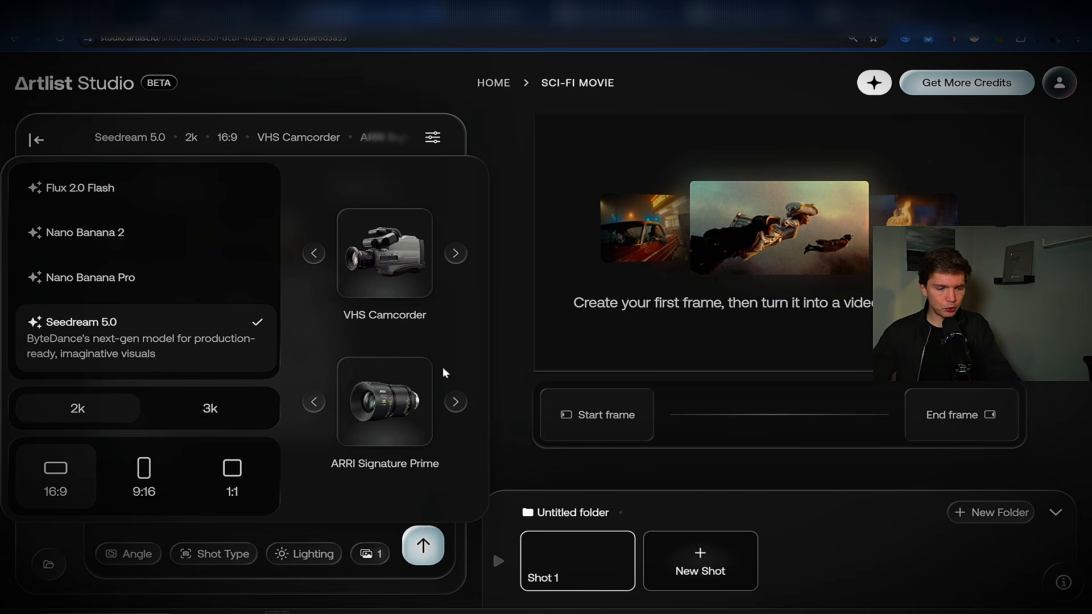
{"action": "left_click", "coordinate": [454, 402]}
{"action": "left_click", "coordinate": [456, 402]}
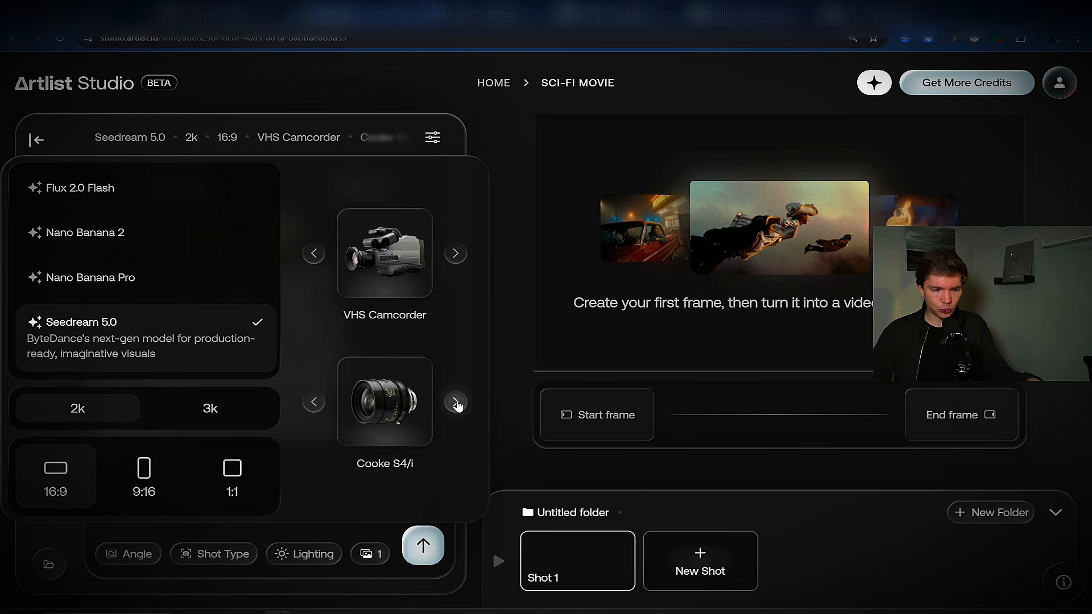
{"action": "left_click", "coordinate": [456, 403]}
{"action": "left_click", "coordinate": [456, 403]}
{"action": "left_click", "coordinate": [457, 403]}
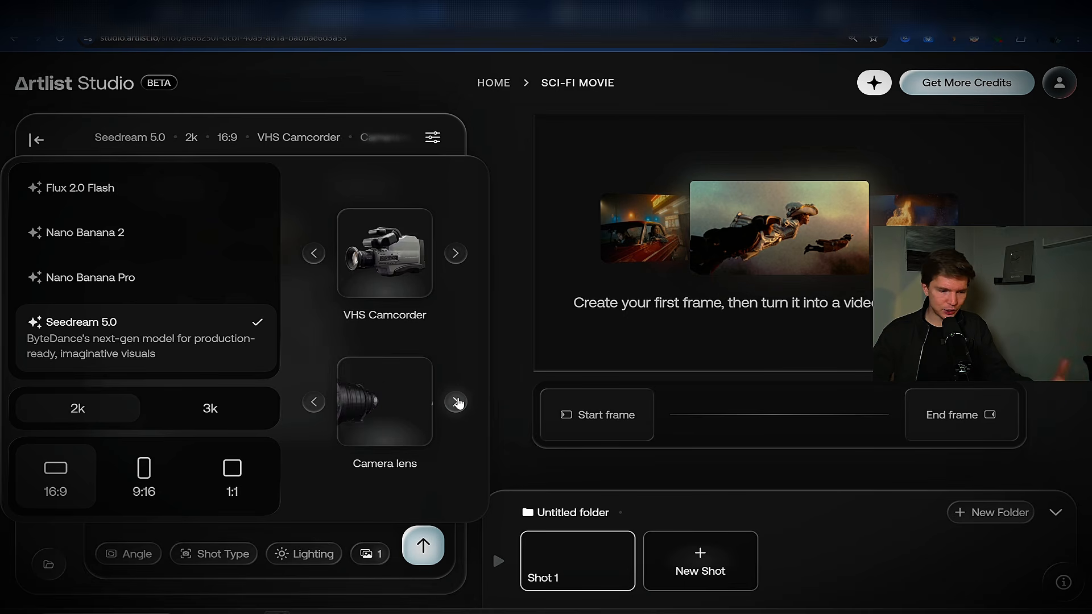
{"action": "left_click", "coordinate": [456, 254]}
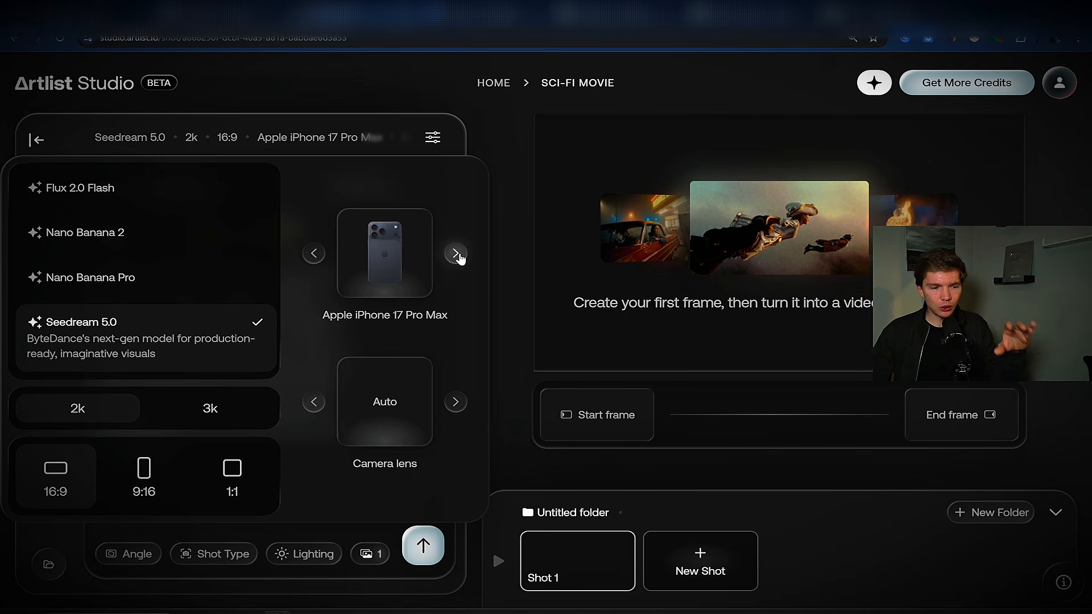
{"action": "left_click", "coordinate": [456, 253]}
{"action": "left_click", "coordinate": [314, 253]}
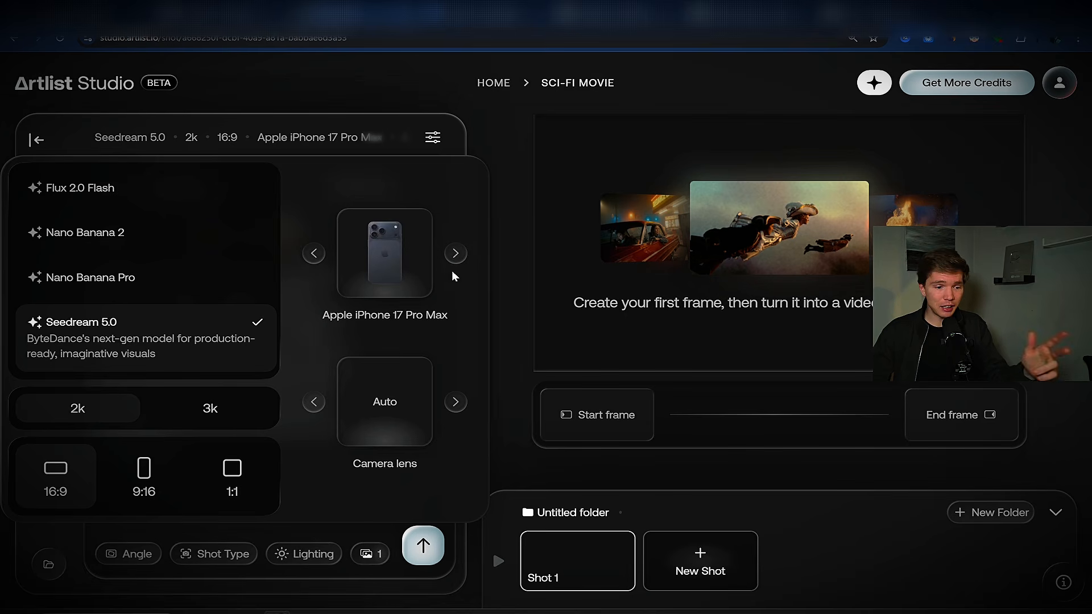
{"action": "left_click", "coordinate": [455, 253]}
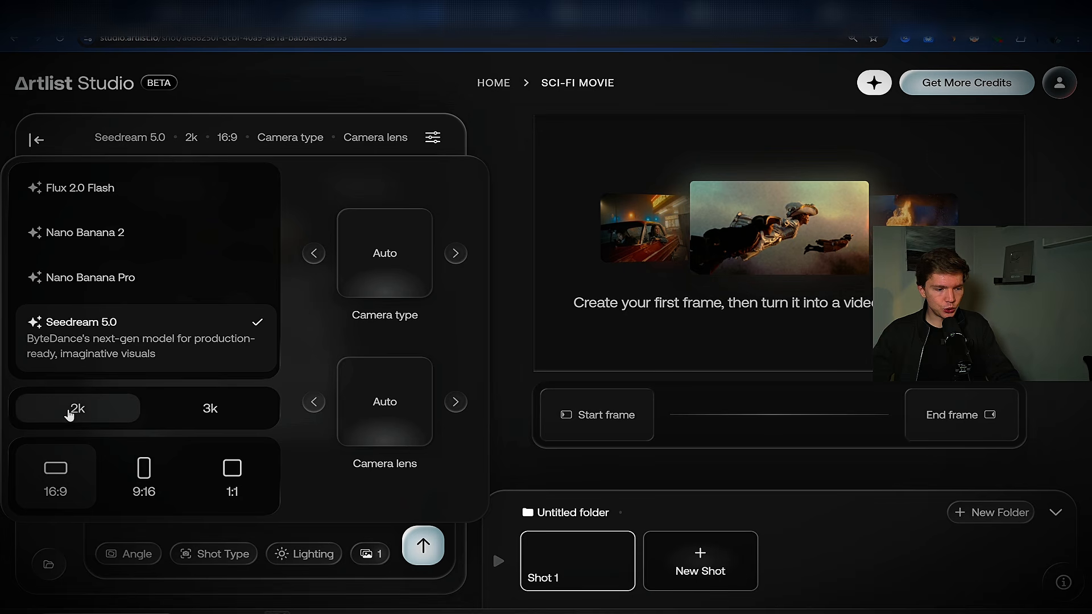
Step: Set the frame's resolution to 3k and close the generation settings
{"action": "left_click", "coordinate": [216, 411]}
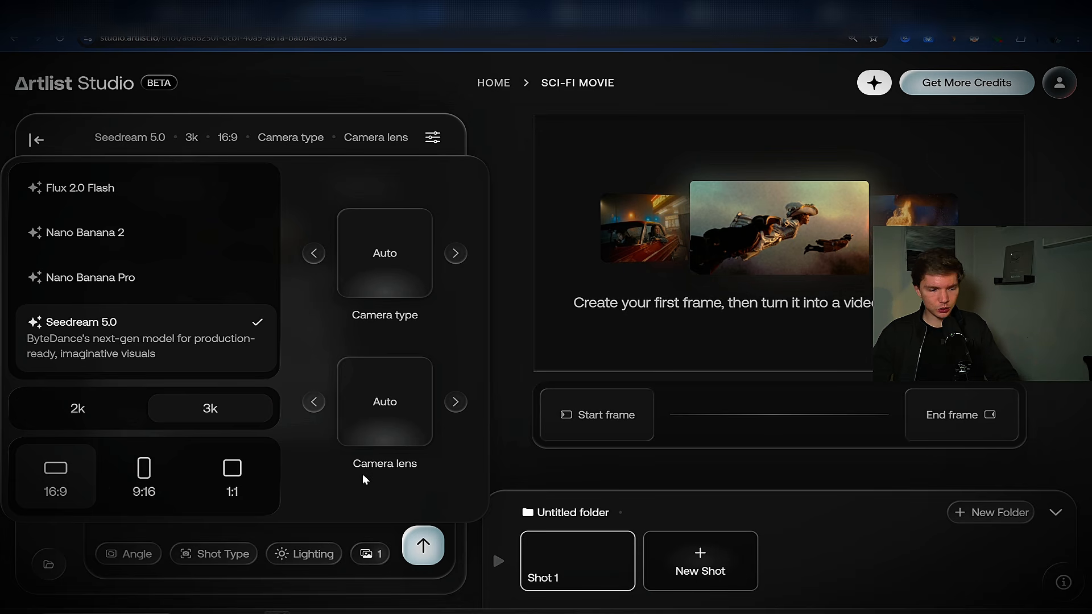
{"action": "left_click", "coordinate": [257, 100]}
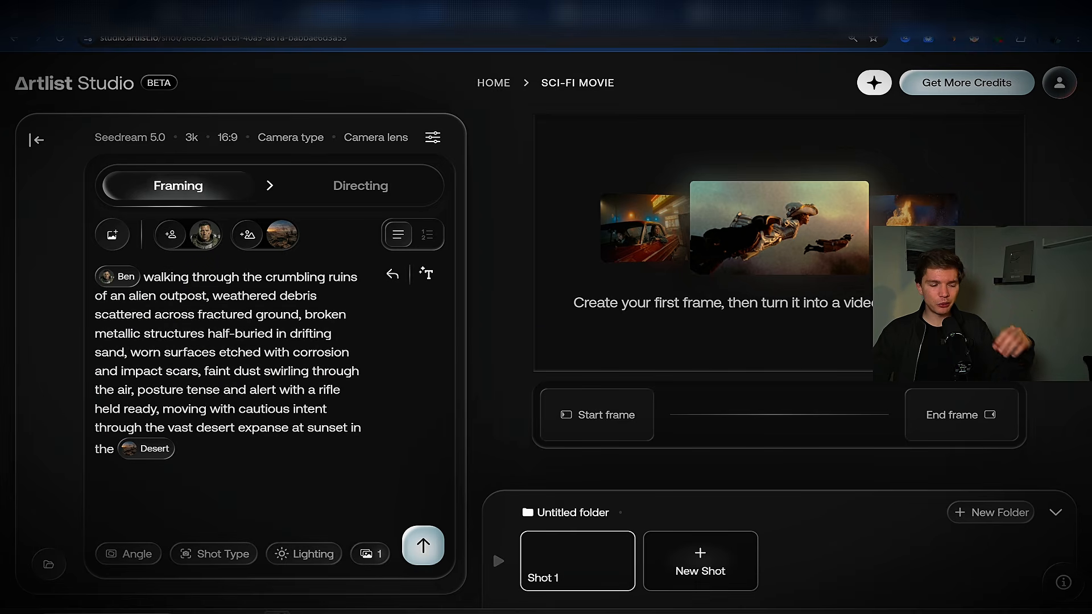
Step: Review the available camera angles and shot types for the frame
{"action": "left_click", "coordinate": [128, 555]}
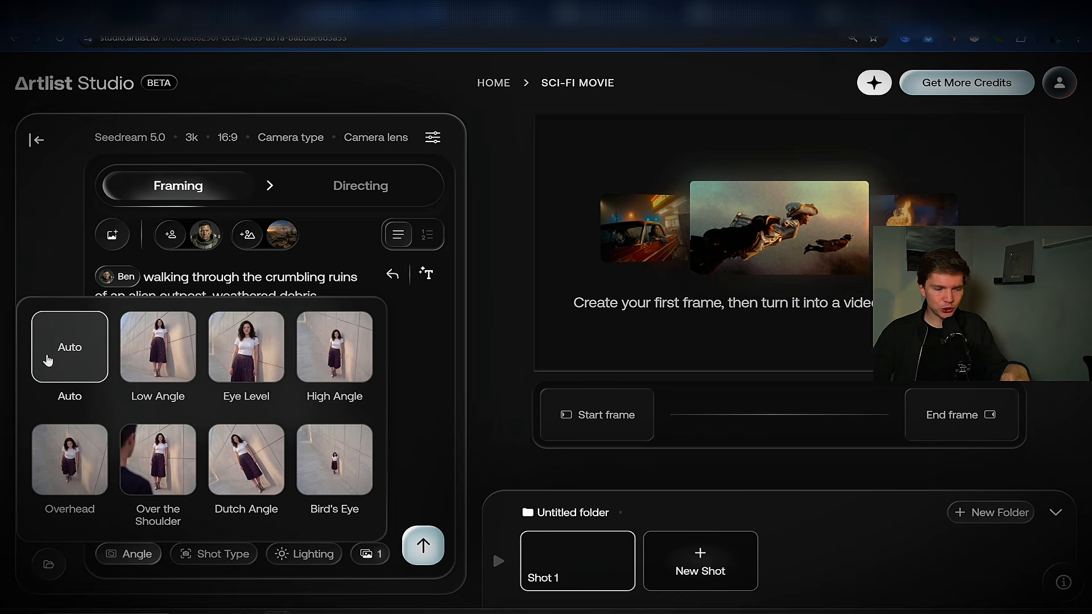
{"action": "left_click", "coordinate": [230, 577]}
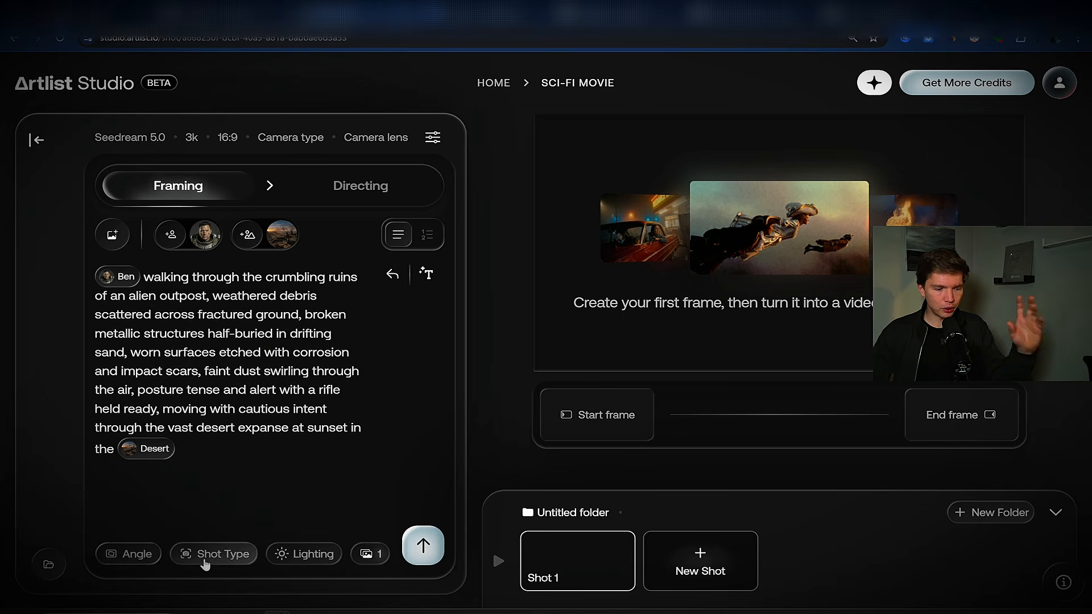
{"action": "left_click", "coordinate": [206, 554]}
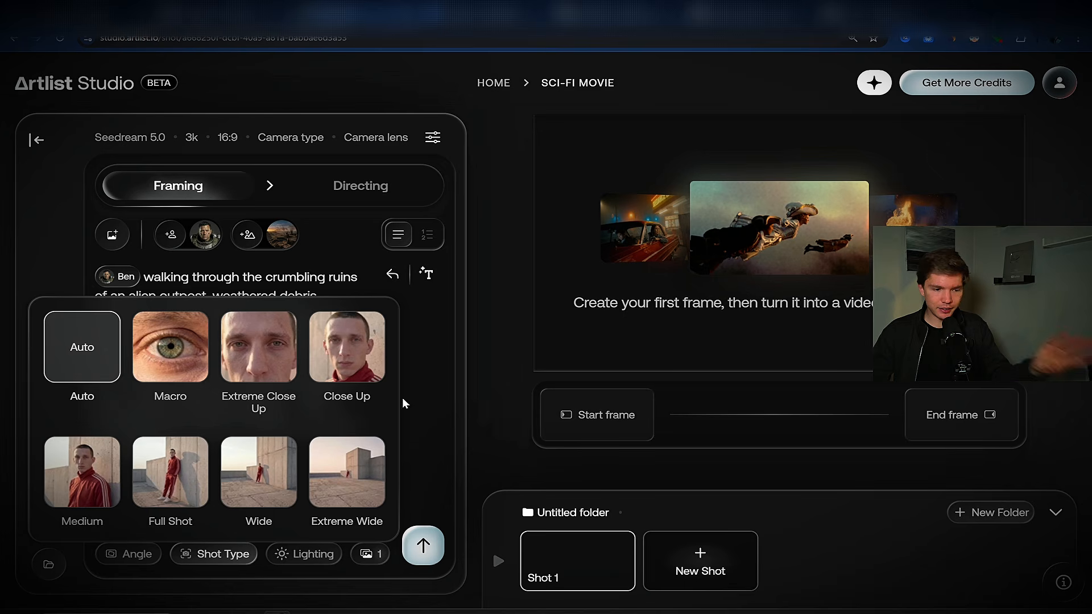
Step: Browse the lighting presets and set the frame's lighting to Rim Light
{"action": "left_click", "coordinate": [304, 555]}
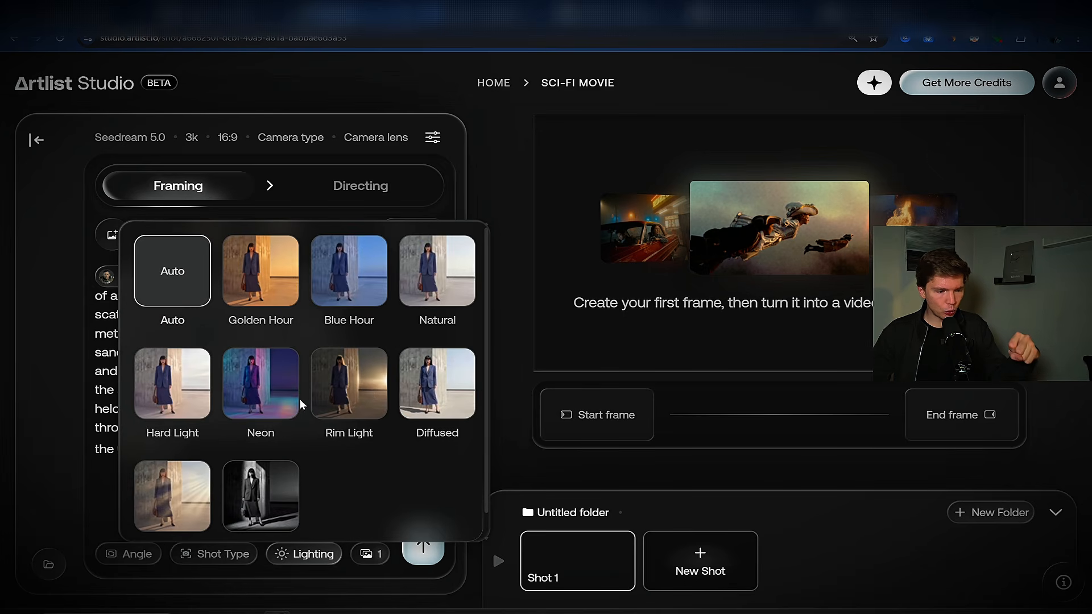
{"action": "scroll", "coordinate": [290, 432], "scroll_direction": "down", "scroll_amount": 1}
{"action": "scroll", "coordinate": [335, 373], "scroll_direction": "up", "scroll_amount": 1}
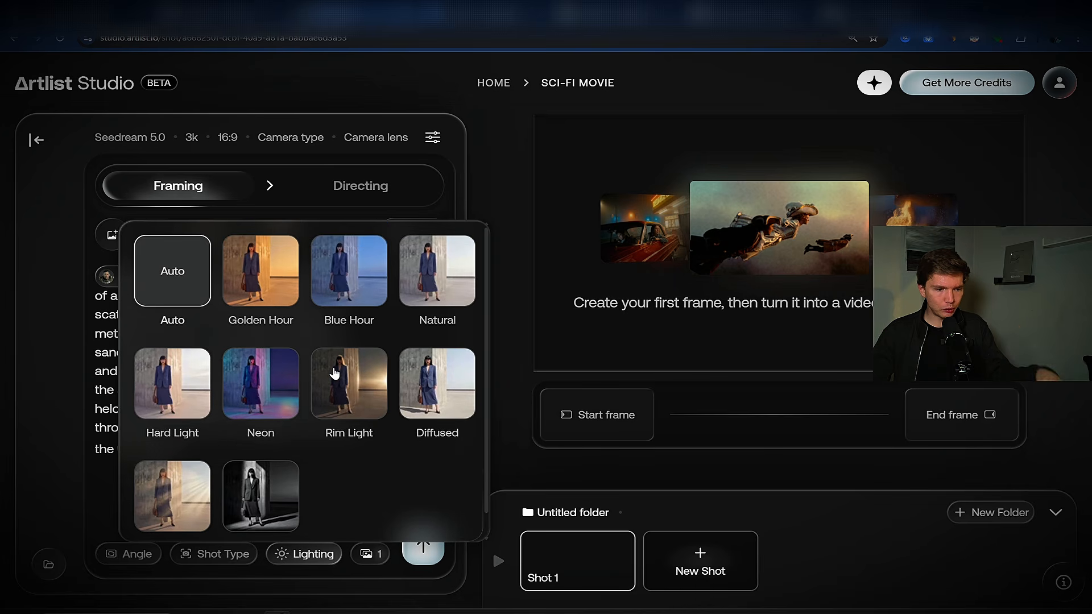
{"action": "left_click", "coordinate": [323, 382]}
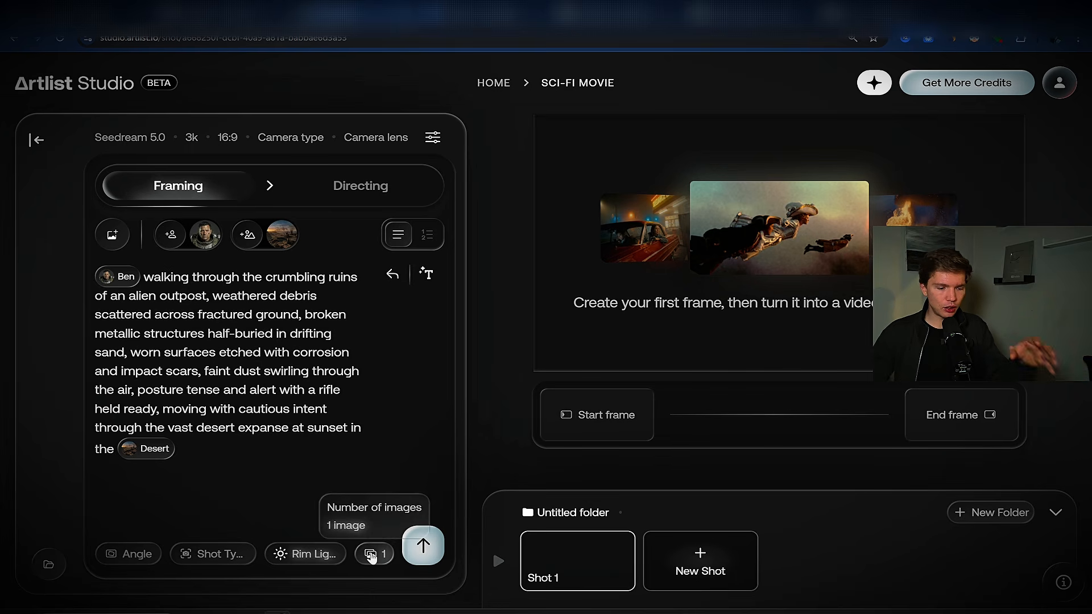
Step: Set the number of images to 4 and generate the frames for Shot 1
{"action": "left_click", "coordinate": [375, 553]}
{"action": "left_click", "coordinate": [413, 516]}
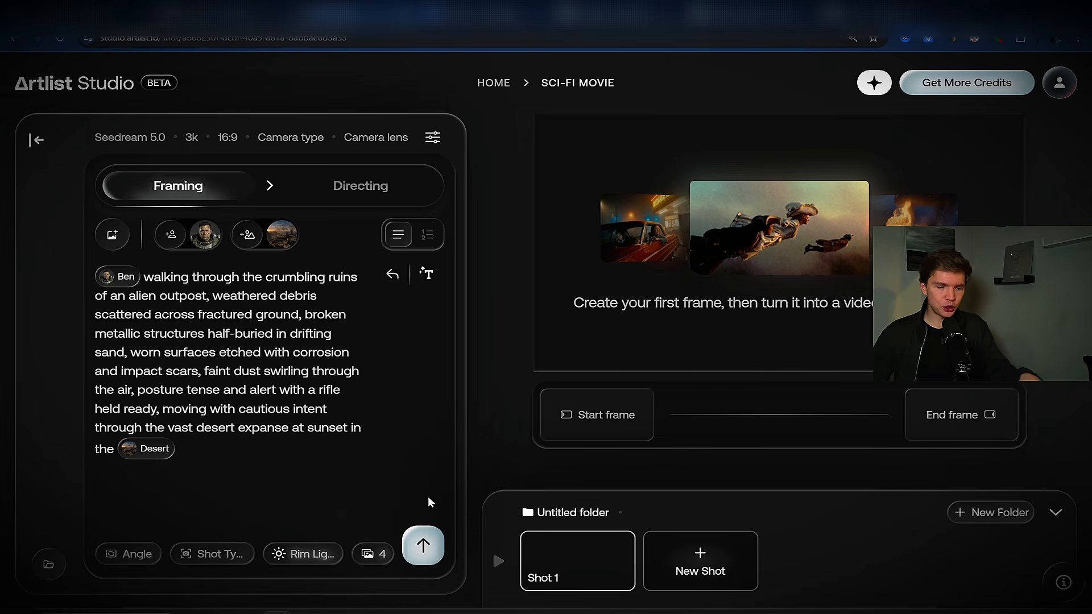
{"action": "left_click", "coordinate": [423, 545]}
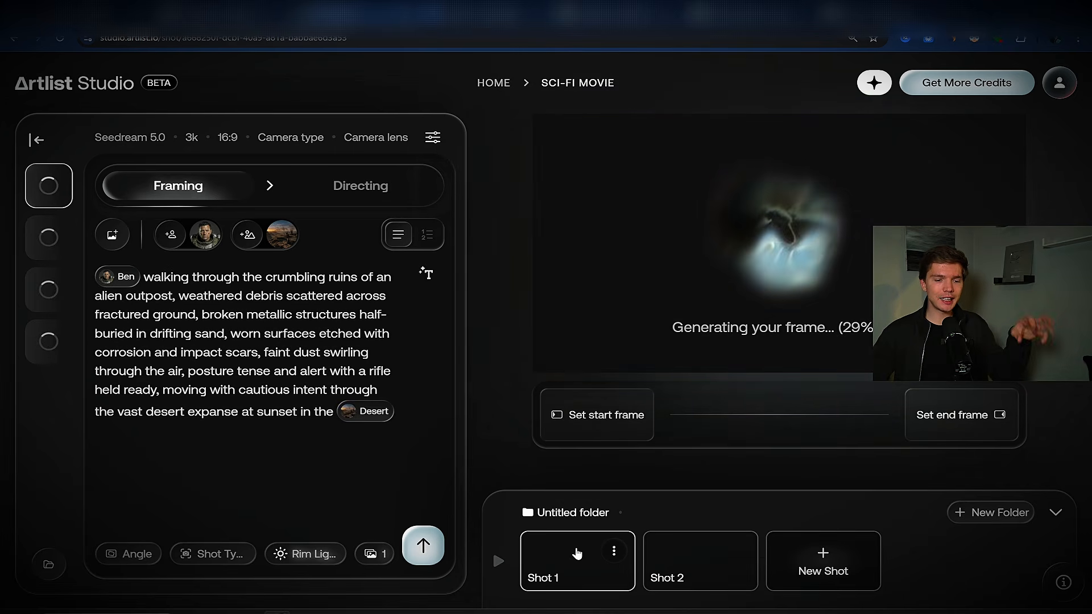
Step: View the empty Shot 2 and return to Shot 1
{"action": "left_click", "coordinate": [699, 566]}
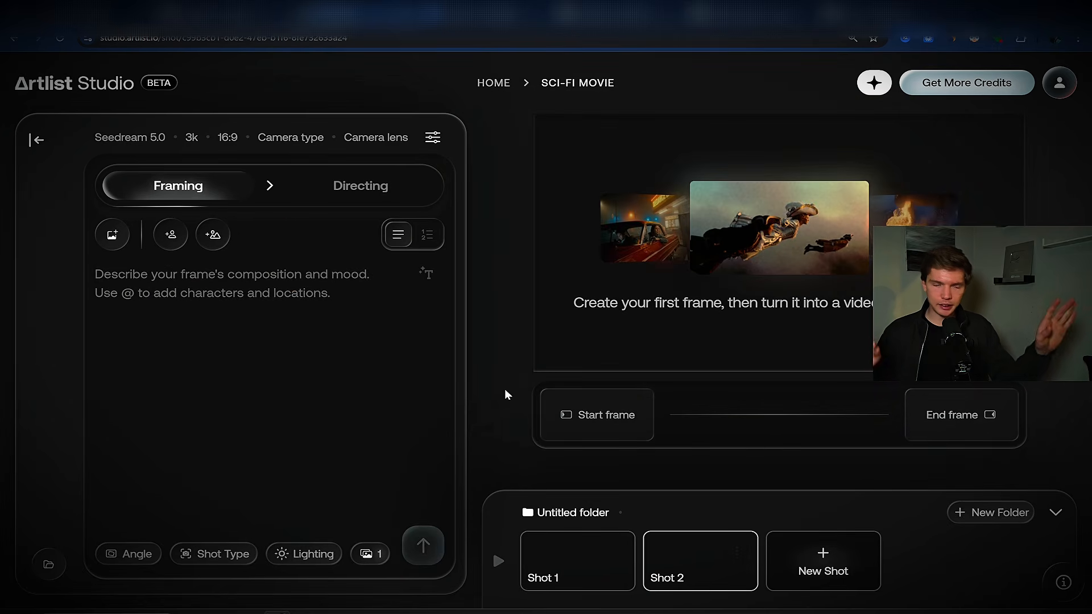
{"action": "left_click", "coordinate": [581, 563]}
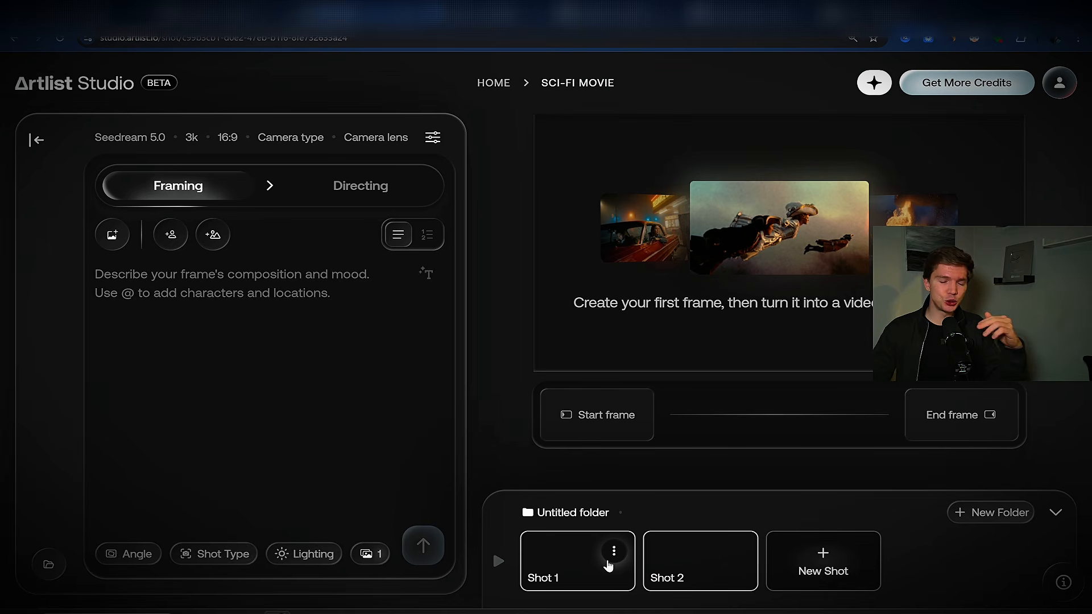
{"action": "left_click", "coordinate": [582, 566]}
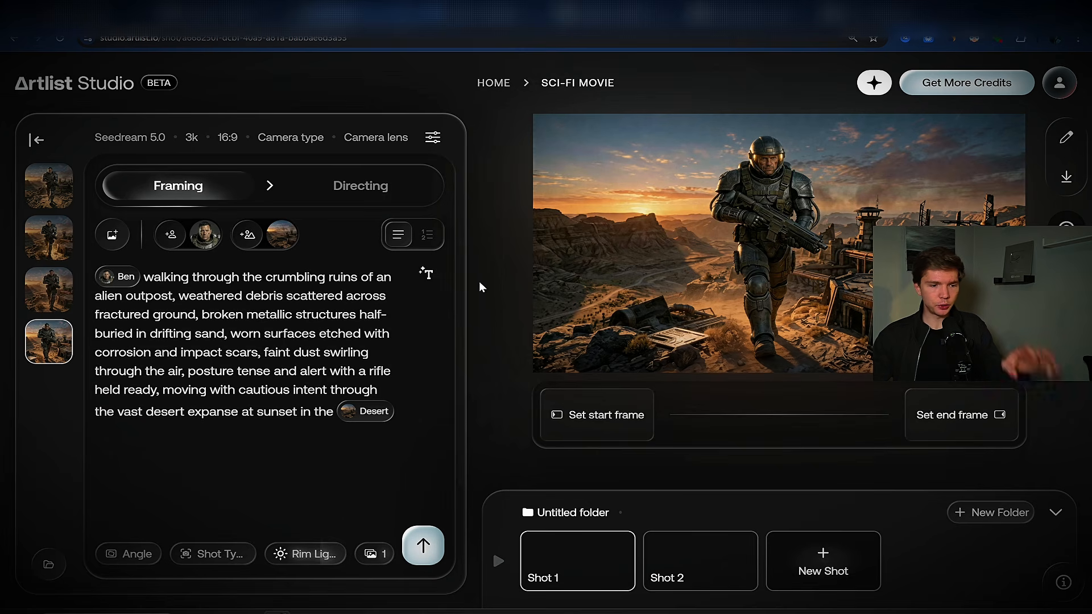
Step: Compare Shot 1's generated frames and select the second one
{"action": "left_click", "coordinate": [50, 300]}
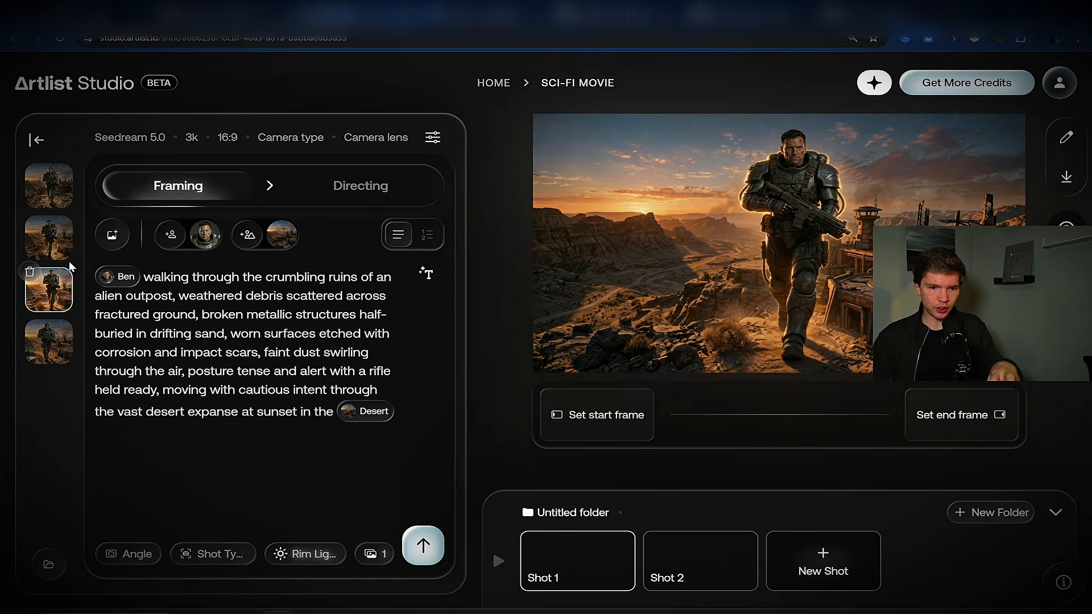
{"action": "left_click", "coordinate": [56, 185]}
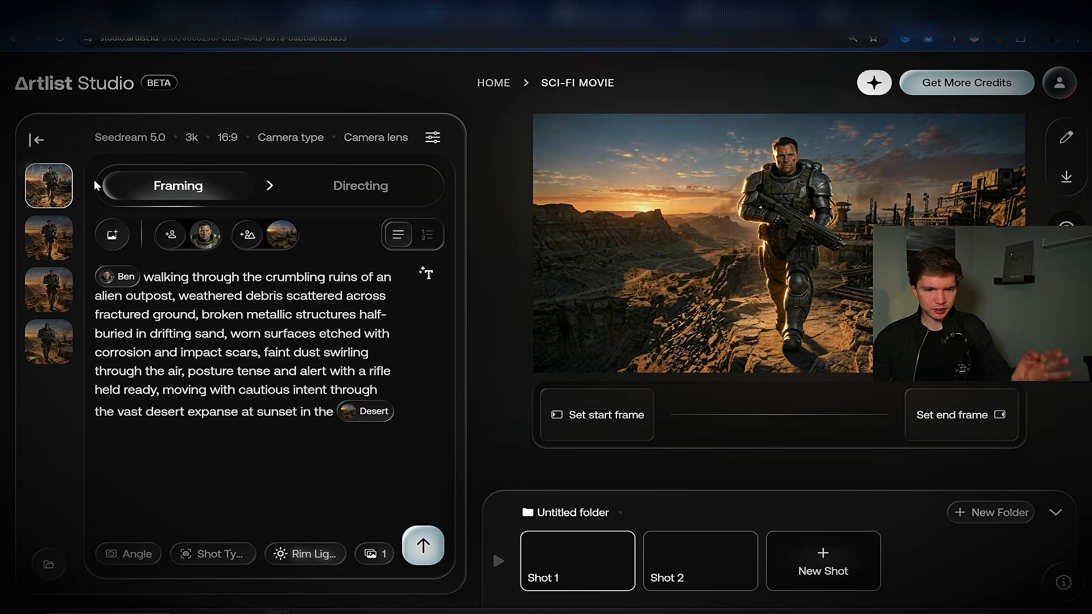
{"action": "left_click", "coordinate": [57, 233]}
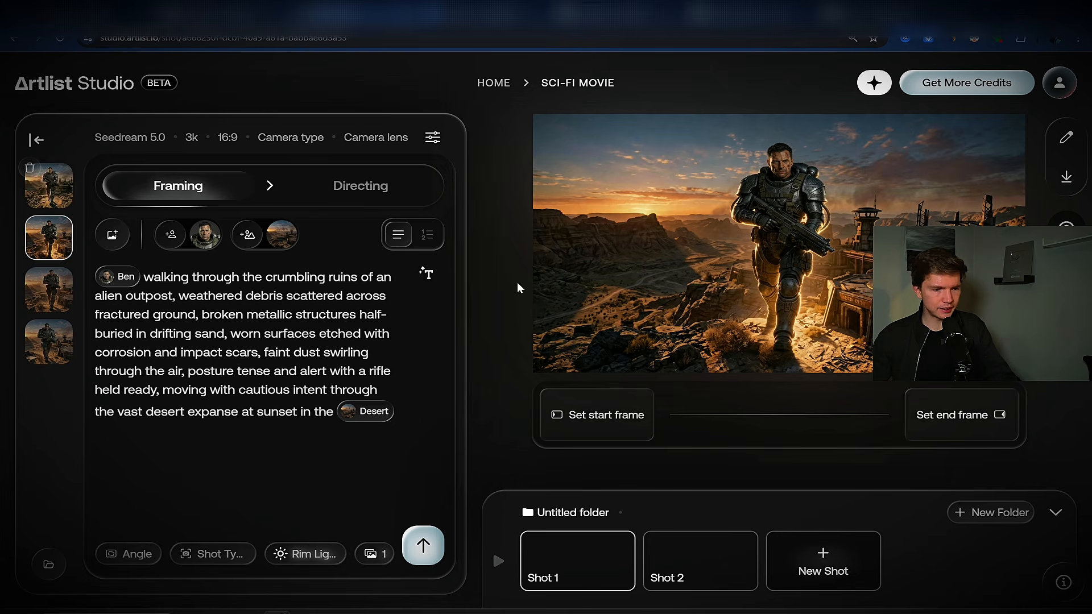
Step: Start an edit of the second generated frame, discard its attached reference image, and reselect the frame to restore its original prompt
{"action": "left_click", "coordinate": [1065, 138]}
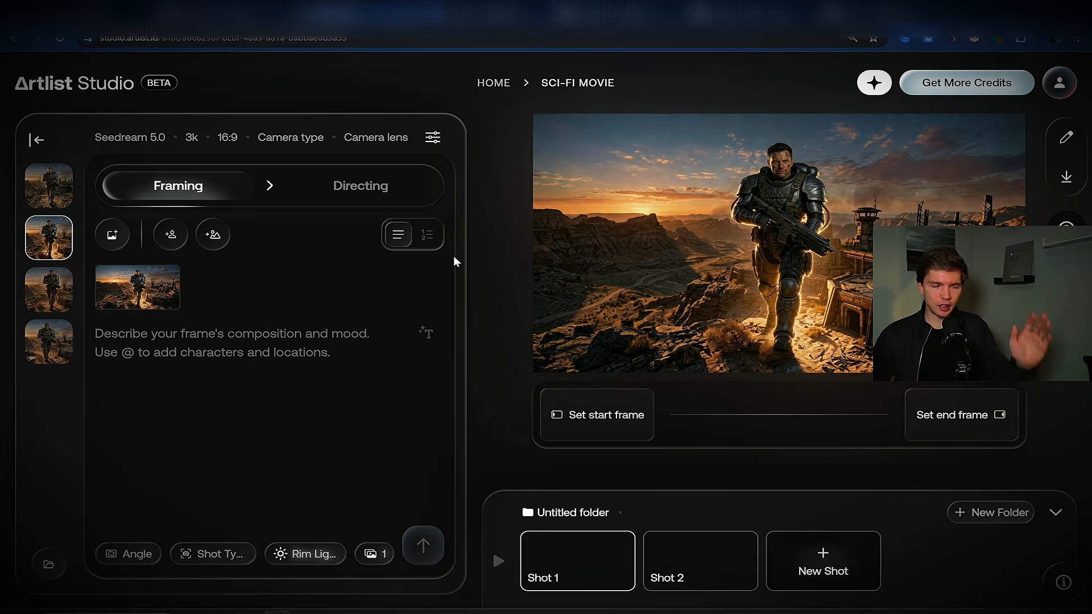
{"action": "mouse_move", "coordinate": [163, 281]}
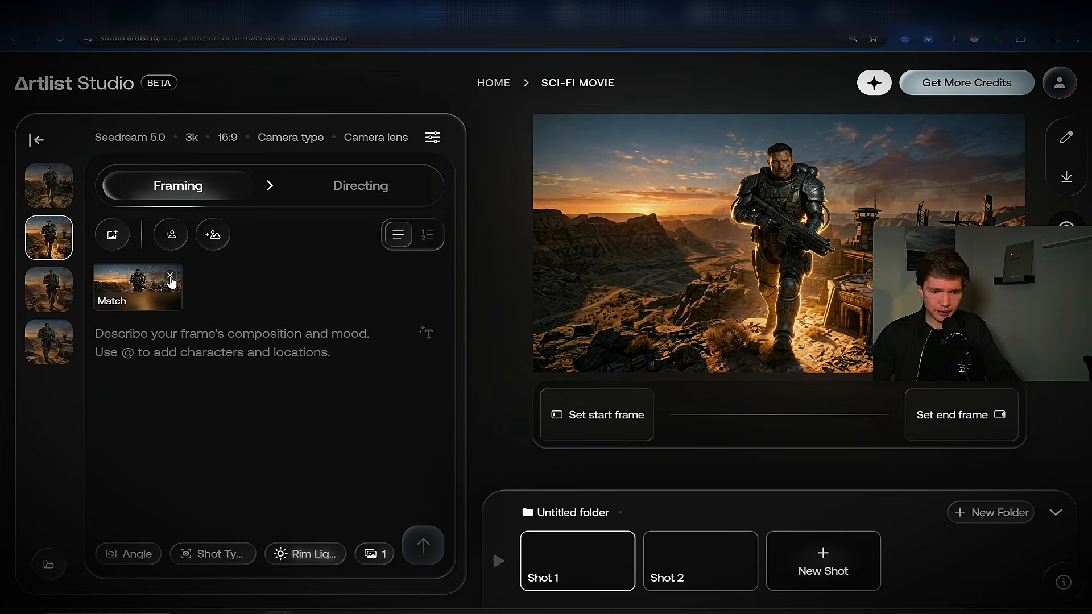
{"action": "left_click", "coordinate": [170, 277]}
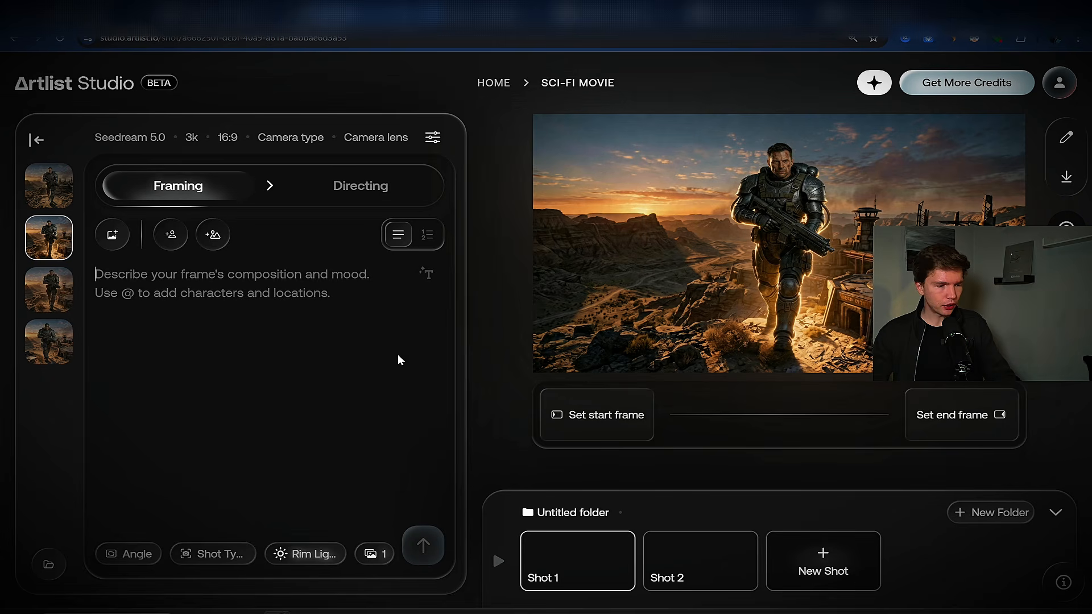
{"action": "left_click", "coordinate": [50, 191]}
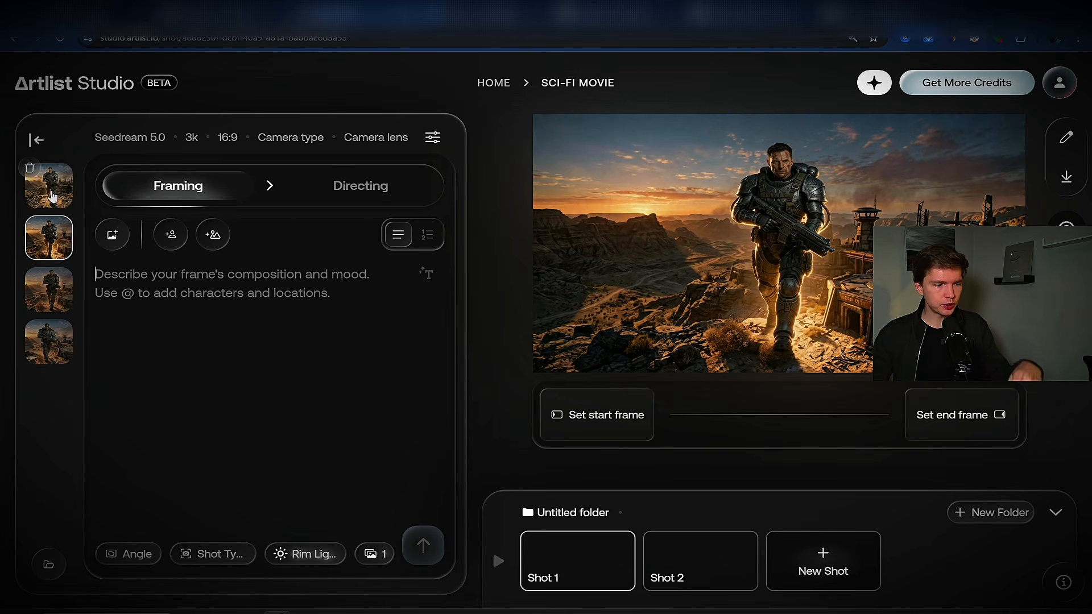
{"action": "left_click", "coordinate": [51, 247]}
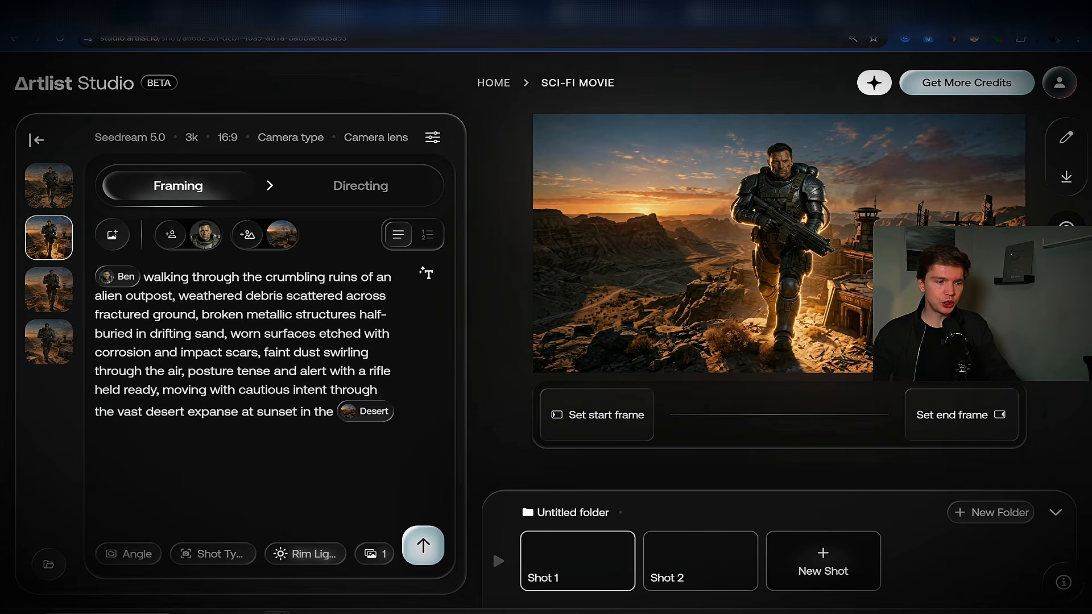
Step: Set the second generated frame as Shot 1's start frame and the fourth, helmeted one as its end frame
{"action": "left_click_drag", "start_coordinate": [49, 237], "coordinate": [592, 418]}
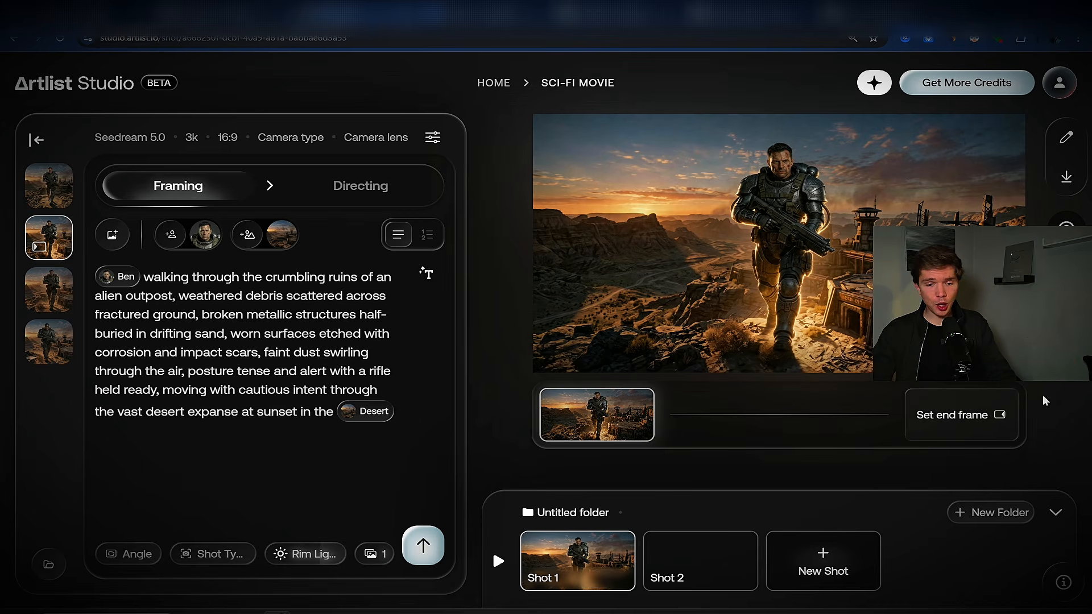
{"action": "mouse_move", "coordinate": [960, 420]}
{"action": "left_click", "coordinate": [50, 341]}
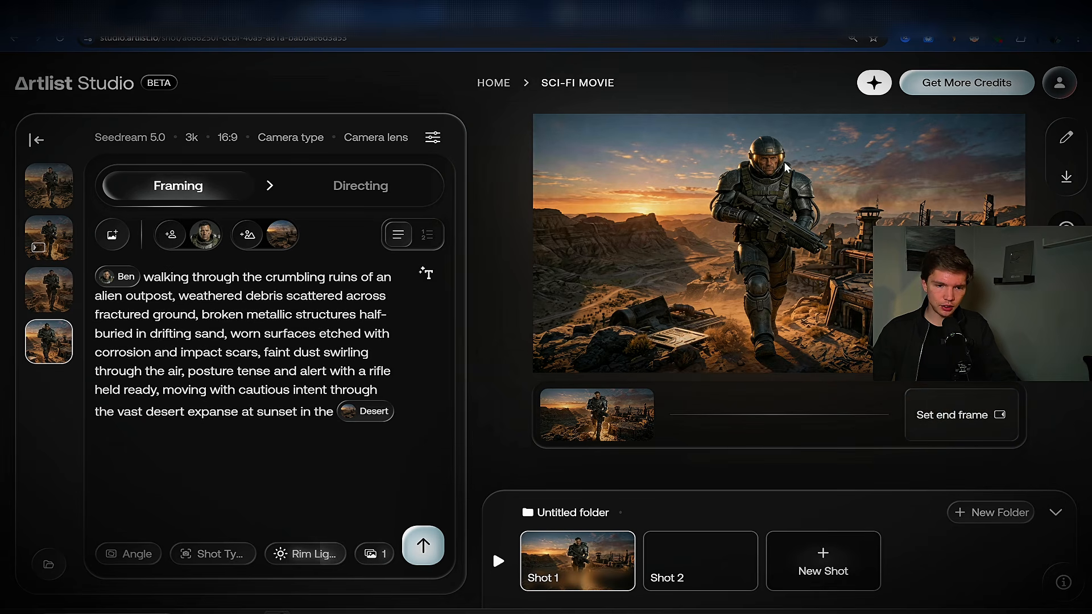
{"action": "left_click", "coordinate": [912, 395]}
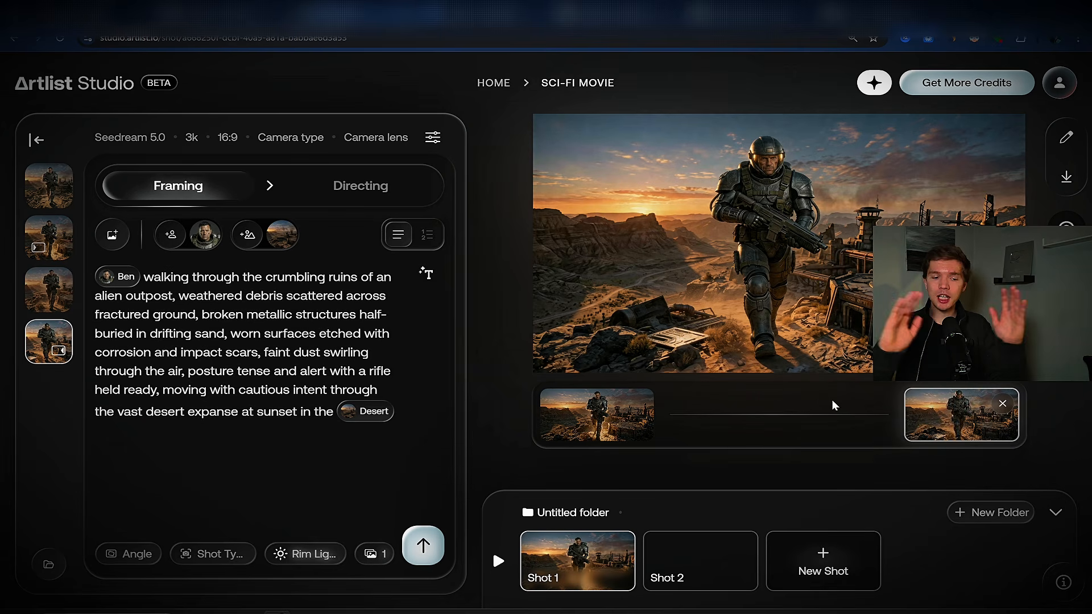
Step: Switch Shot 1 to Directing and remove its end frame
{"action": "left_click", "coordinate": [362, 187]}
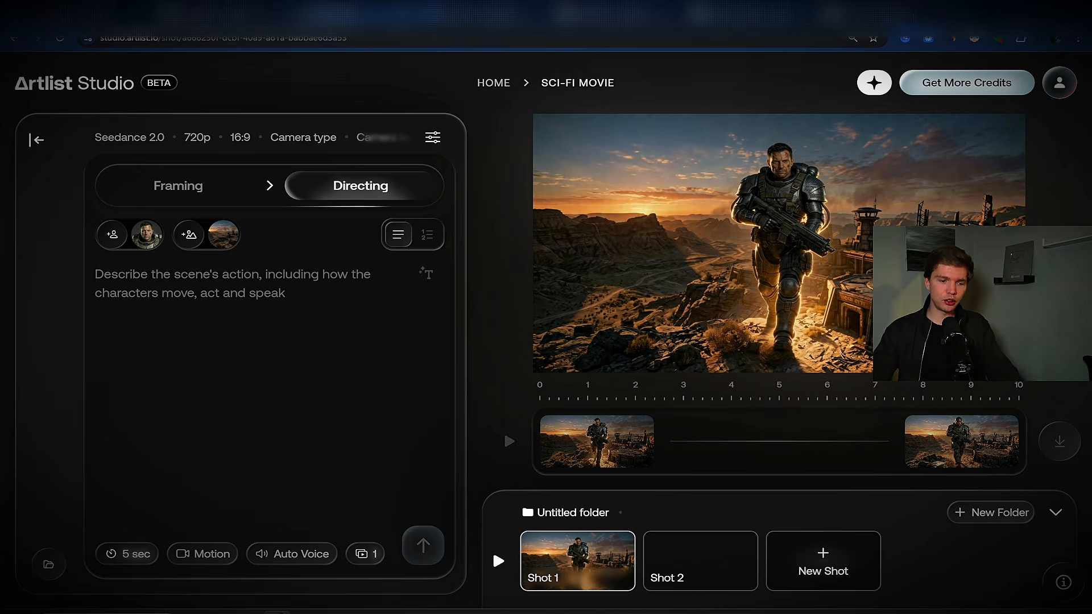
{"action": "left_click", "coordinate": [1003, 431]}
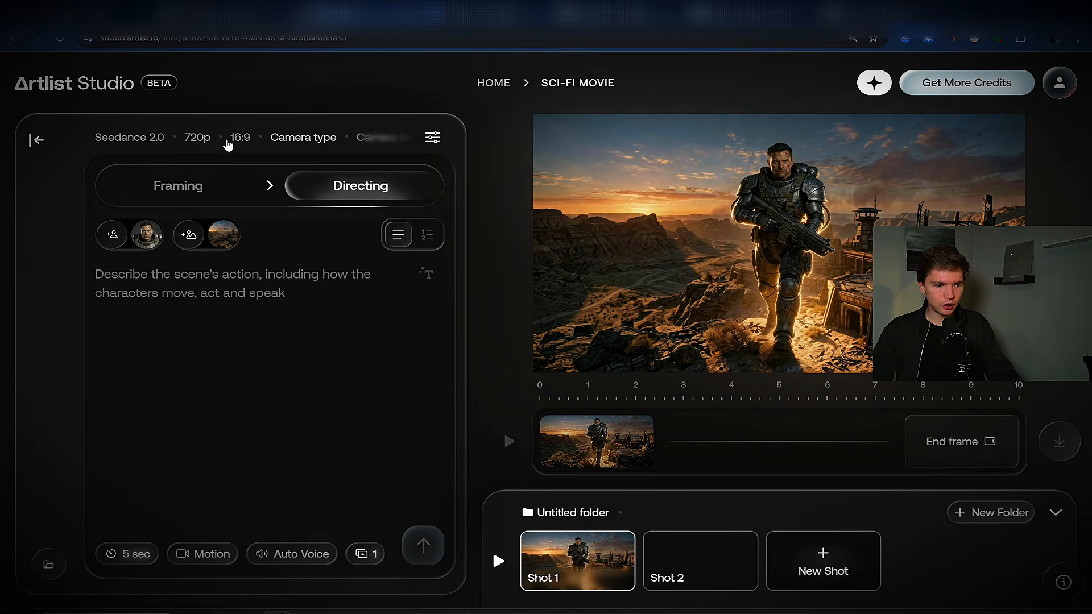
Step: Review the video model, resolution, aspect ratio and camera options in the generation settings, keeping Seedance 2.0 at 720p
{"action": "left_click", "coordinate": [128, 139]}
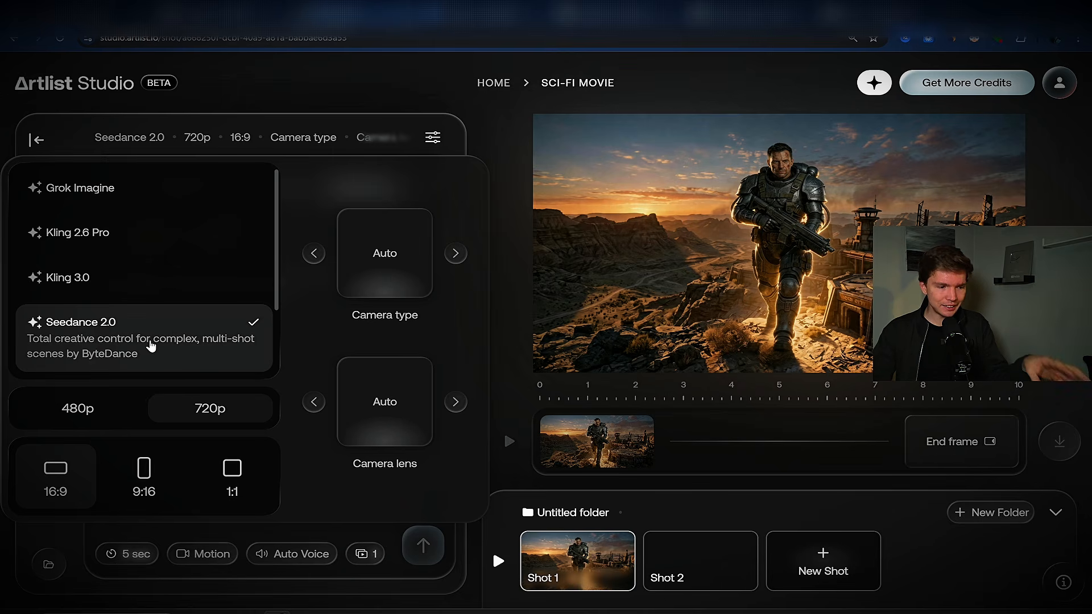
{"action": "left_click", "coordinate": [434, 138]}
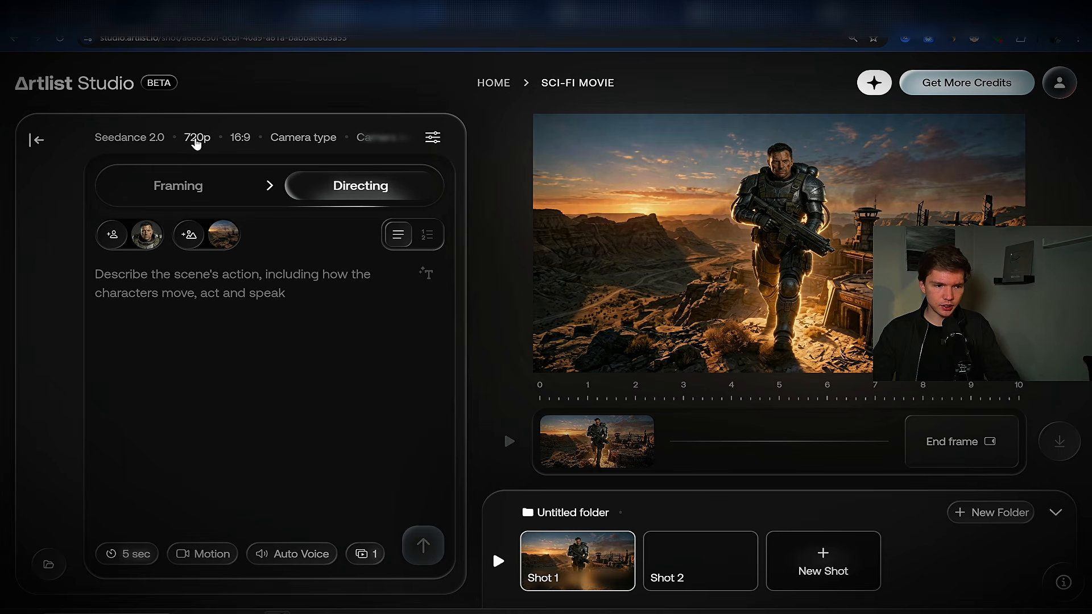
{"action": "left_click", "coordinate": [135, 139]}
{"action": "left_click", "coordinate": [433, 138]}
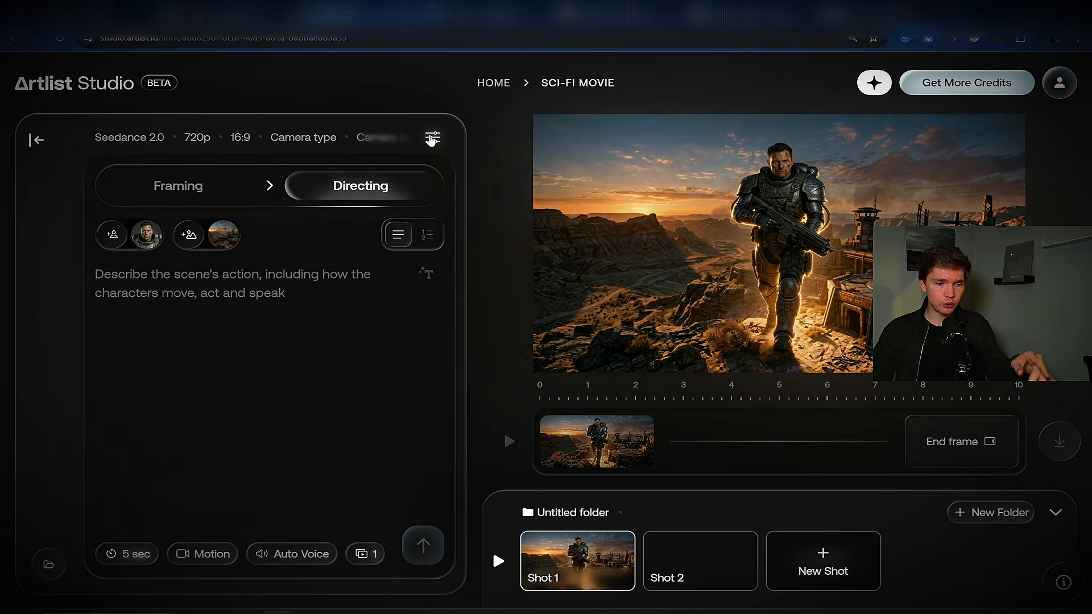
{"action": "left_click", "coordinate": [196, 137]}
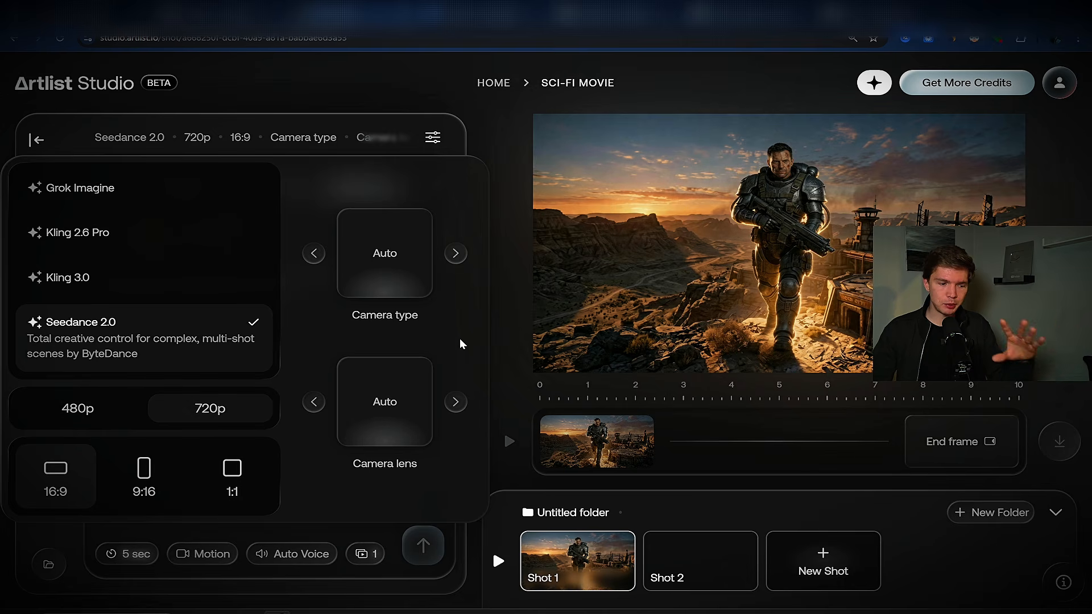
{"action": "left_click", "coordinate": [433, 137]}
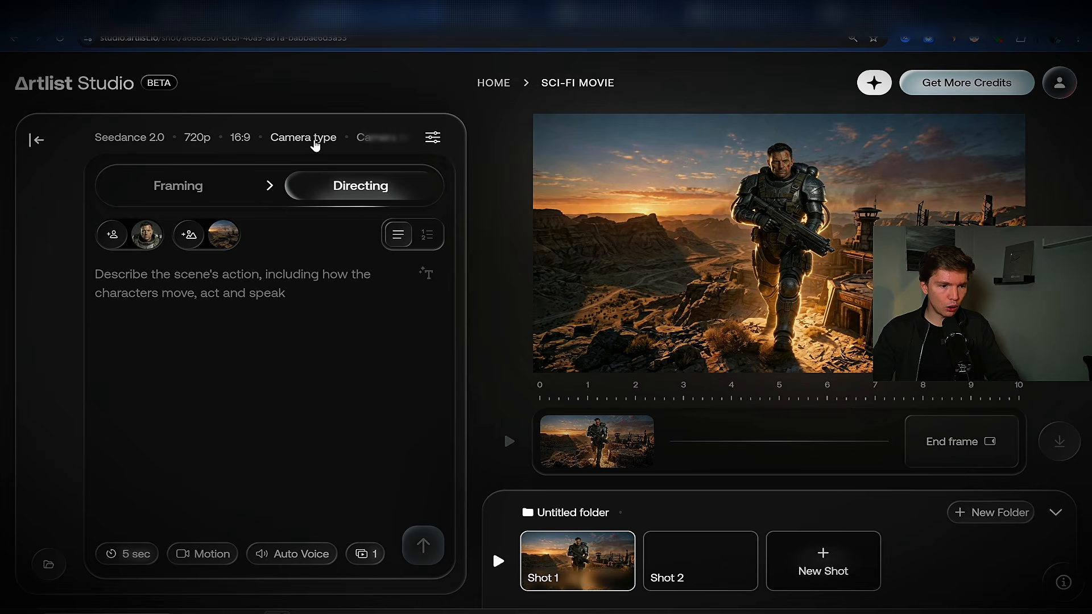
Step: Set the video duration to 7 sec and check the camera motion options
{"action": "left_click", "coordinate": [134, 554]}
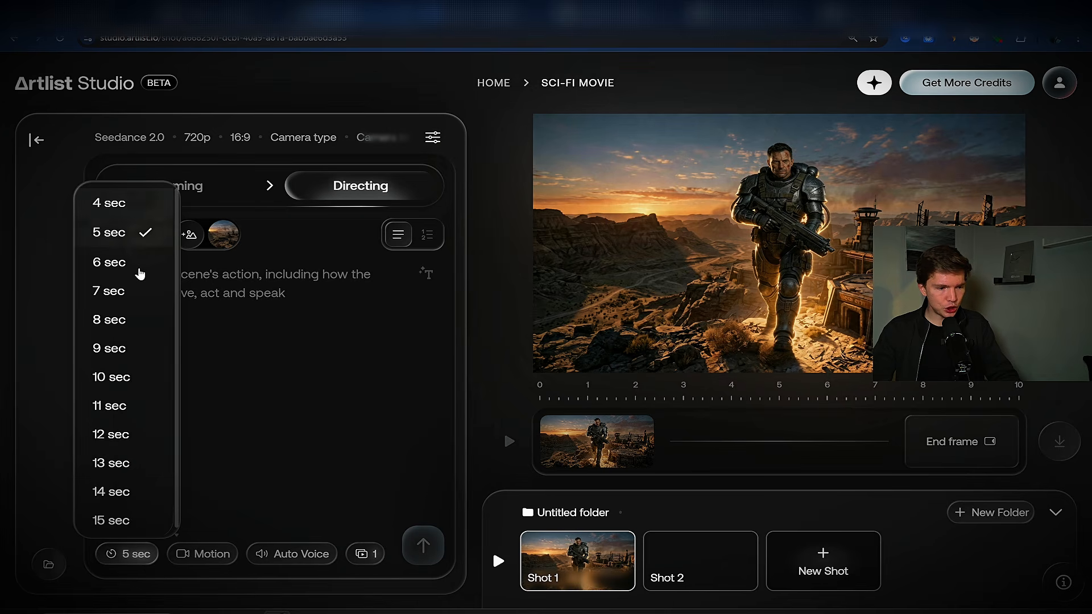
{"action": "left_click", "coordinate": [118, 290]}
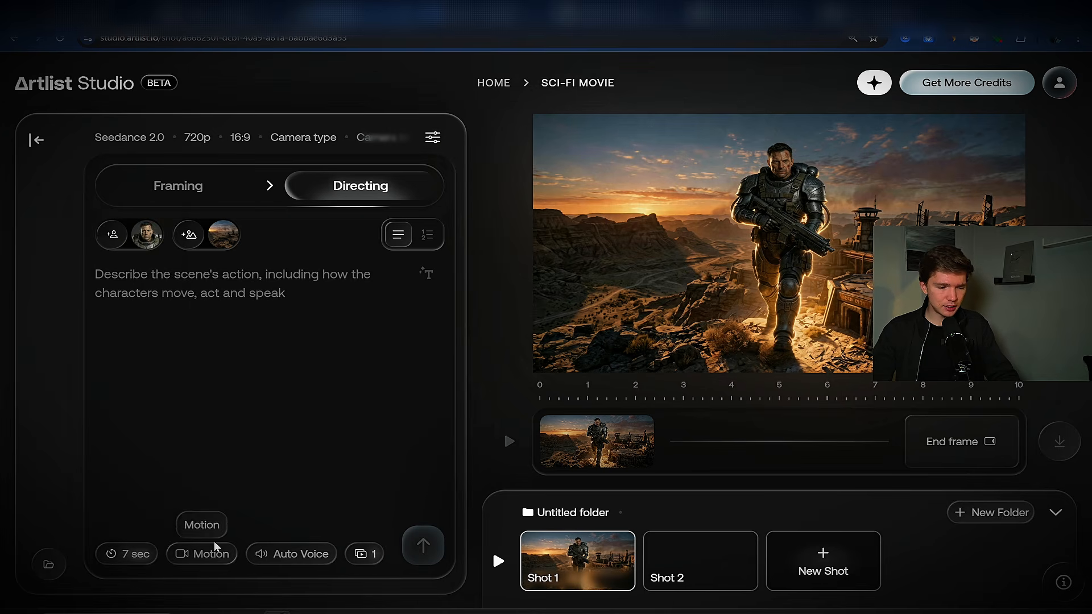
{"action": "left_click", "coordinate": [207, 553]}
{"action": "left_click", "coordinate": [86, 281]}
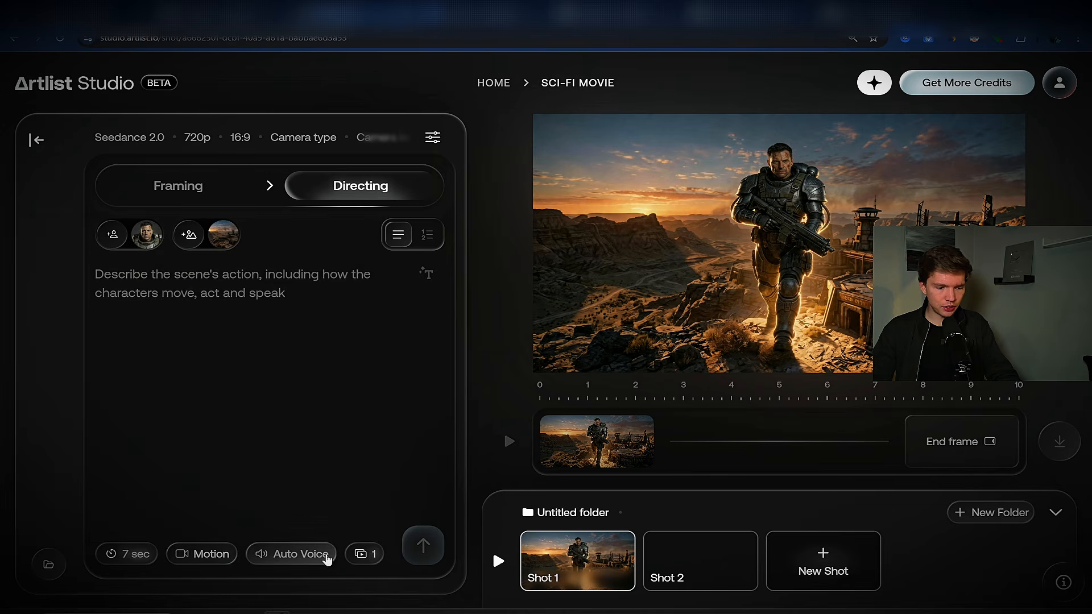
Step: Set the shot's audio to Character Voice and the number of videos to 2
{"action": "left_click", "coordinate": [322, 557]}
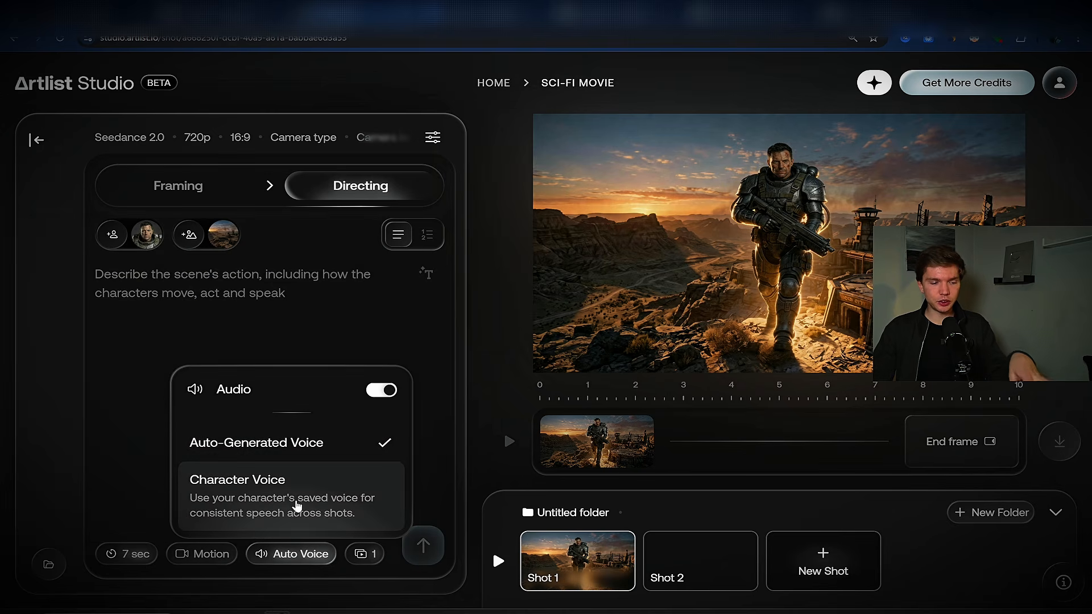
{"action": "left_click", "coordinate": [295, 504]}
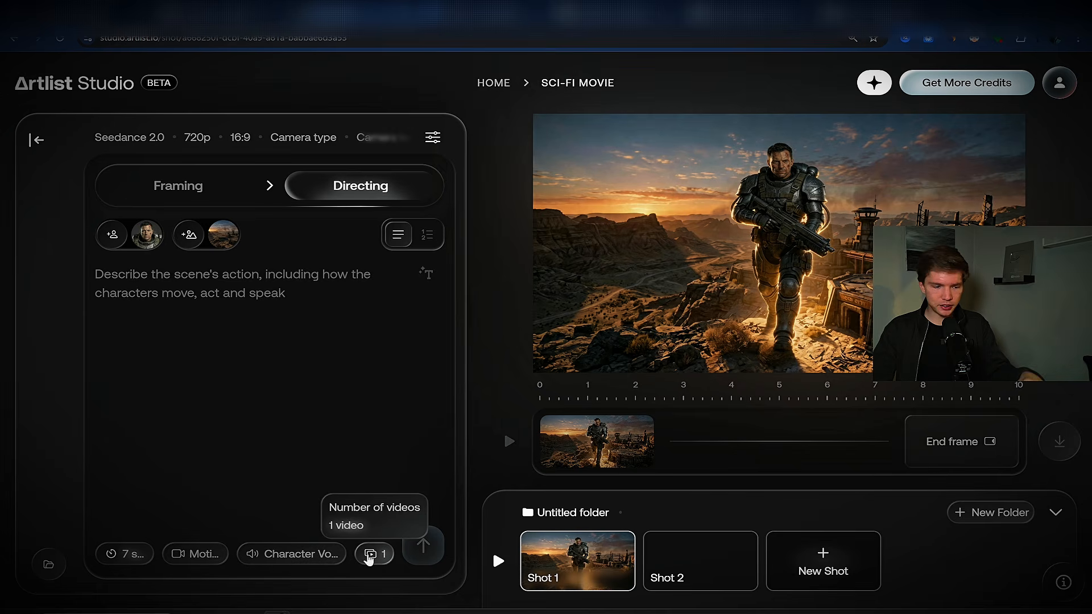
{"action": "left_click", "coordinate": [370, 559]}
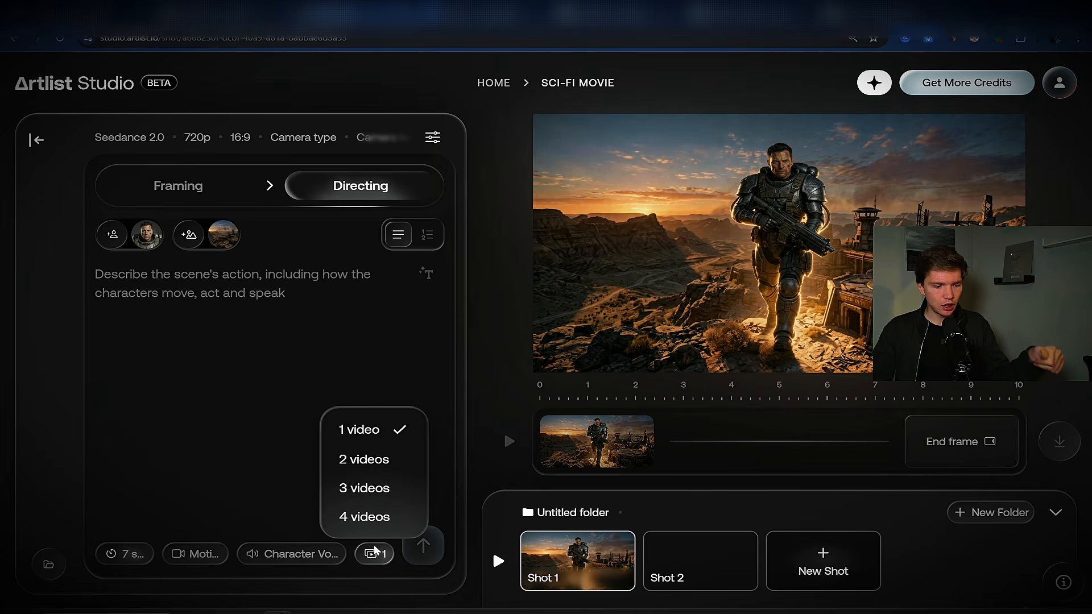
{"action": "left_click", "coordinate": [361, 456]}
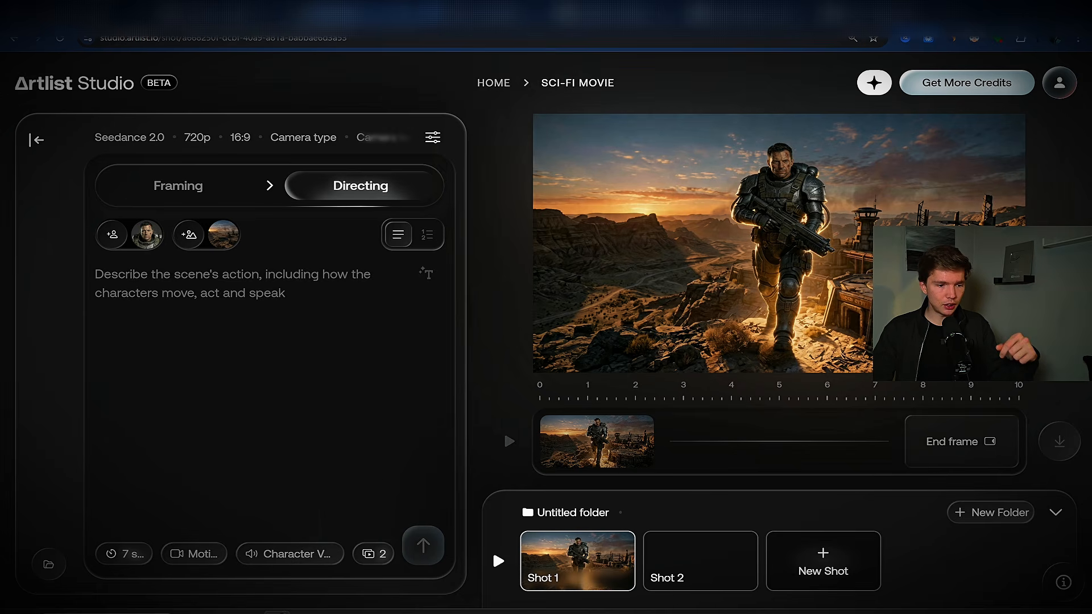
Step: Write the scene action "Ben walks slowly forward through the ruins, rifle raised, scanning for threats." and enhance the prompt
{"action": "left_click", "coordinate": [95, 274]}
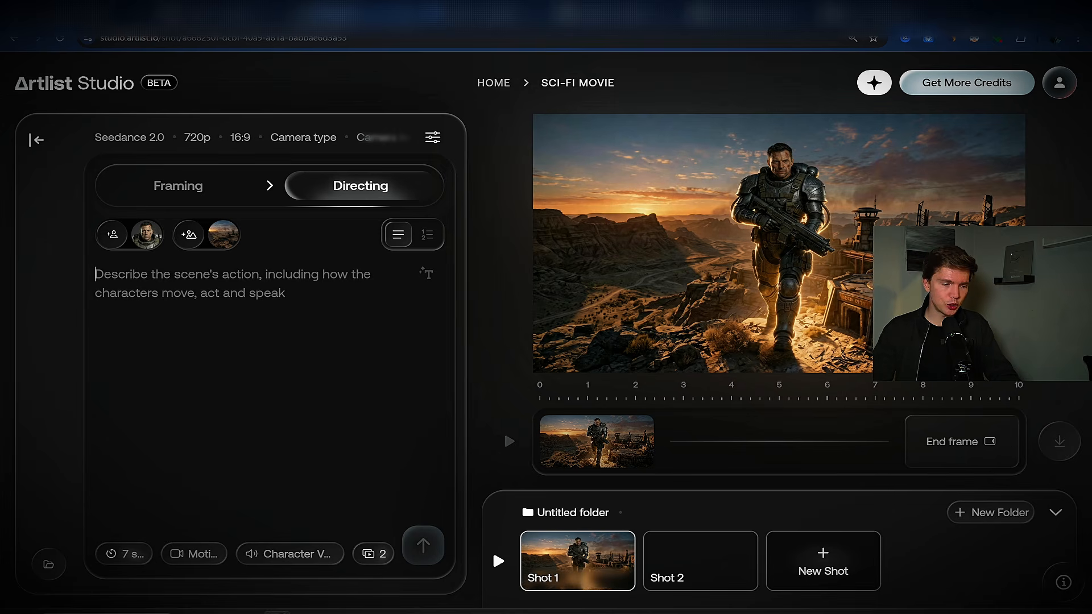
{"action": "type", "text": "Ben walks slowly forward through the ruins, rifle raised, scanning for threats."}
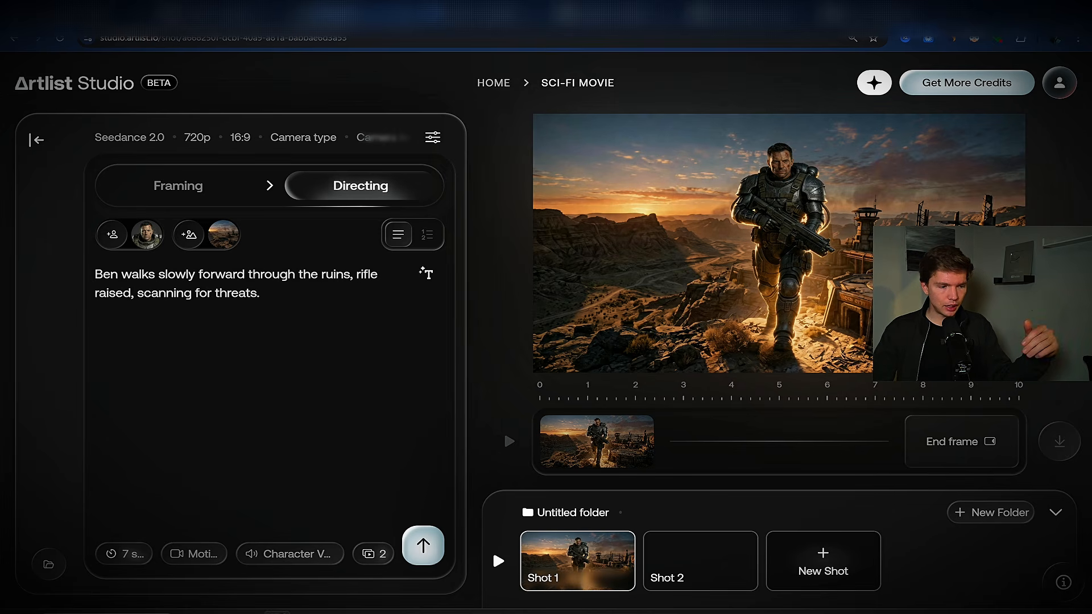
{"action": "left_click_drag", "start_coordinate": [109, 274], "coordinate": [246, 293]}
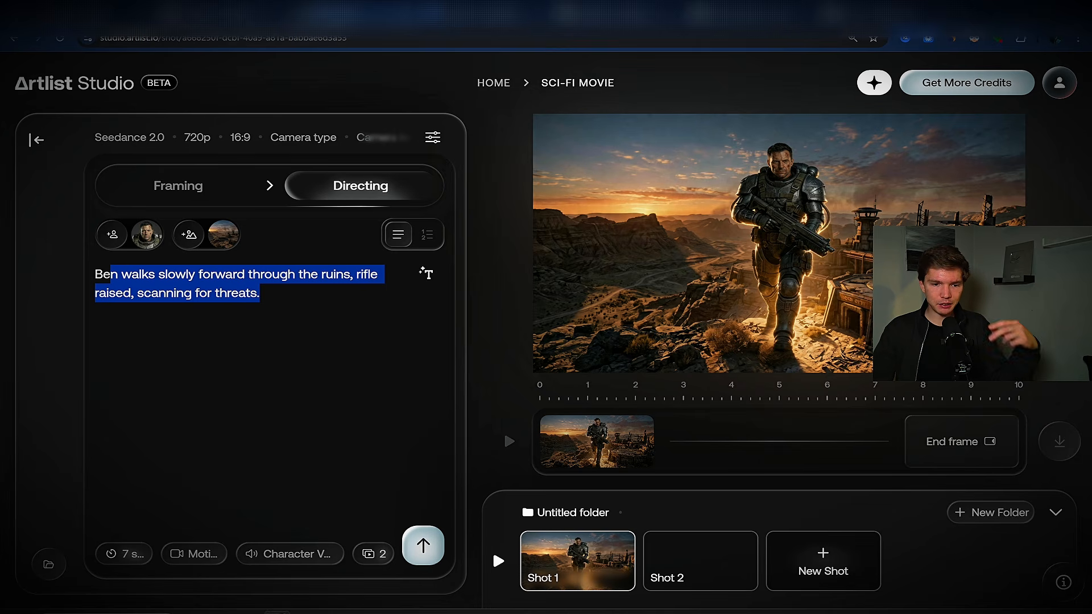
{"action": "left_click", "coordinate": [426, 273]}
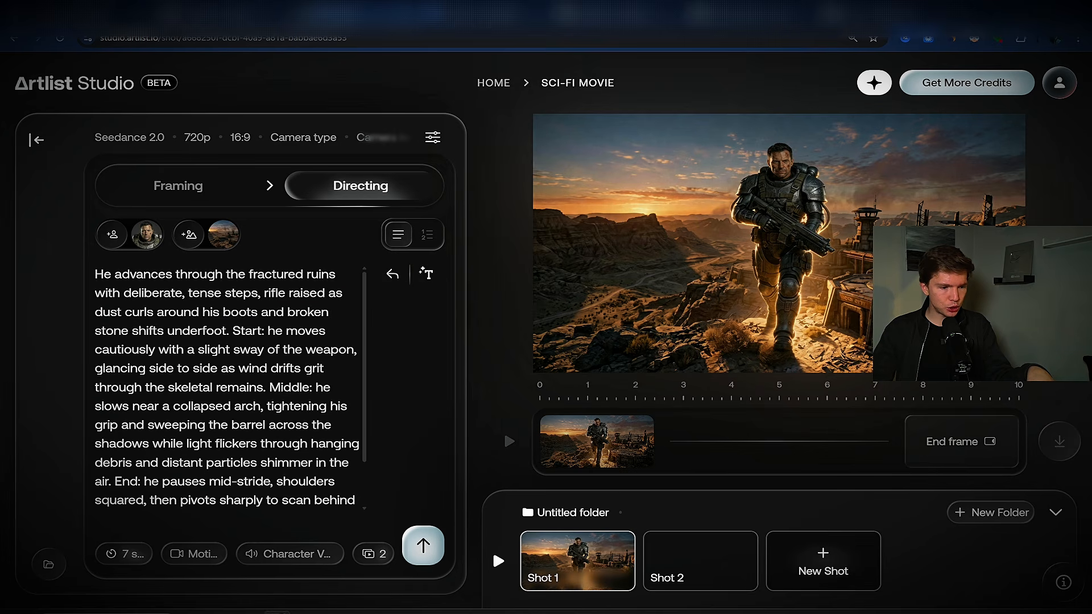
Step: Replace the opening "He" of the enhanced prompt with the Ben character reference and generate the videos
{"action": "left_click_drag", "start_coordinate": [112, 275], "coordinate": [49, 274]}
{"action": "type", "text": "@"}
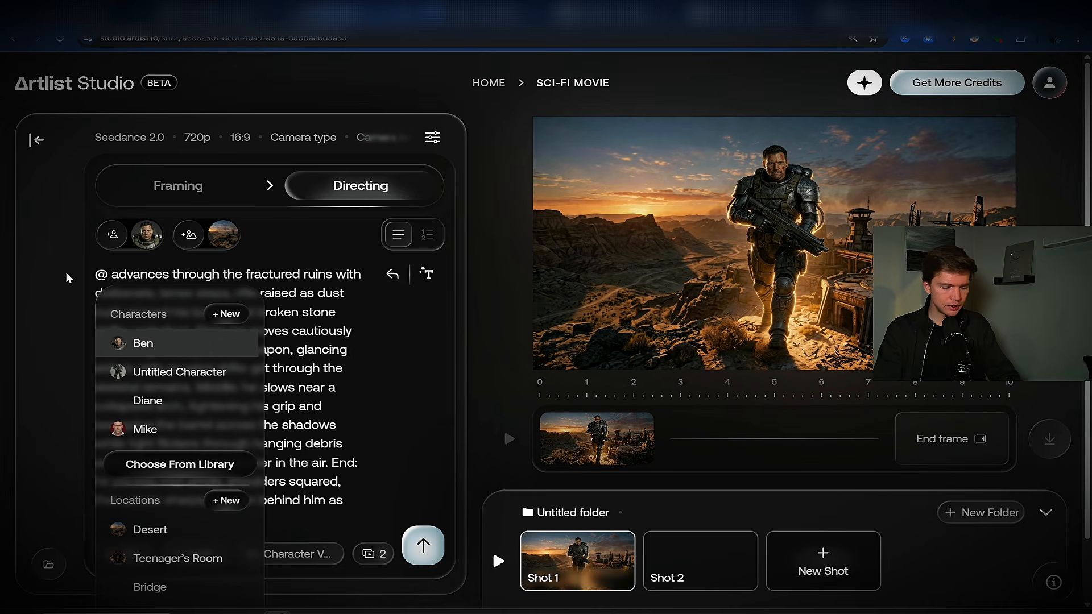
{"action": "left_click", "coordinate": [158, 343]}
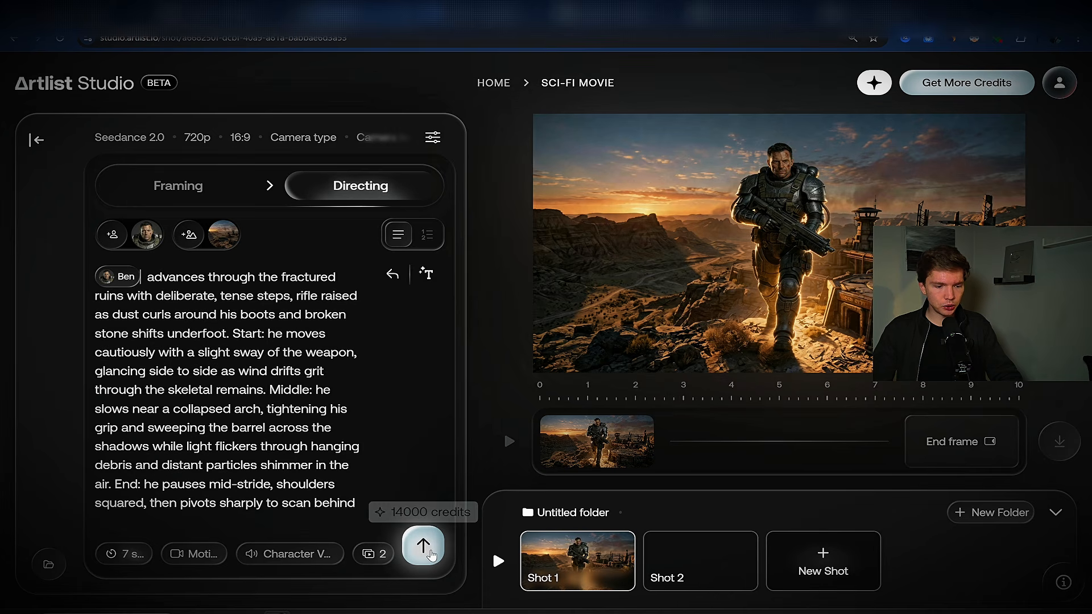
{"action": "left_click", "coordinate": [423, 546]}
Step: Switch the video model to Kling 3.0 at pro quality and generate Shot 1 again
{"action": "left_click", "coordinate": [102, 139]}
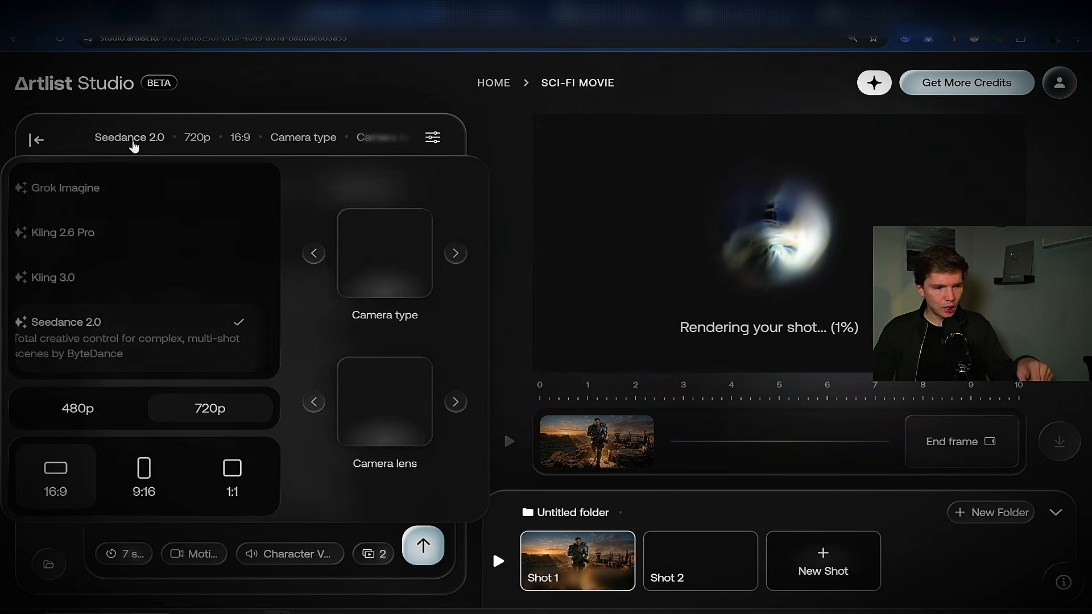
{"action": "left_click", "coordinate": [140, 278]}
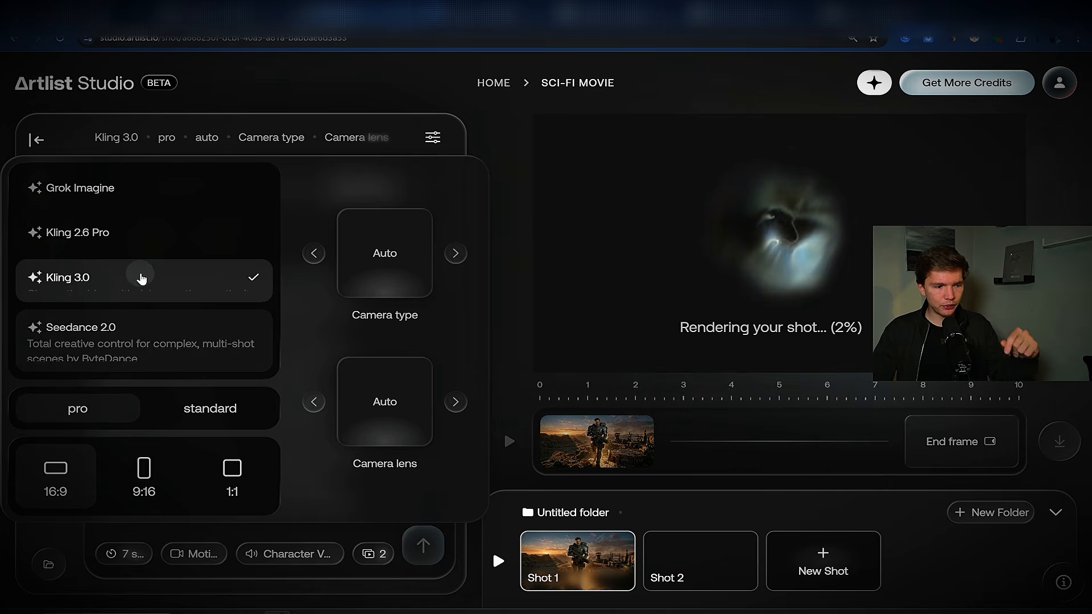
{"action": "left_click", "coordinate": [423, 549]}
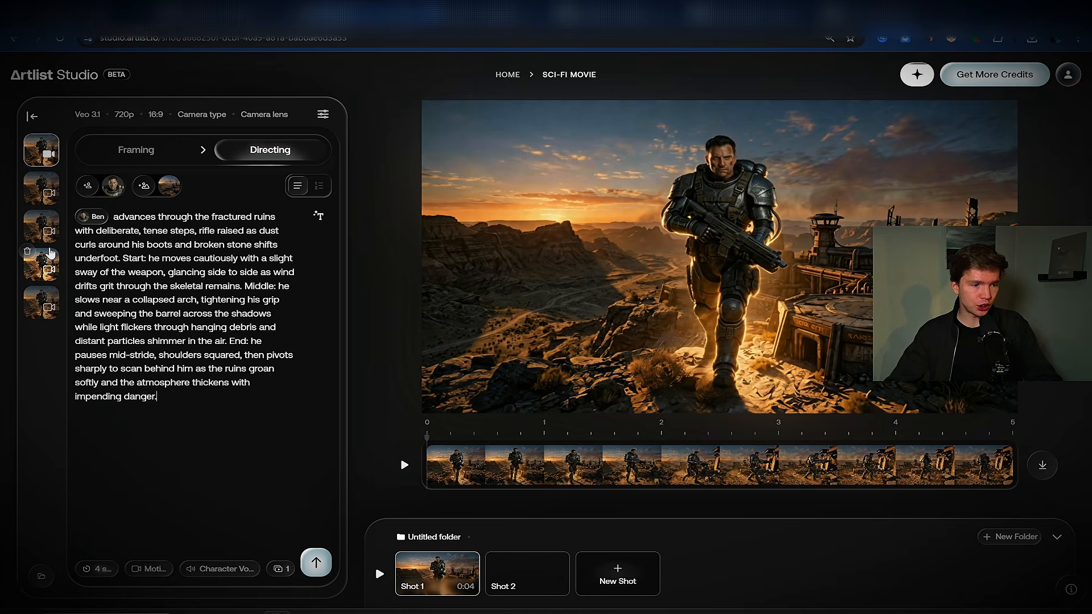
Step: Select the fifth generated video as Shot 1's take and delete the first one
{"action": "left_click", "coordinate": [34, 314]}
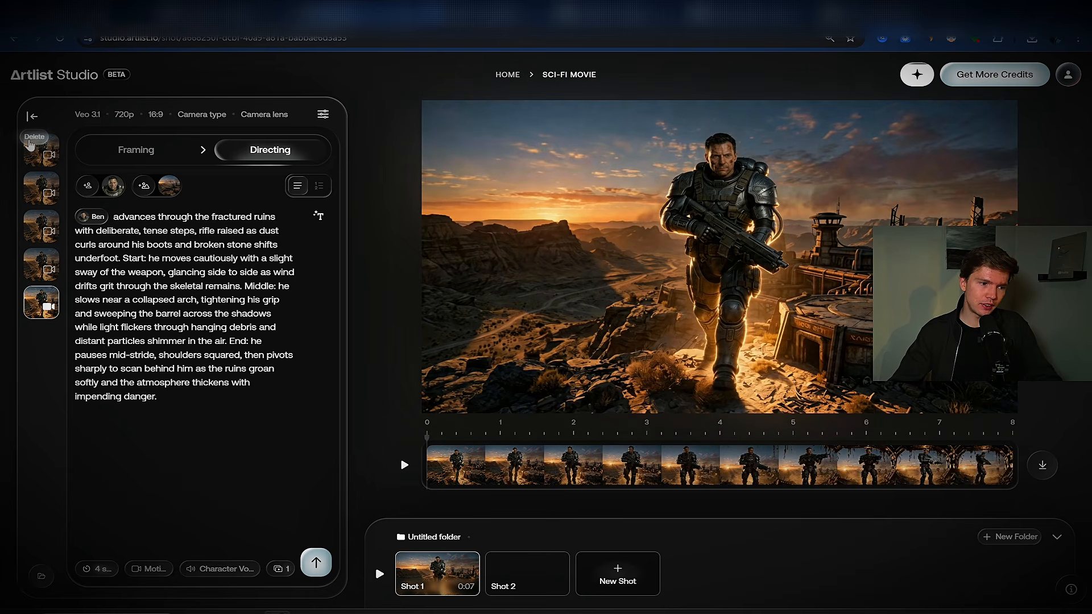
{"action": "left_click", "coordinate": [27, 137]}
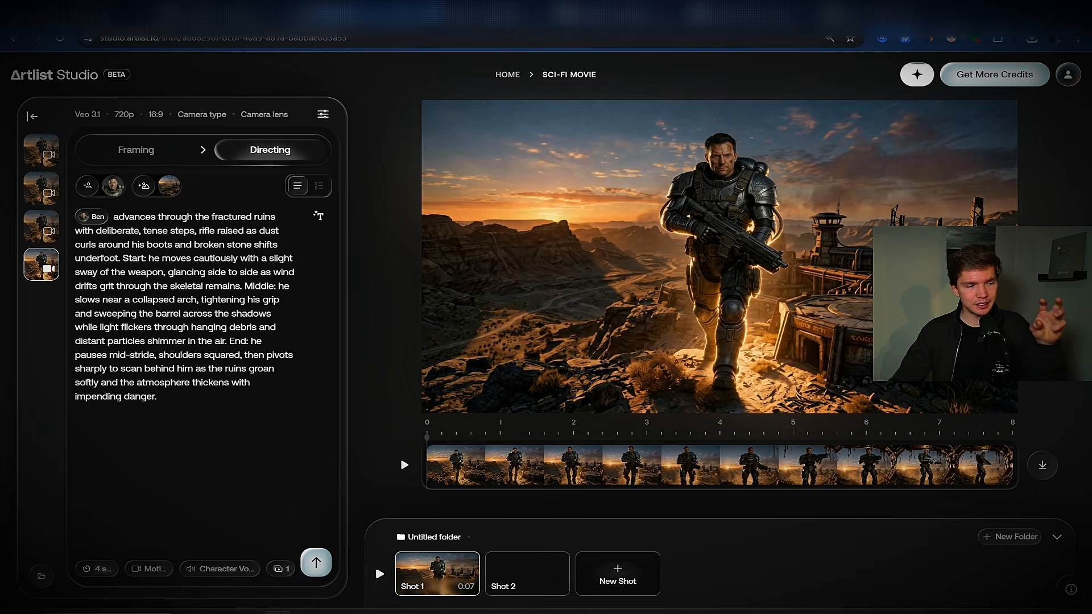
Step: Look at the empty Shot 2, add another new shot after it, and return to Shot 1
{"action": "left_click", "coordinate": [518, 578]}
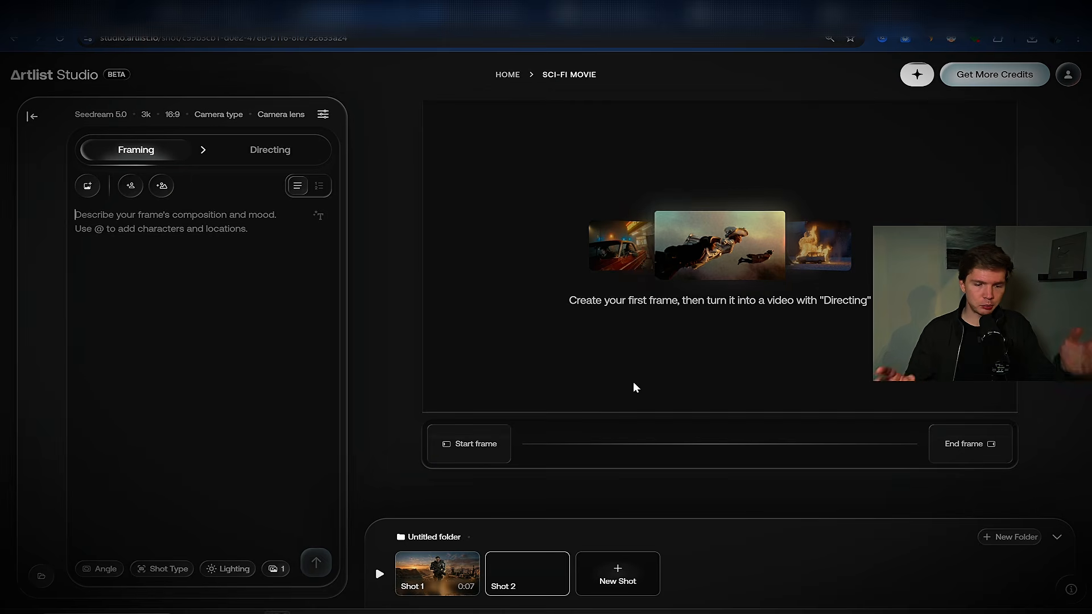
{"action": "left_click", "coordinate": [620, 578]}
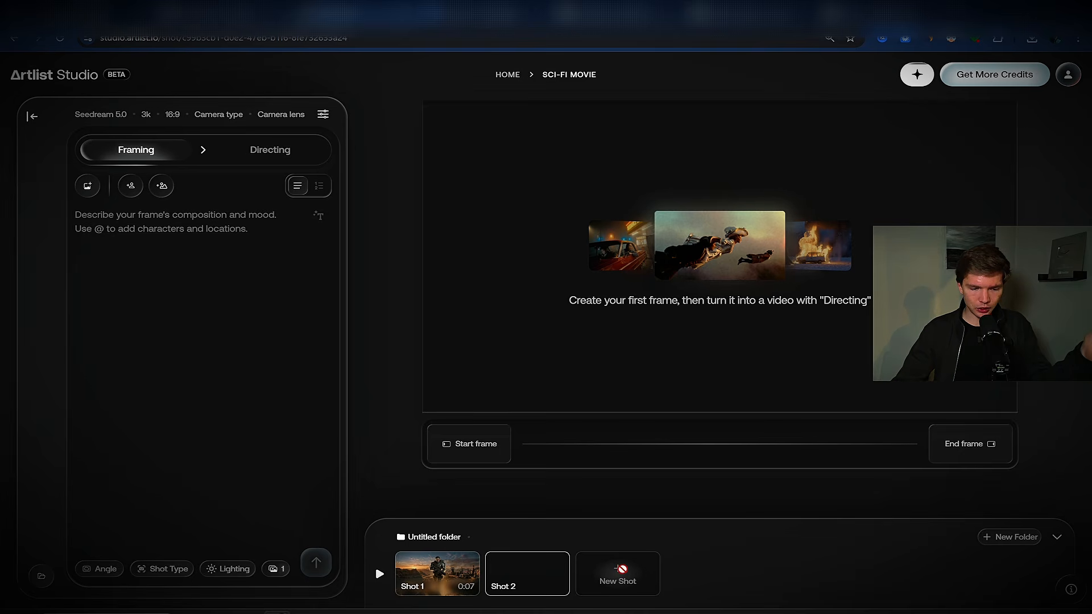
{"action": "left_click", "coordinate": [419, 580]}
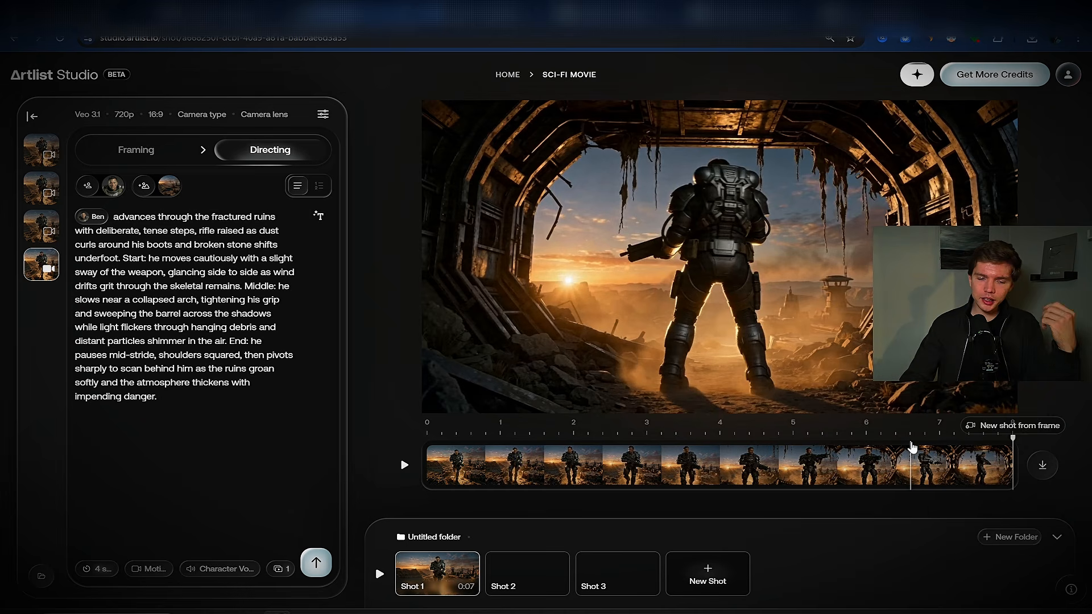
Step: Create a new shot from the last frame of Shot 1's video
{"action": "left_click", "coordinate": [429, 439]}
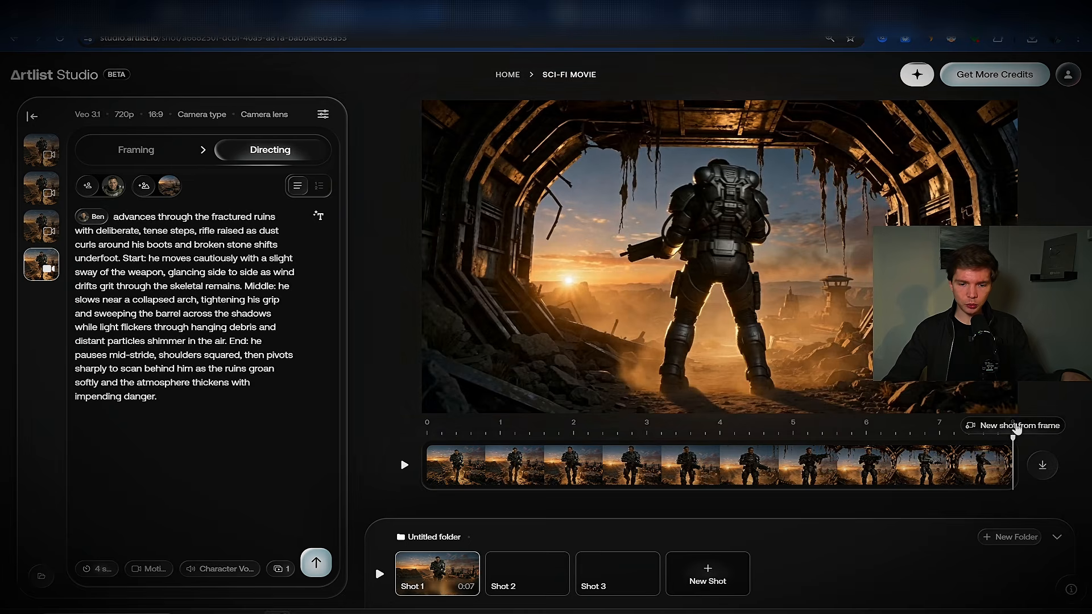
{"action": "left_click", "coordinate": [1015, 429]}
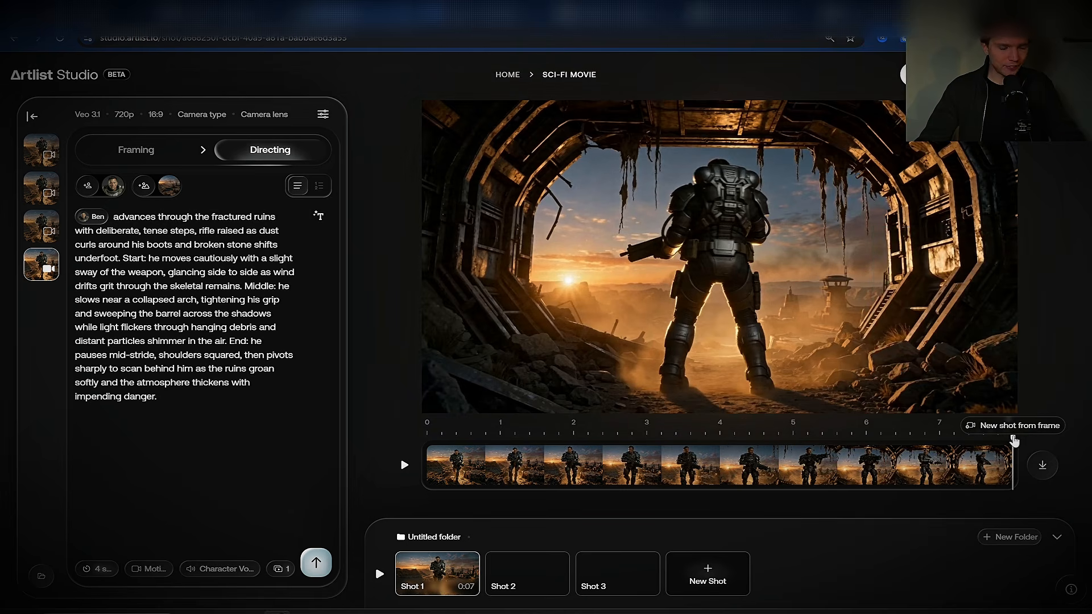
{"action": "key", "text": "ctrl+plus"}
{"action": "key", "text": "ctrl+minus"}
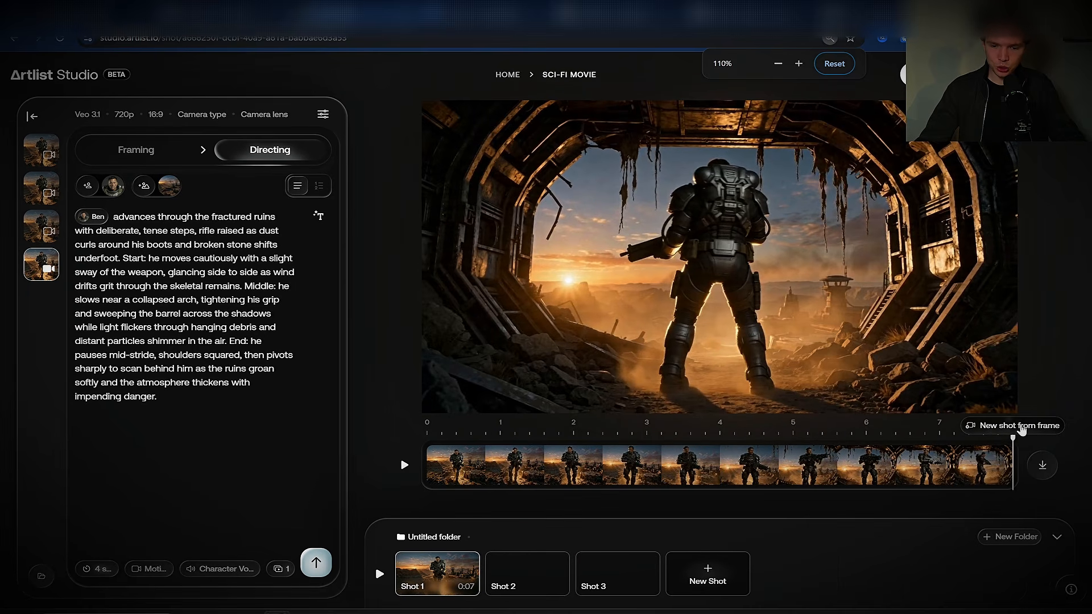
{"action": "left_click", "coordinate": [1020, 427]}
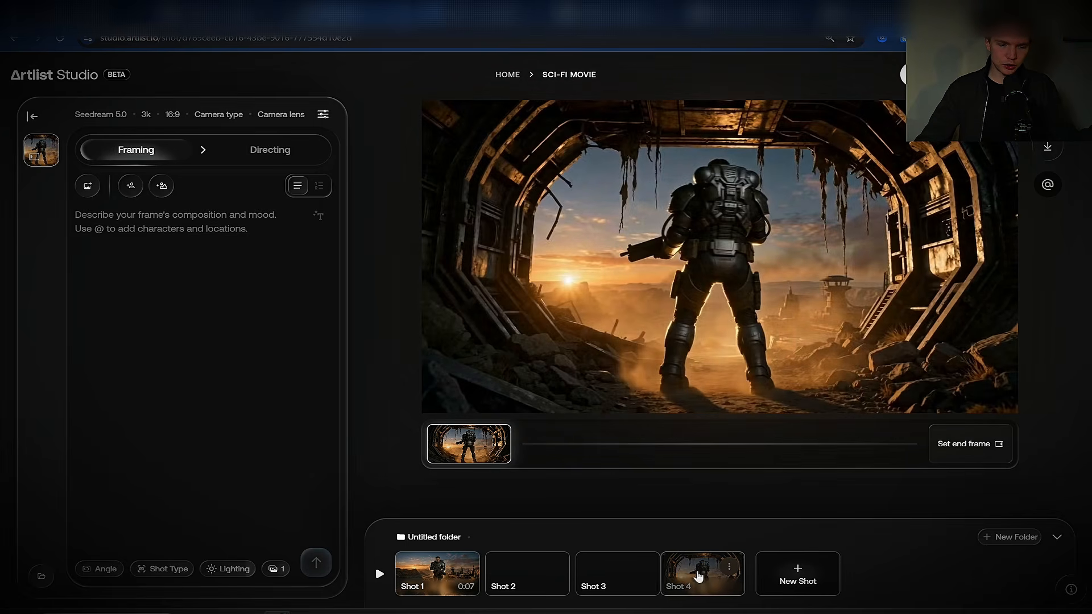
Step: Move Shot 4 directly after Shot 1 and compare Shot 1's last frame with Shot 4's start frame
{"action": "left_click_drag", "start_coordinate": [698, 575], "coordinate": [564, 525]}
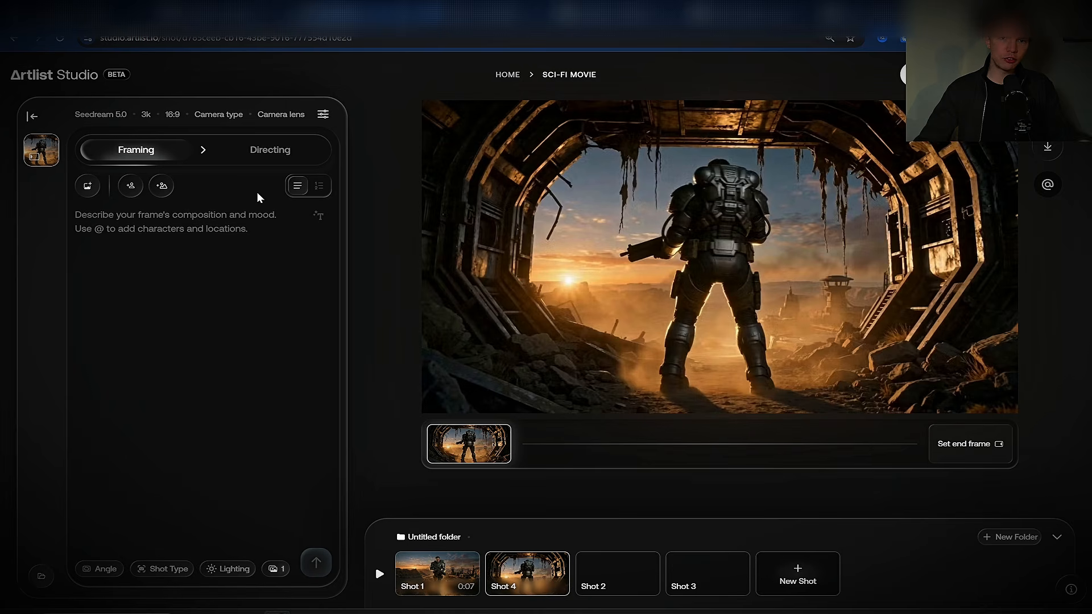
{"action": "left_click", "coordinate": [444, 573]}
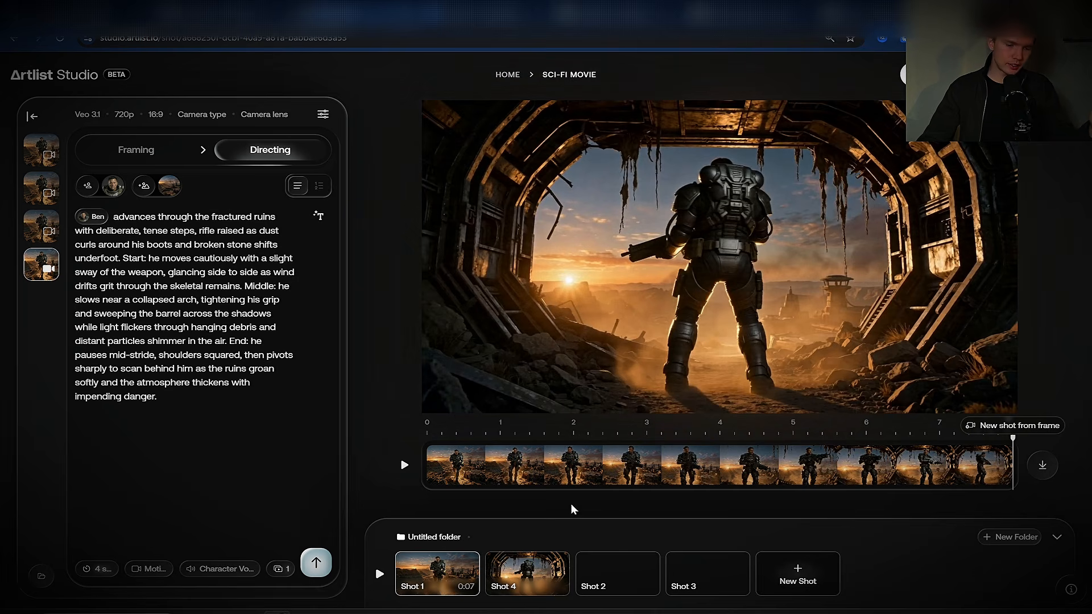
{"action": "left_click", "coordinate": [533, 563]}
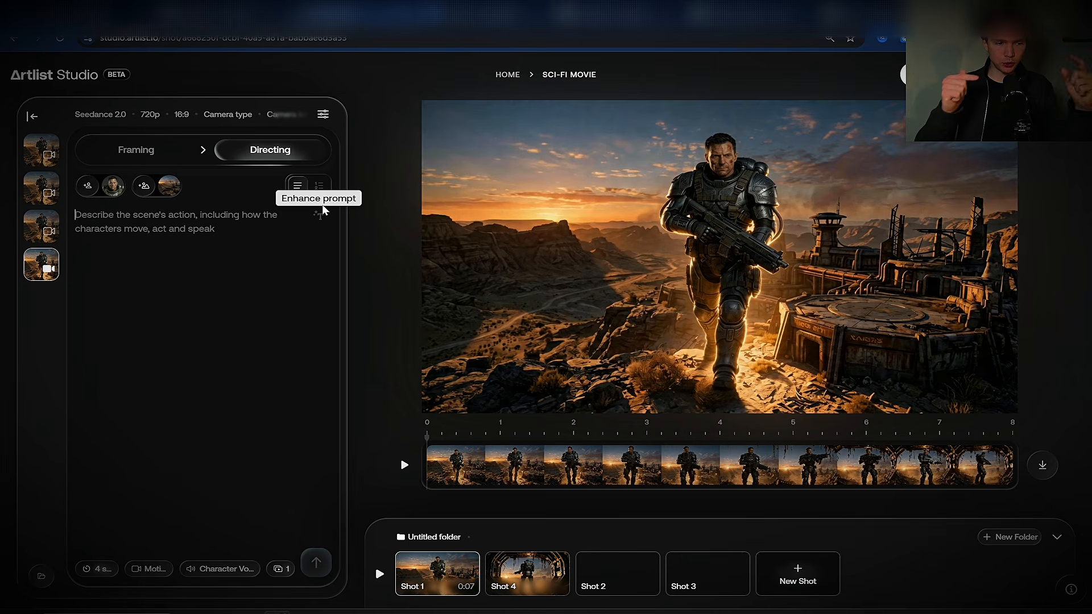
Step: Start creating a new character and open the existing creations as a source for its reference image
{"action": "left_click", "coordinate": [89, 187]}
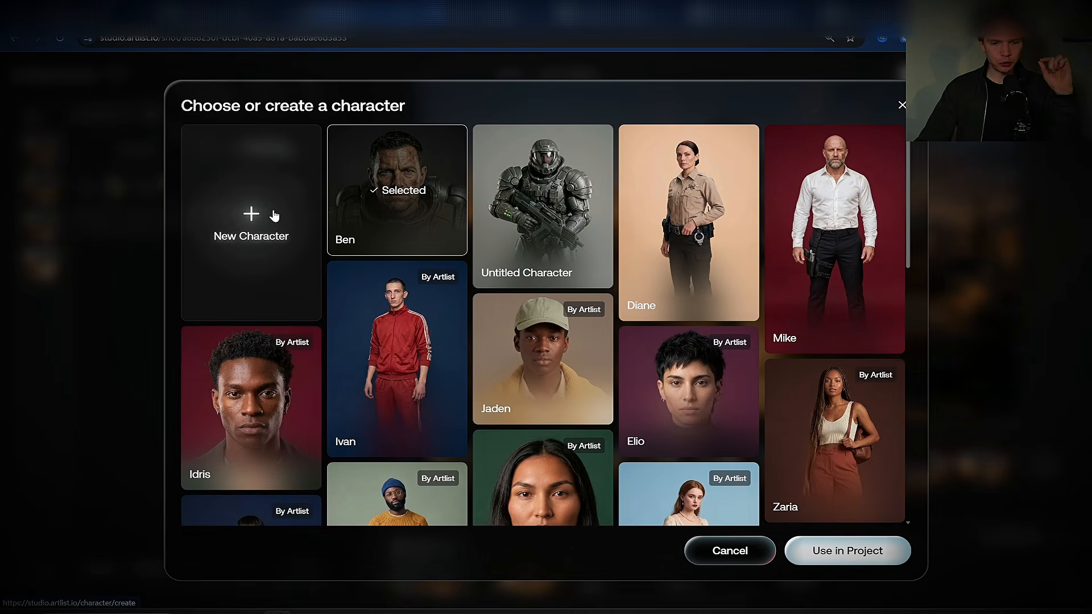
{"action": "left_click", "coordinate": [266, 216]}
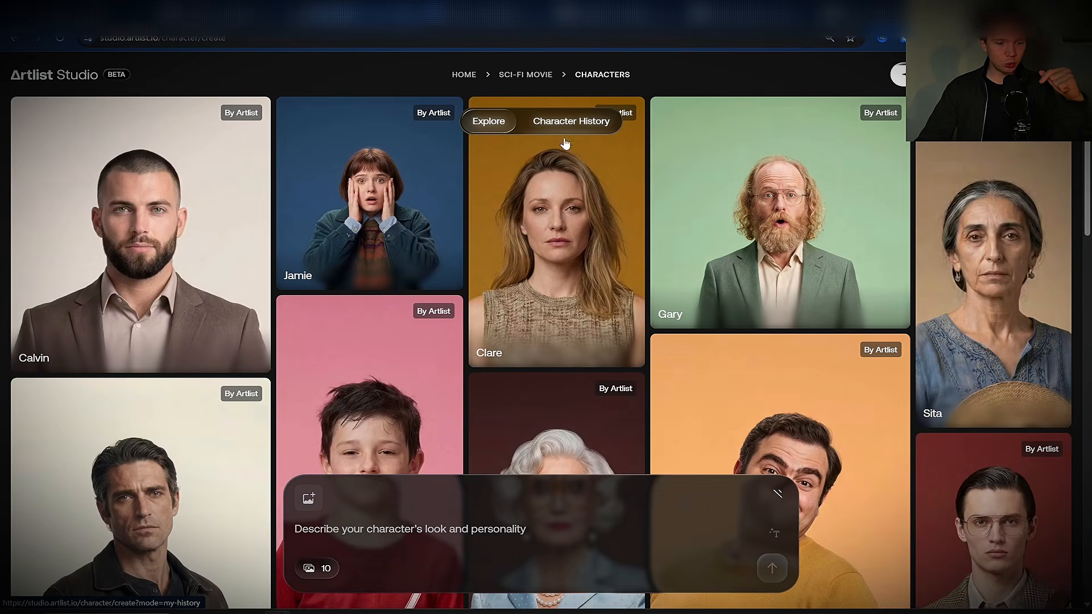
{"action": "left_click", "coordinate": [310, 499]}
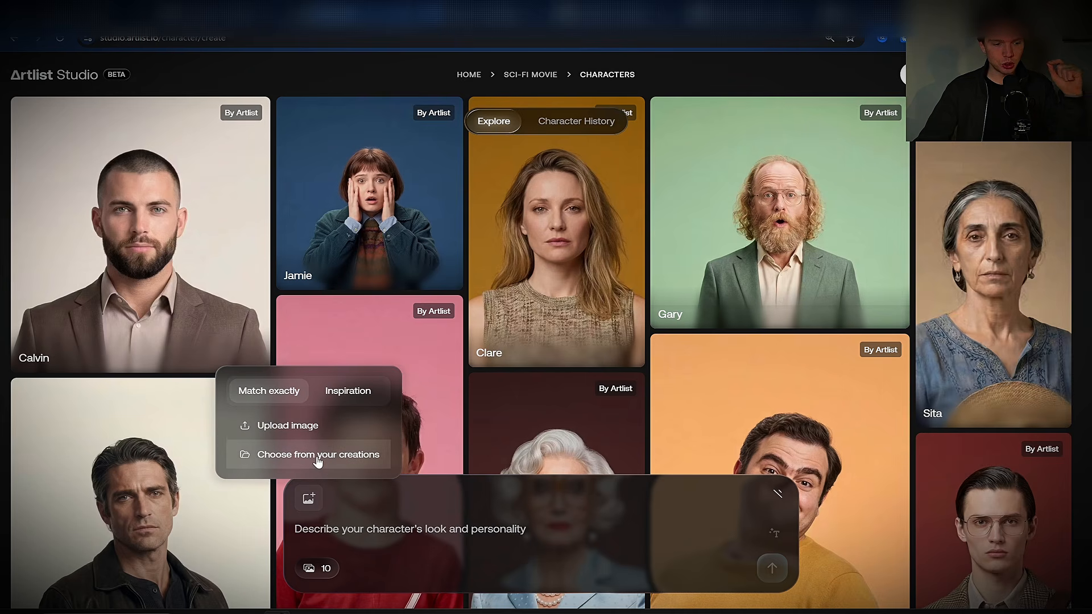
{"action": "left_click", "coordinate": [317, 455]}
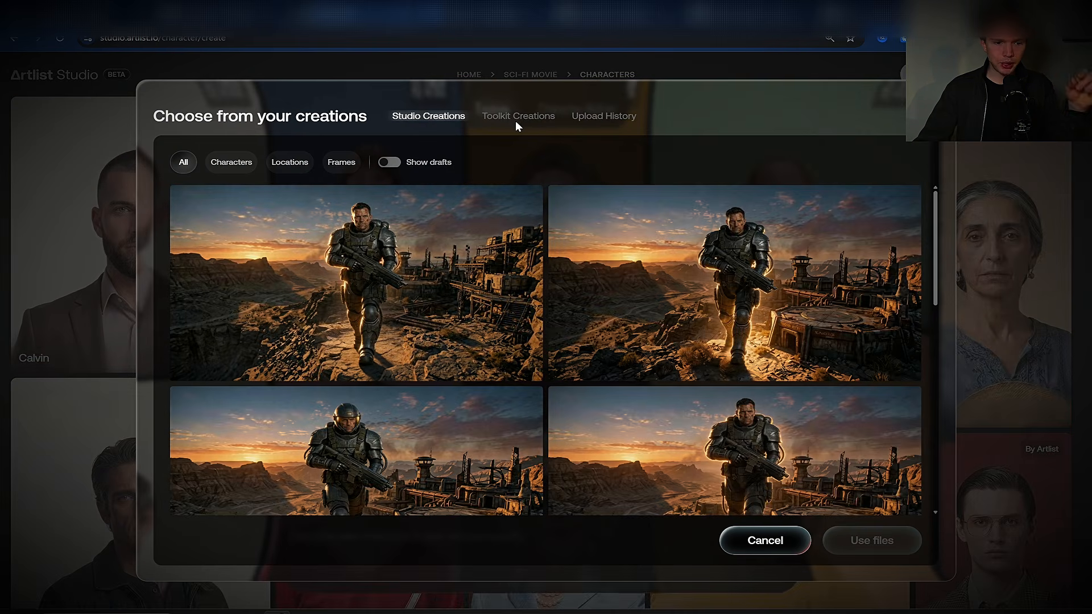
Step: Browse the Toolkit Creations for an image usable as the new character's reference
{"action": "left_click", "coordinate": [515, 121]}
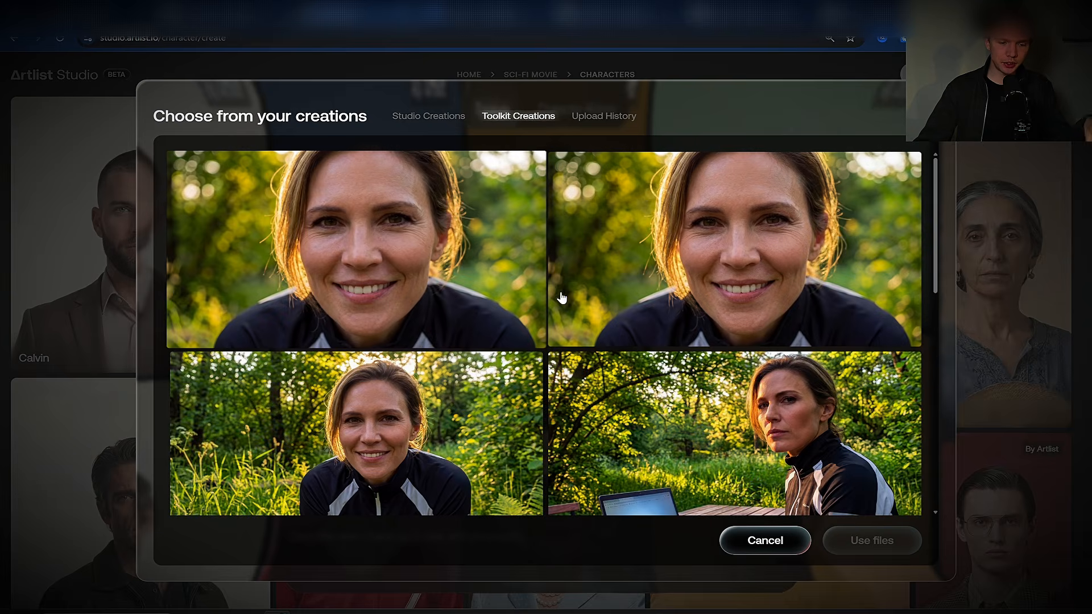
{"action": "scroll", "coordinate": [562, 297], "scroll_direction": "down", "scroll_amount": 15}
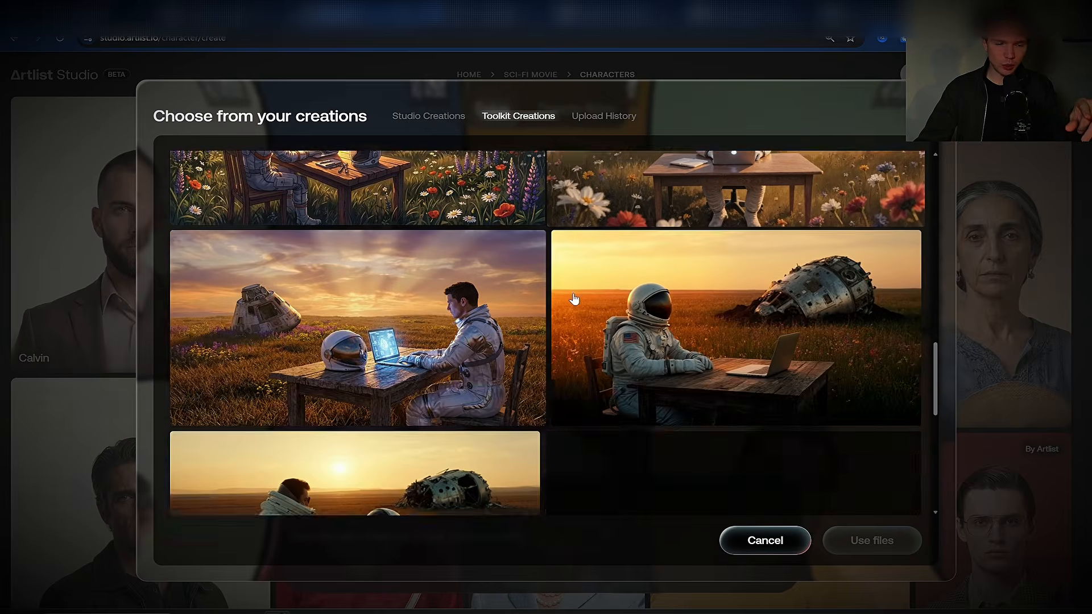
{"action": "scroll", "coordinate": [574, 299], "scroll_direction": "down", "scroll_amount": 10}
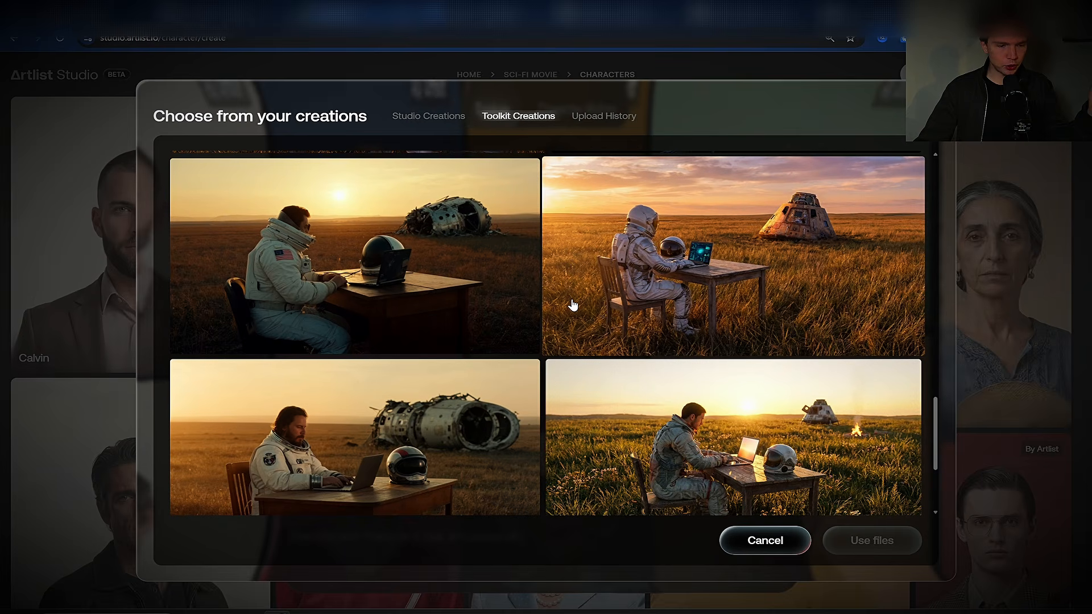
{"action": "scroll", "coordinate": [575, 310], "scroll_direction": "down", "scroll_amount": 3}
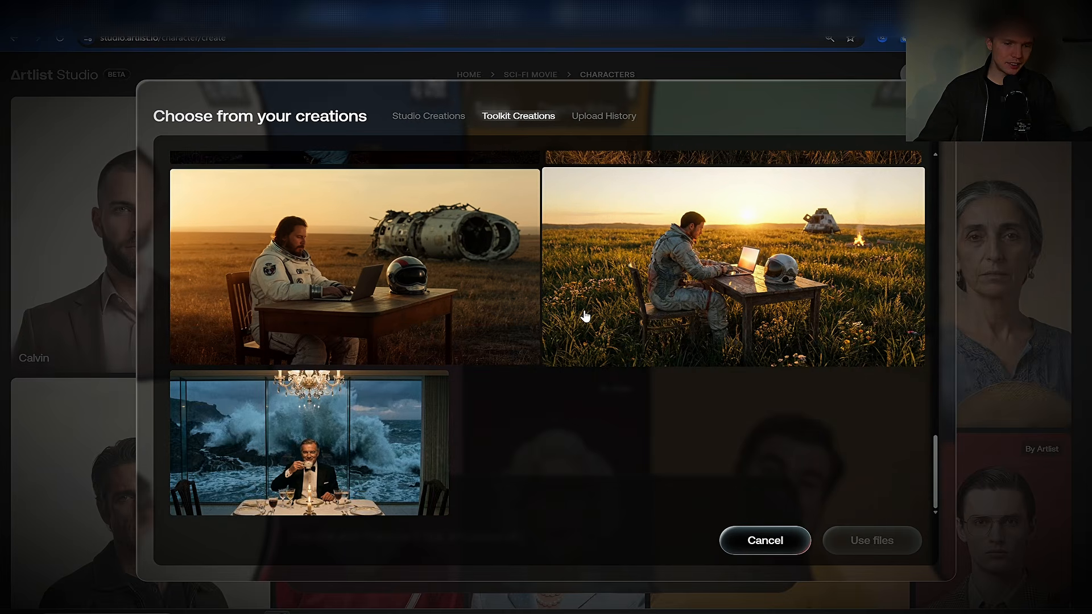
{"action": "scroll", "coordinate": [594, 330], "scroll_direction": "up", "scroll_amount": 2}
{"action": "scroll", "coordinate": [601, 333], "scroll_direction": "up", "scroll_amount": 8}
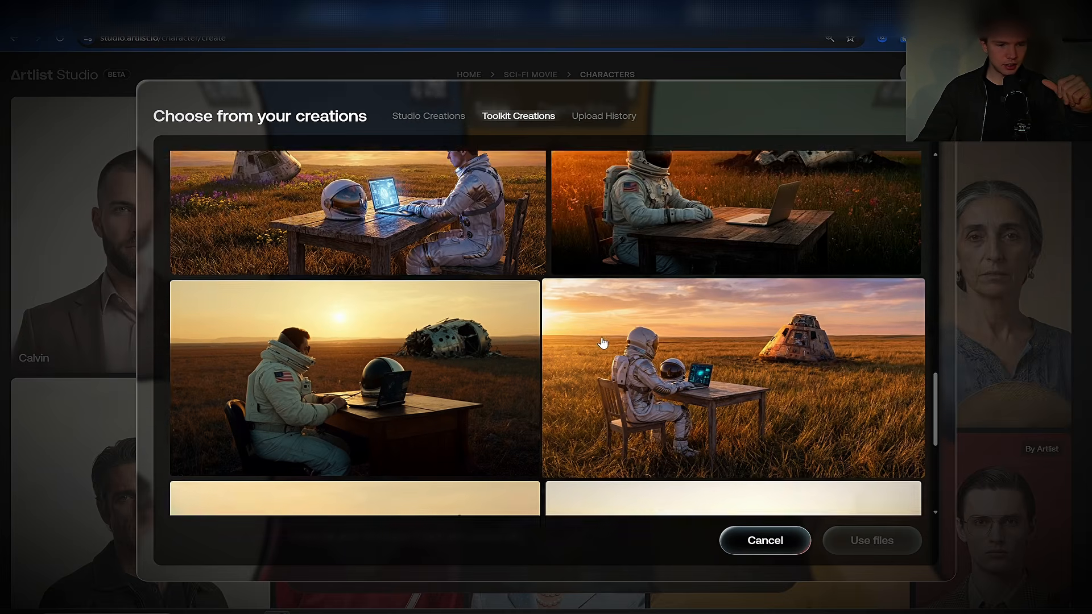
{"action": "scroll", "coordinate": [607, 343], "scroll_direction": "down", "scroll_amount": 3}
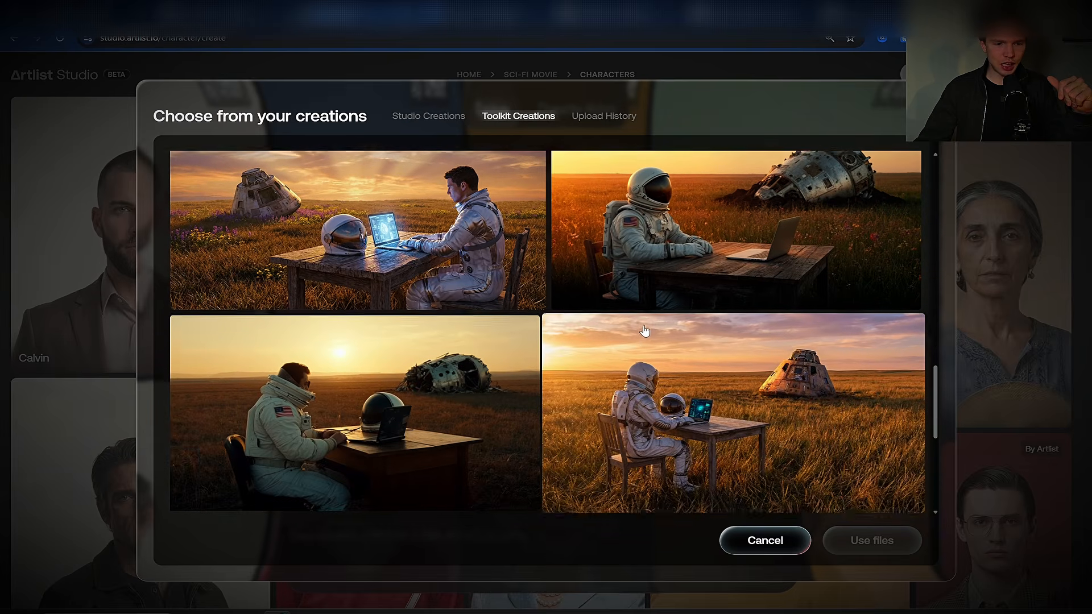
Step: Use the creation of the helmeted astronaut seated near the crashed capsule as reference and generate characters with the prompt "create a character out of him"
{"action": "scroll", "coordinate": [626, 285], "scroll_direction": "up", "scroll_amount": 1}
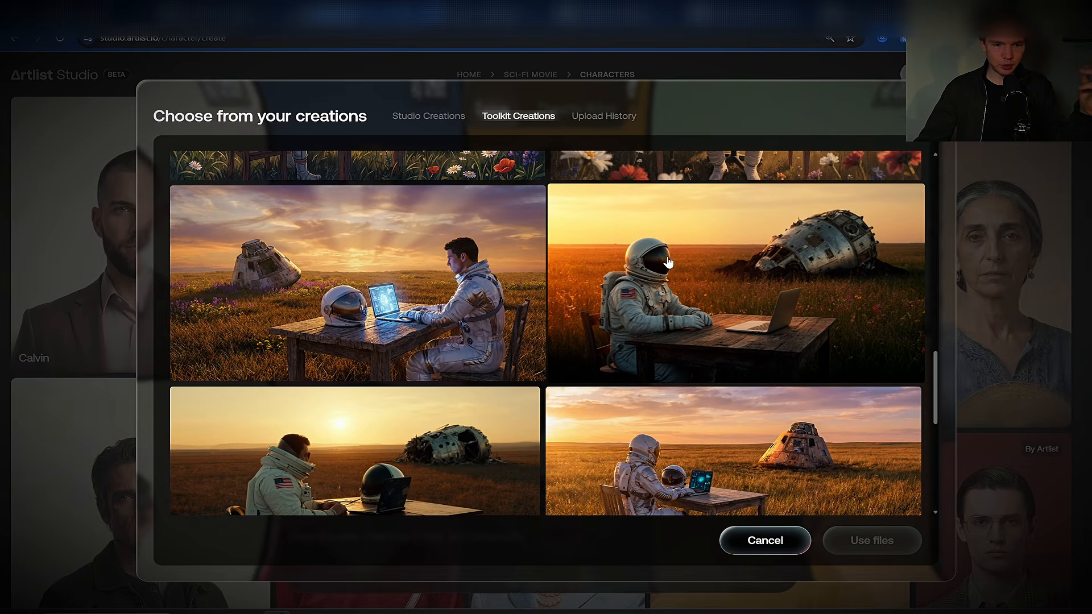
{"action": "left_click", "coordinate": [668, 263]}
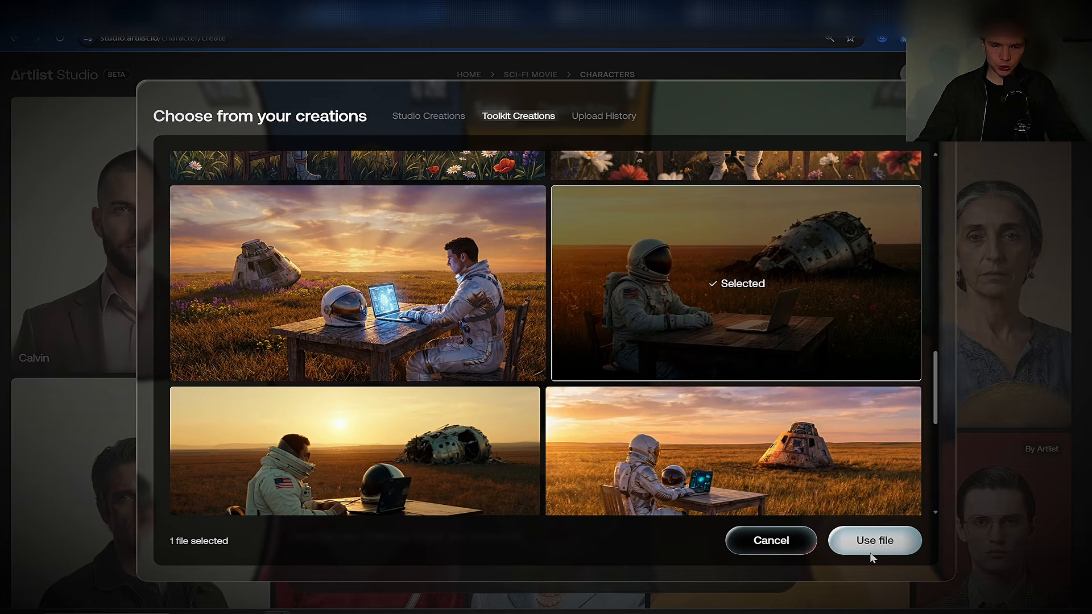
{"action": "left_click", "coordinate": [876, 541]}
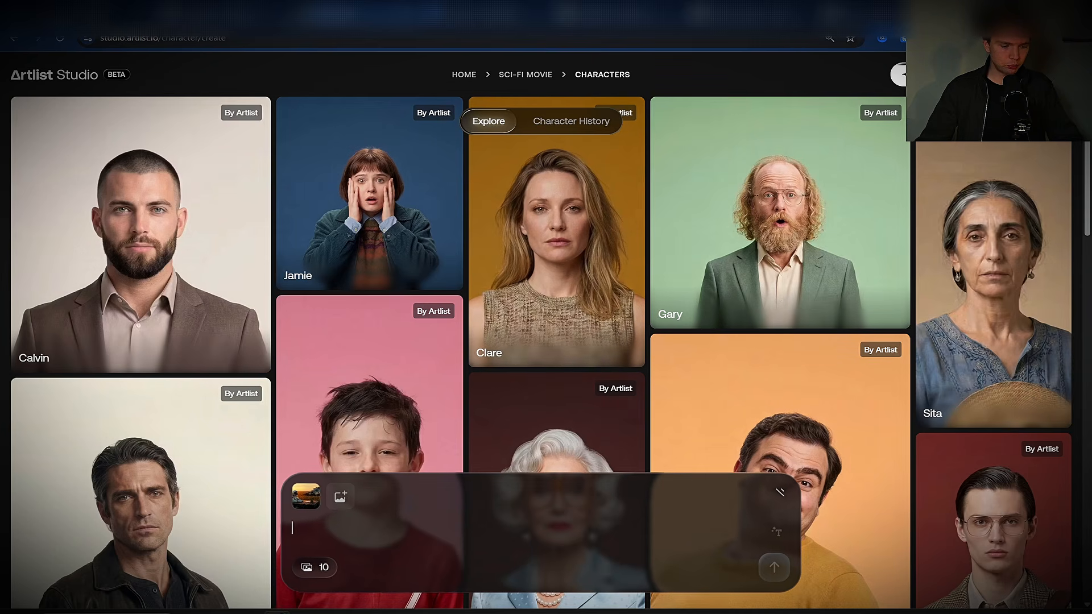
{"action": "type", "text": "create"}
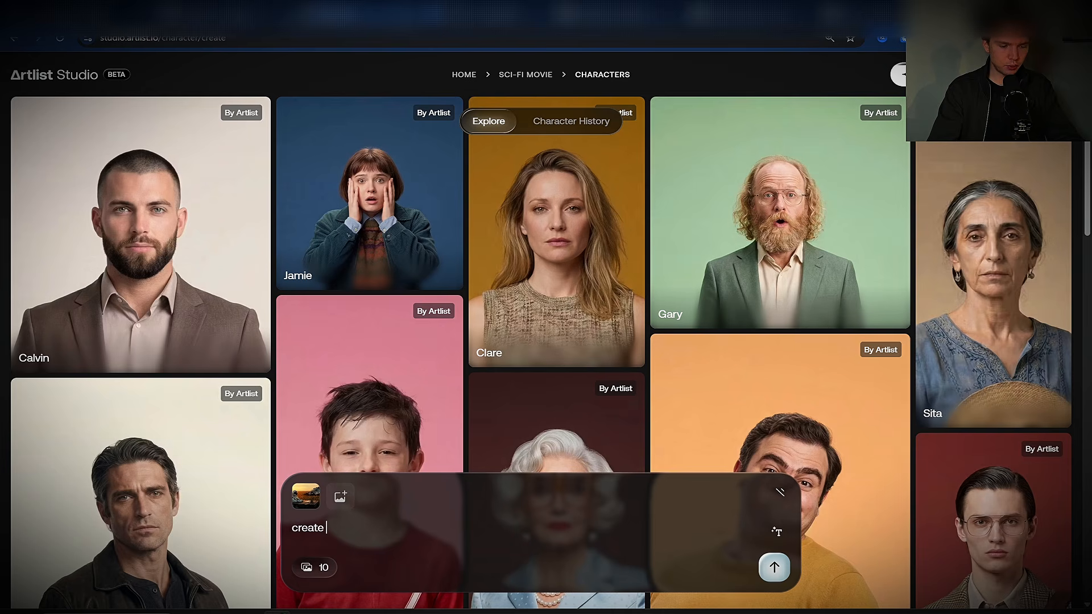
{"action": "type", "text": "a character out of him"}
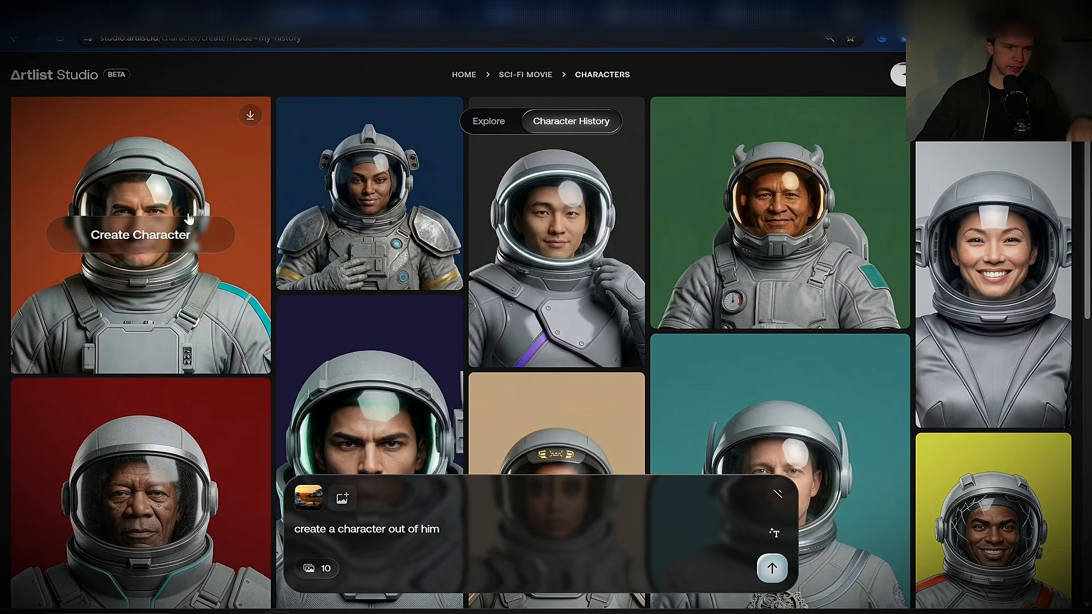
Step: Create a character from the generated astronaut on the orange background, generate its extra angles, and use it in the project
{"action": "left_click", "coordinate": [189, 219]}
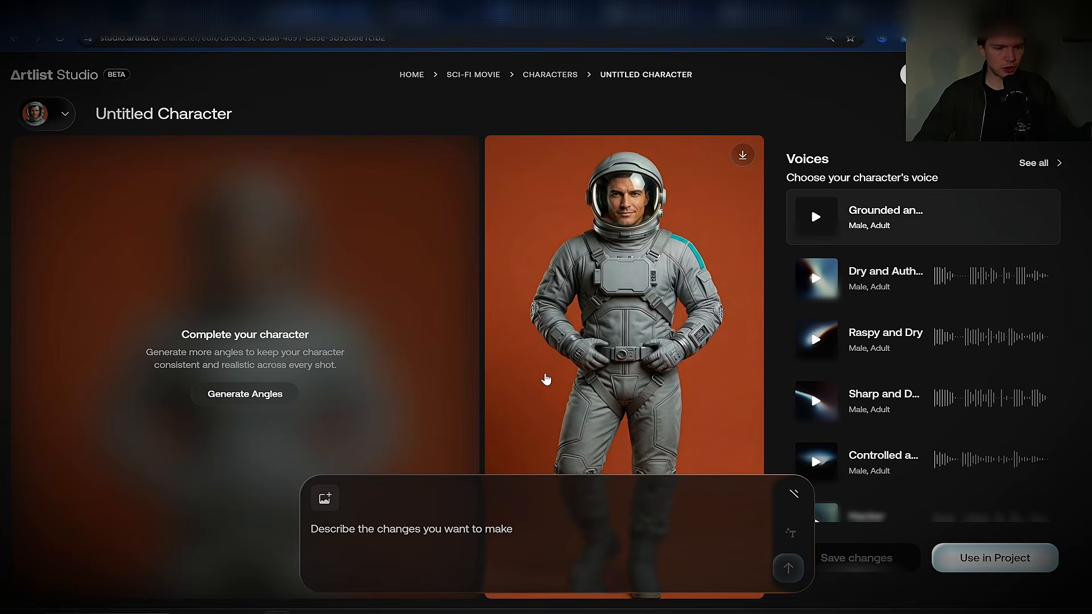
{"action": "left_click", "coordinate": [259, 394]}
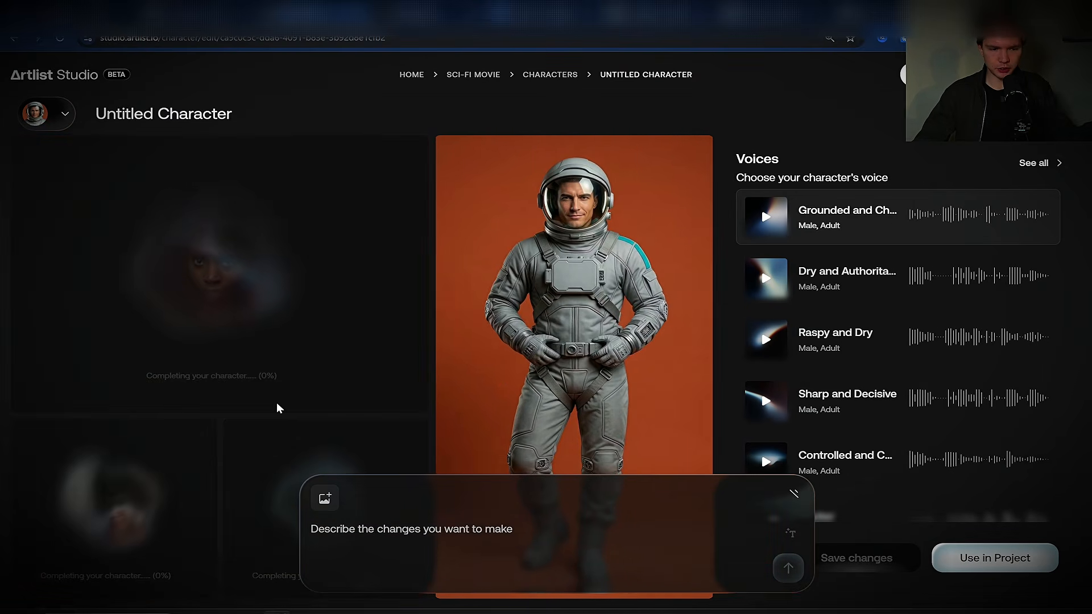
{"action": "left_click", "coordinate": [975, 561]}
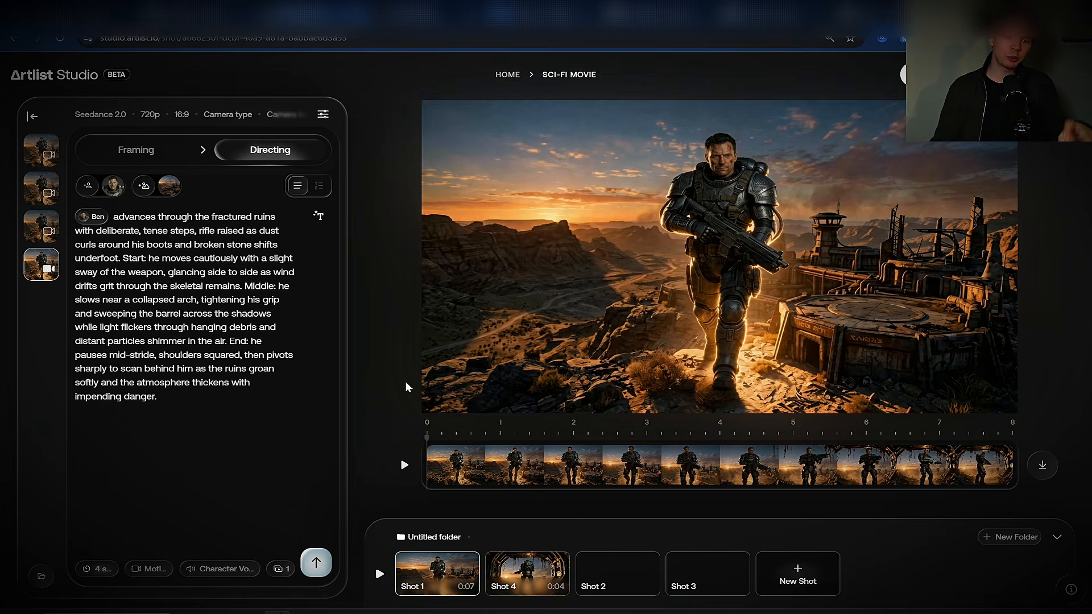
Step: Switch Shot 1 to Framing and clear its existing frame prompt
{"action": "left_click", "coordinate": [112, 147]}
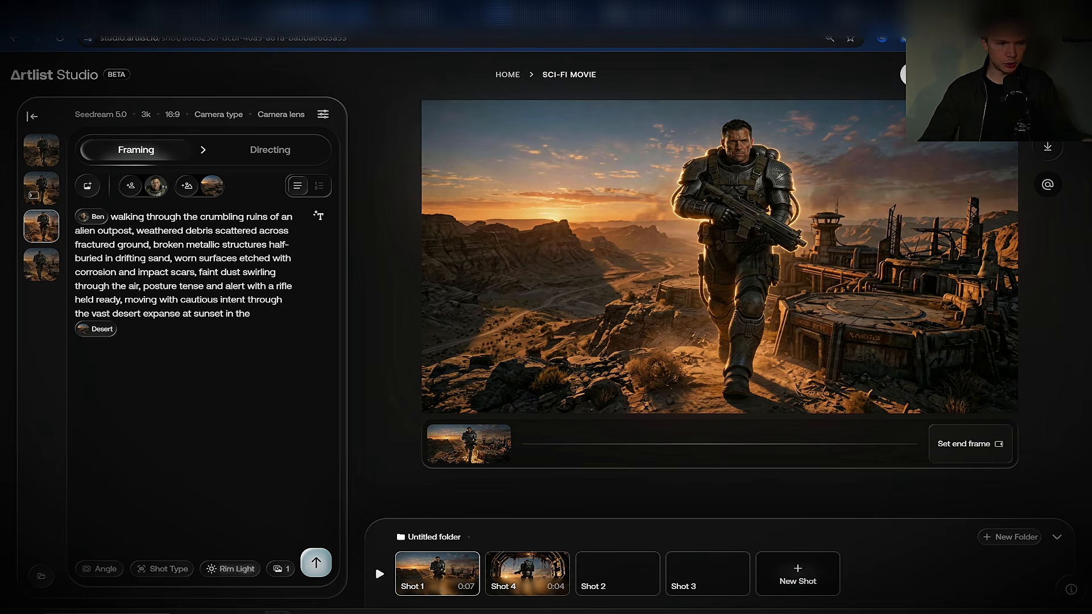
{"action": "key", "text": "ctrl+a"}
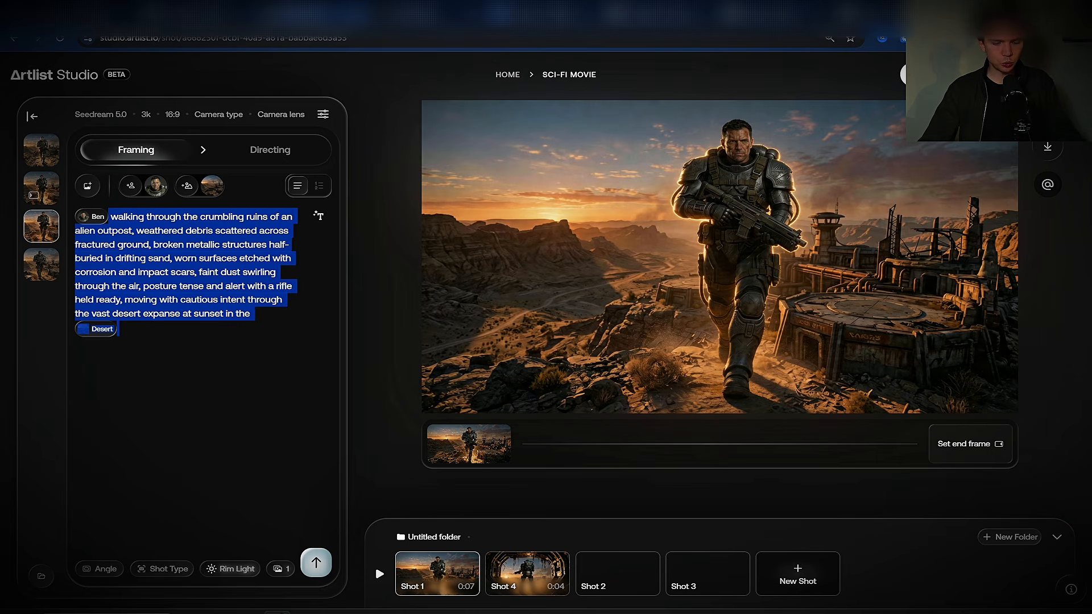
{"action": "key", "text": "BackSpace"}
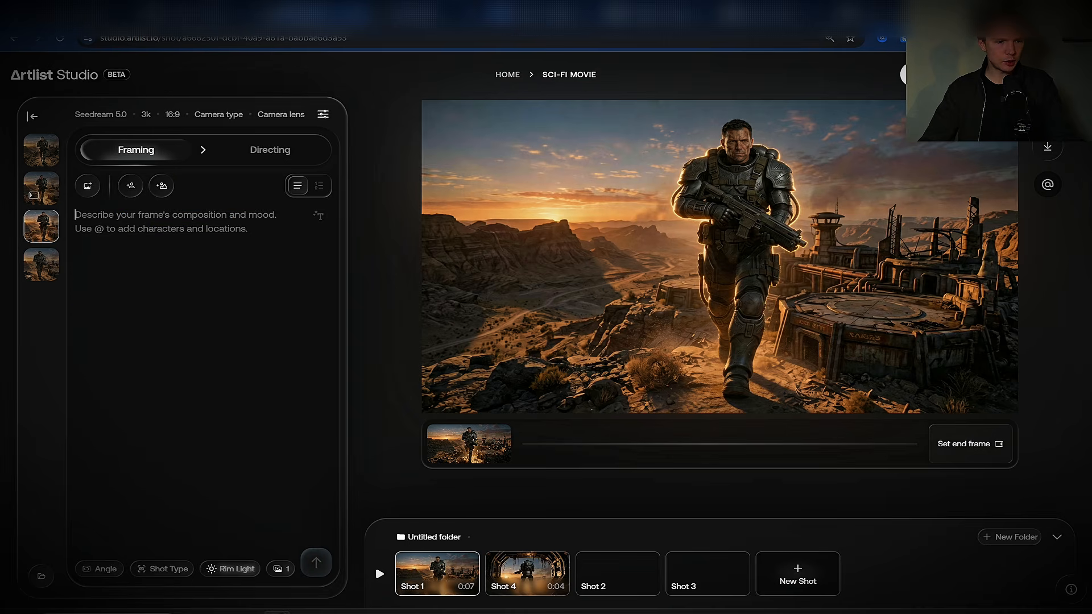
Step: Add the studio creation of the bareheaded soldier with glowing dust at his feet as a Match exactly reference for Shot 1's frame
{"action": "left_click", "coordinate": [96, 192]}
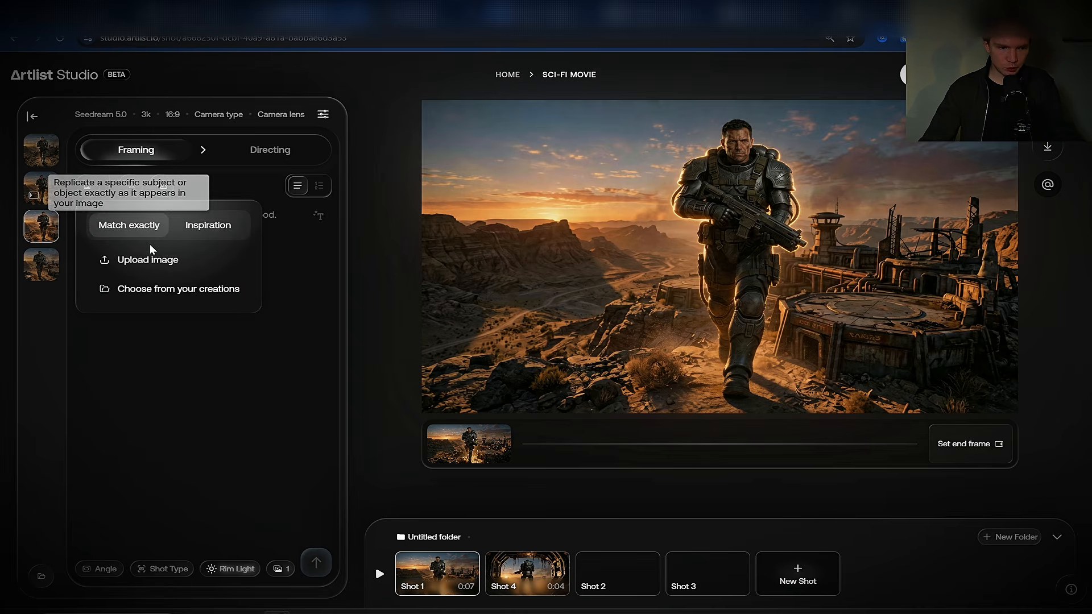
{"action": "left_click", "coordinate": [146, 295]}
{"action": "scroll", "coordinate": [464, 262], "scroll_direction": "down", "scroll_amount": 5}
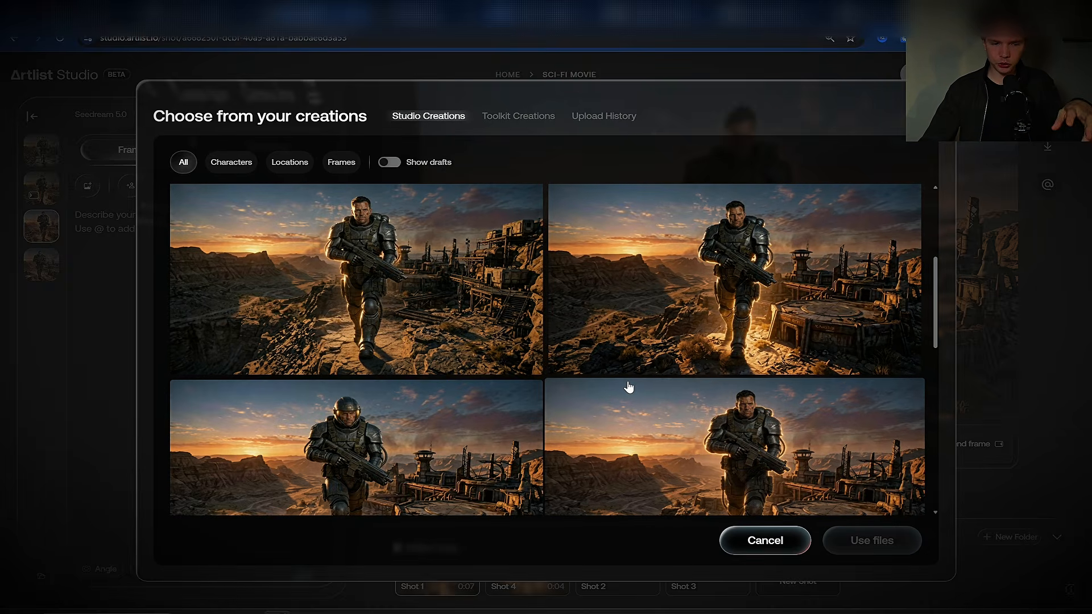
{"action": "left_click", "coordinate": [644, 298]}
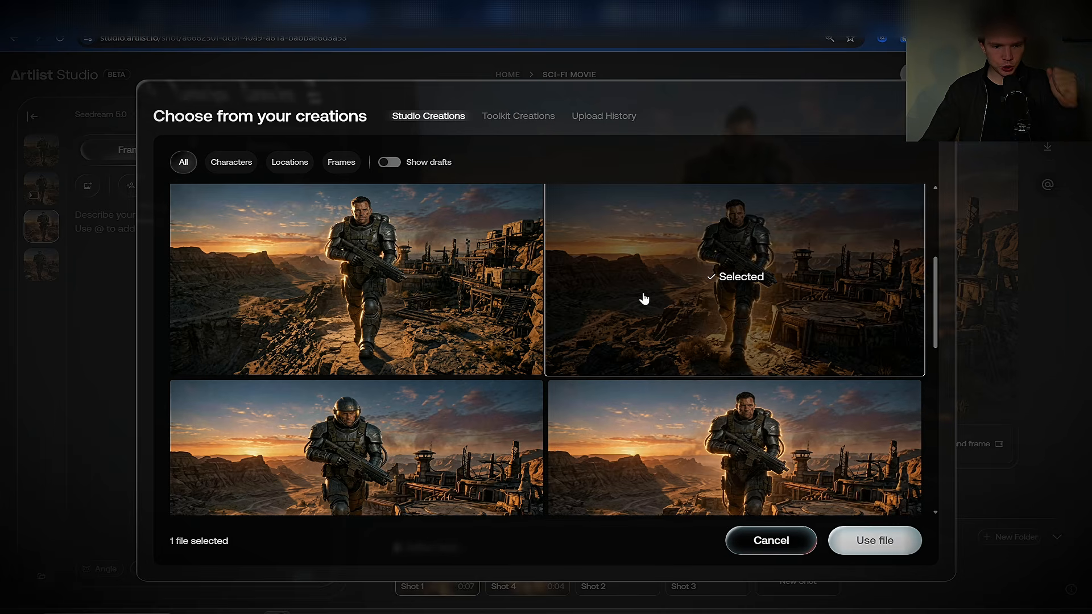
{"action": "left_click", "coordinate": [873, 542]}
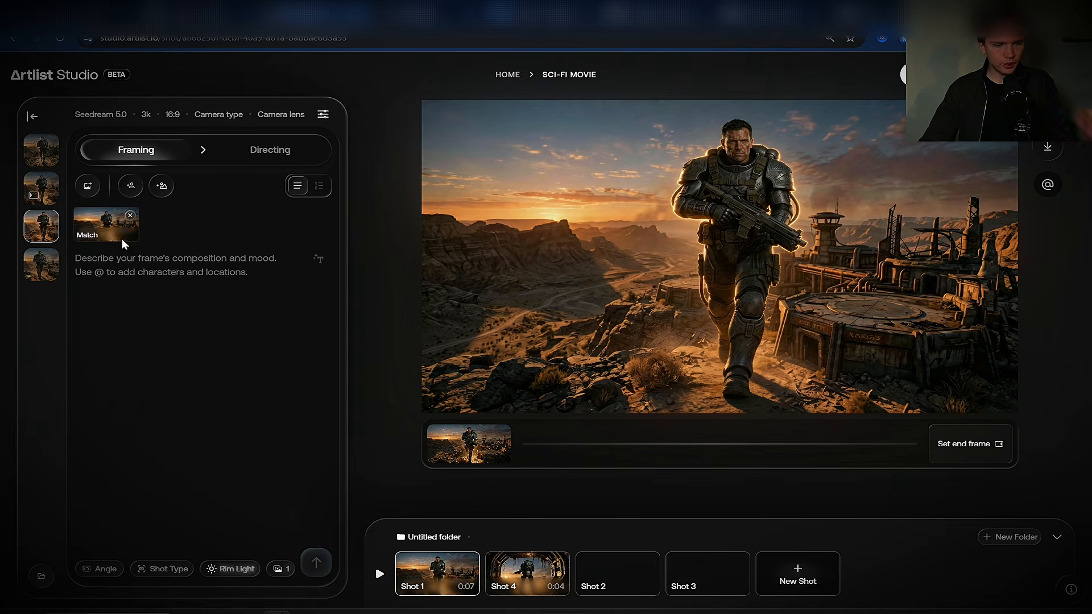
Step: Write a frame prompt to add the new astronaut character to the picture without changing the current character's positioning or any details
{"action": "key", "text": "ctrl+plus"}
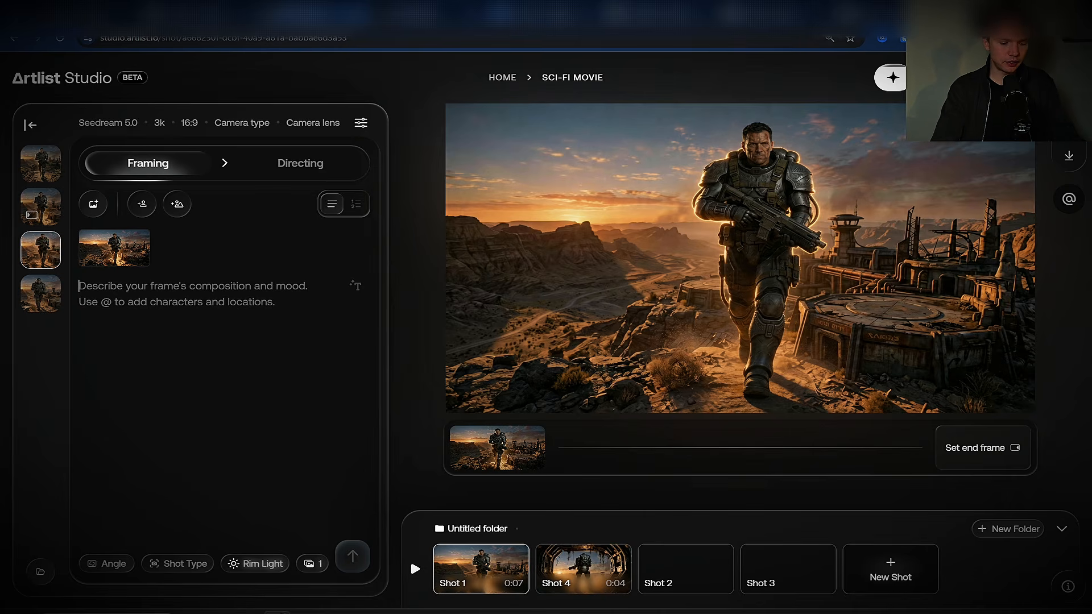
{"action": "type", "text": "add Thomas to the picture but without changiong the current character's positioning or any details"}
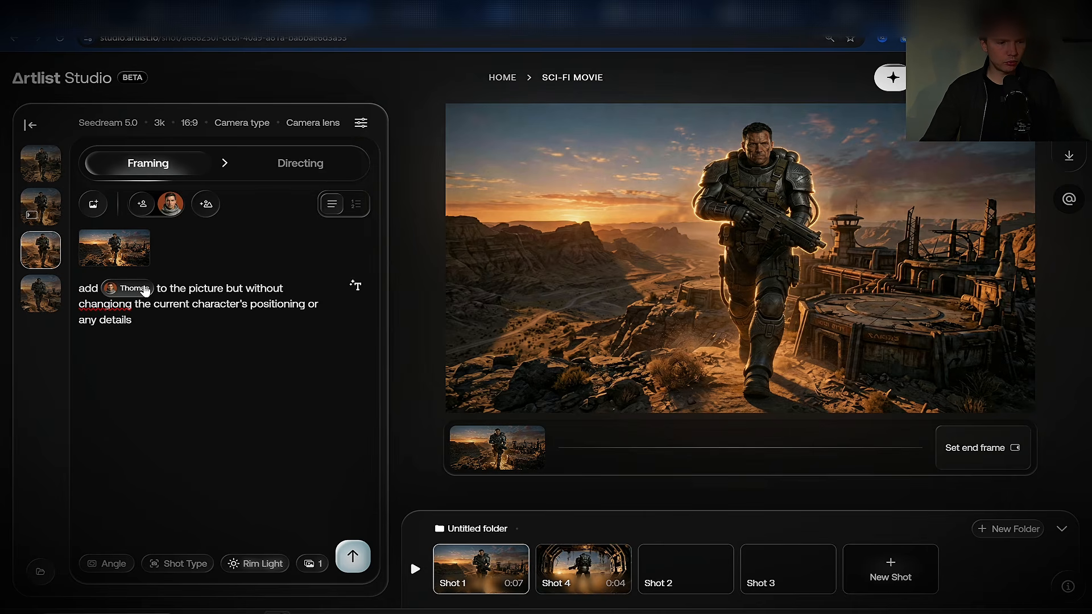
{"action": "left_click", "coordinate": [170, 203]}
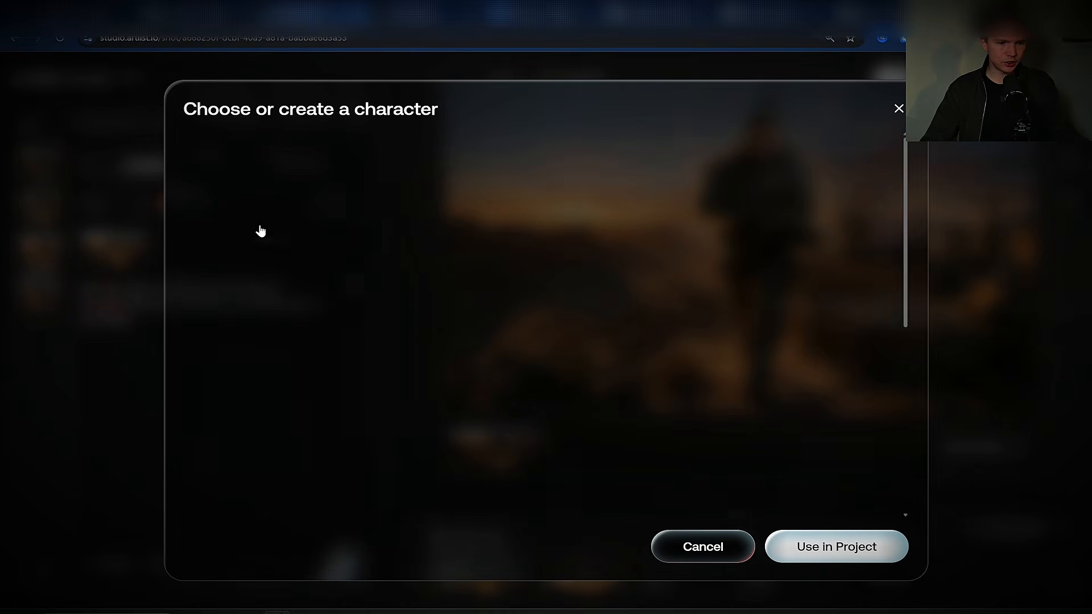
{"action": "left_click", "coordinate": [897, 109]}
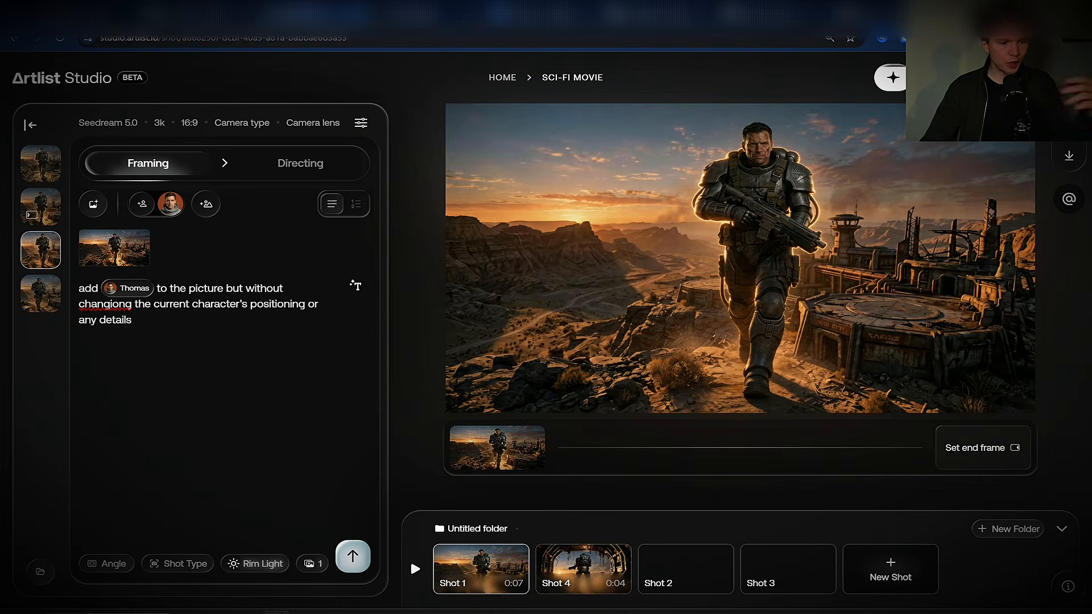
Step: Correct the misspelled word in the frame prompt to "changing" and set the number of images to generate to 4
{"action": "right_click", "coordinate": [121, 307]}
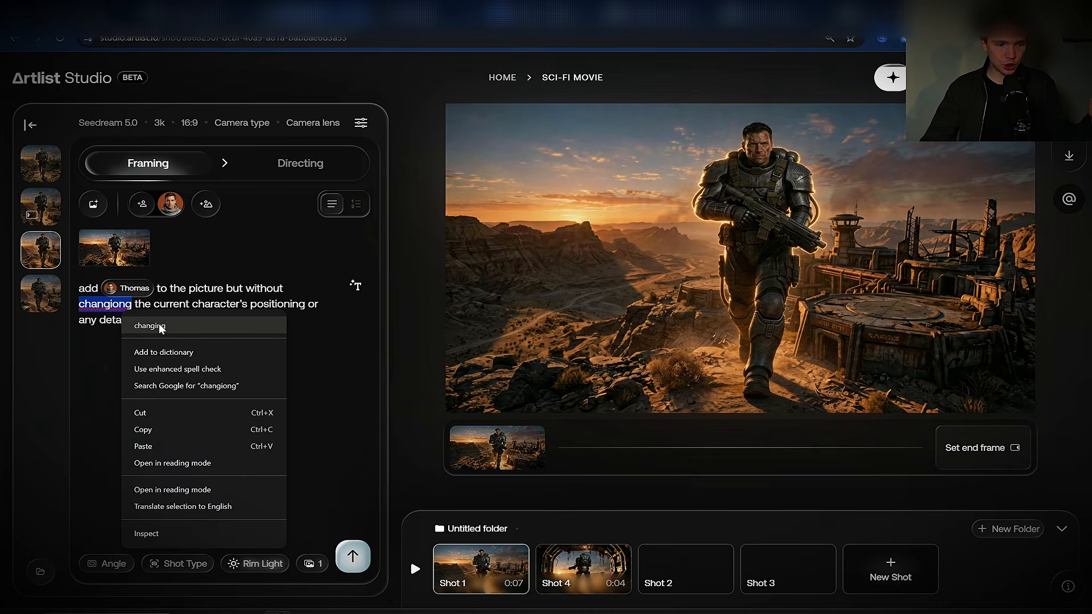
{"action": "left_click", "coordinate": [142, 323]}
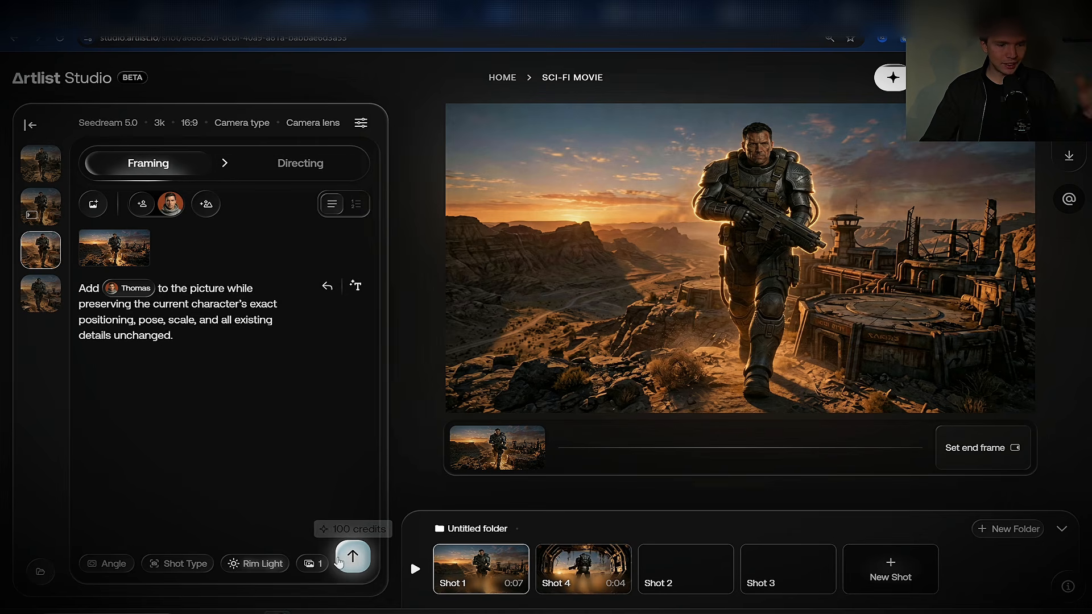
{"action": "left_click", "coordinate": [319, 565]}
{"action": "left_click", "coordinate": [292, 532]}
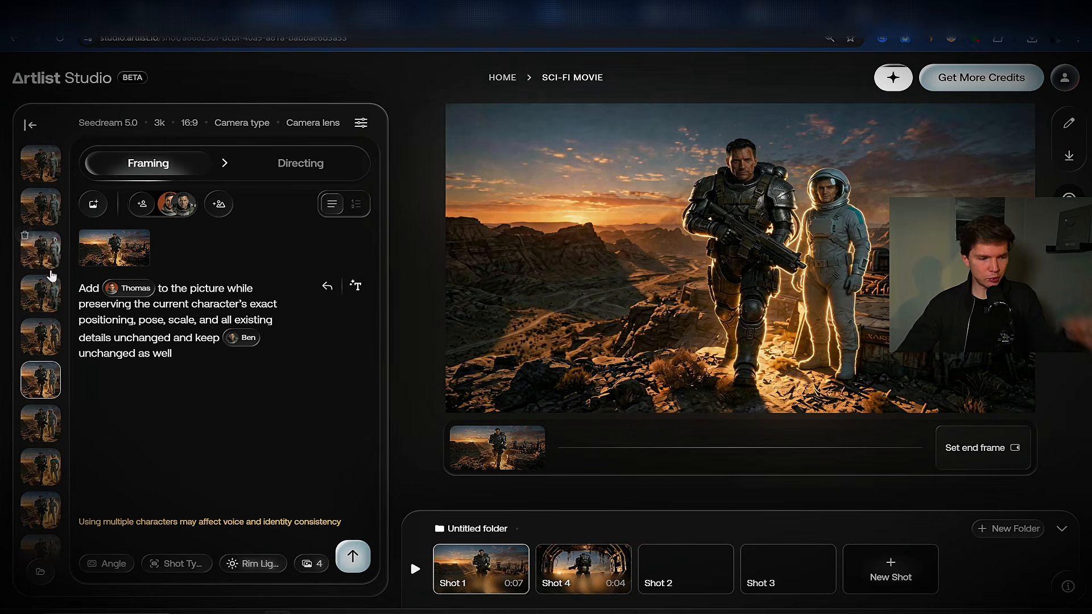
Step: Compare a generated two-character frame made with Rim Light against one made without a lighting preset
{"action": "left_click", "coordinate": [57, 340]}
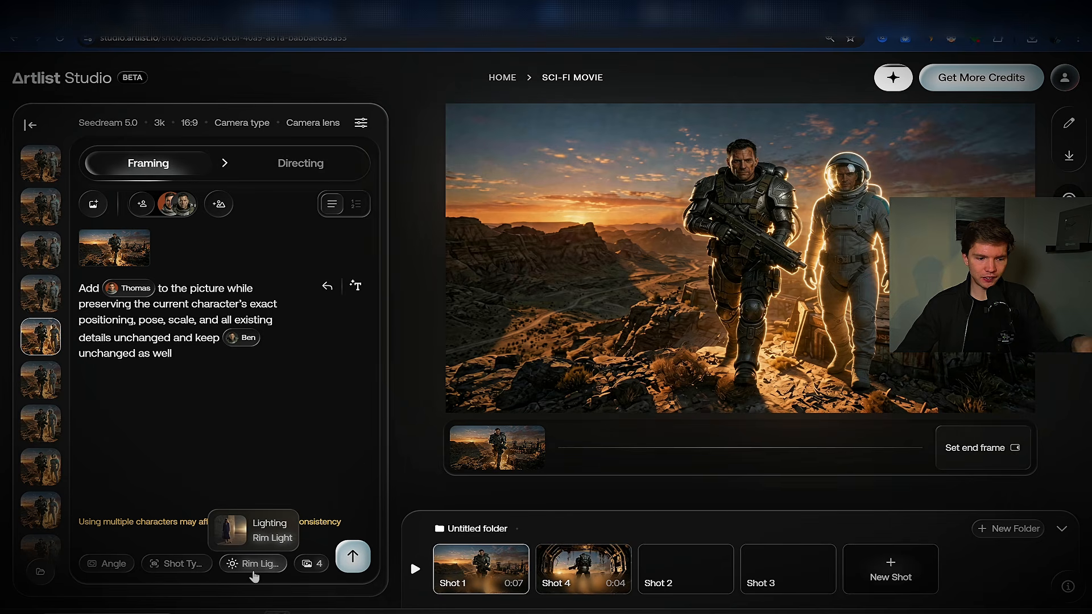
{"action": "left_click", "coordinate": [41, 206]}
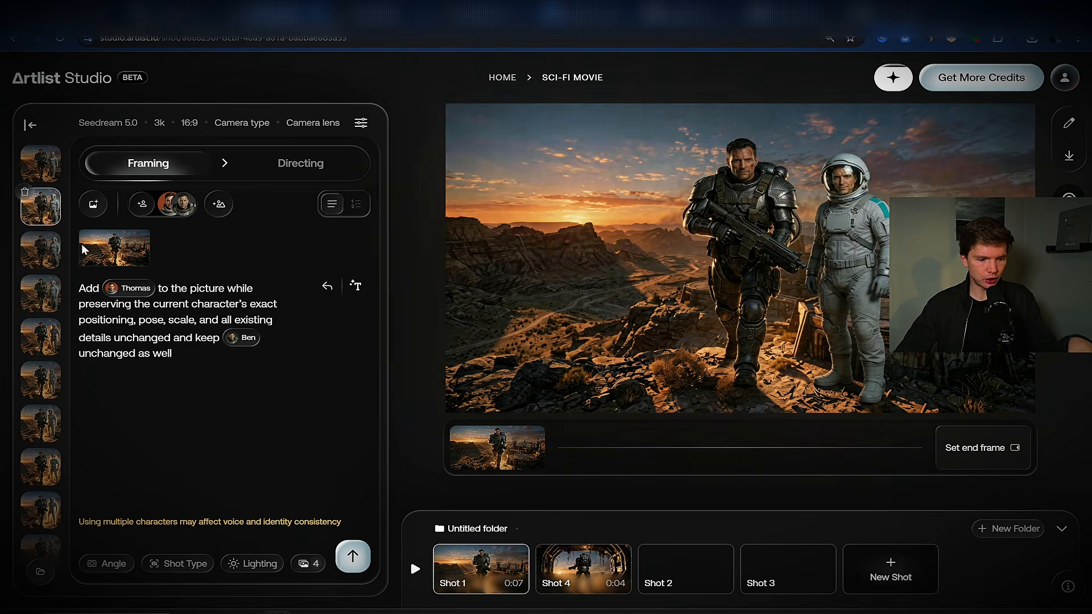